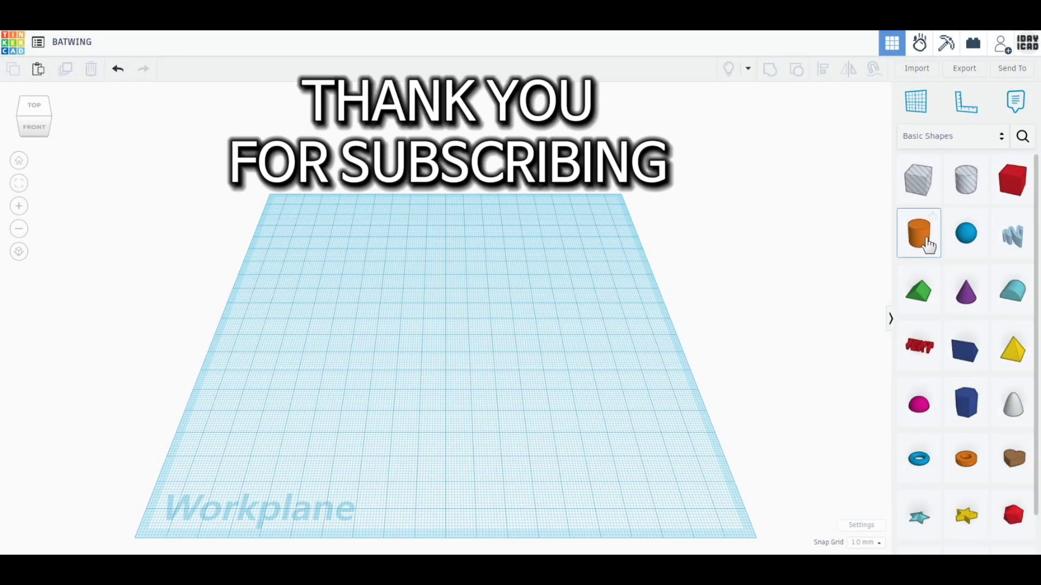
Place a solid cylinder on the workplane and set its height to 4 mm
drag(927, 239, 327, 319)
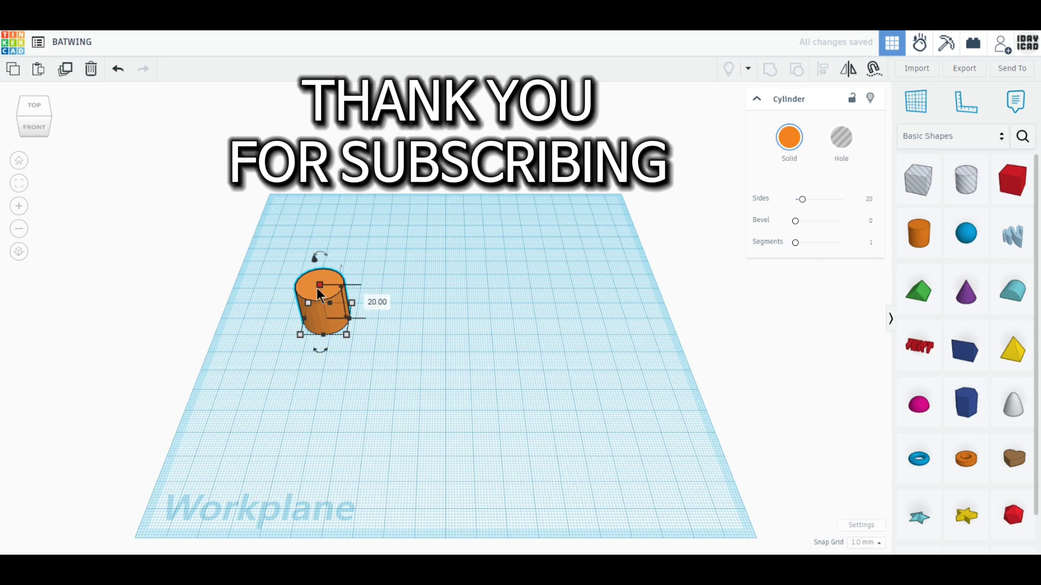
click(374, 302)
text(4)
key(Return)
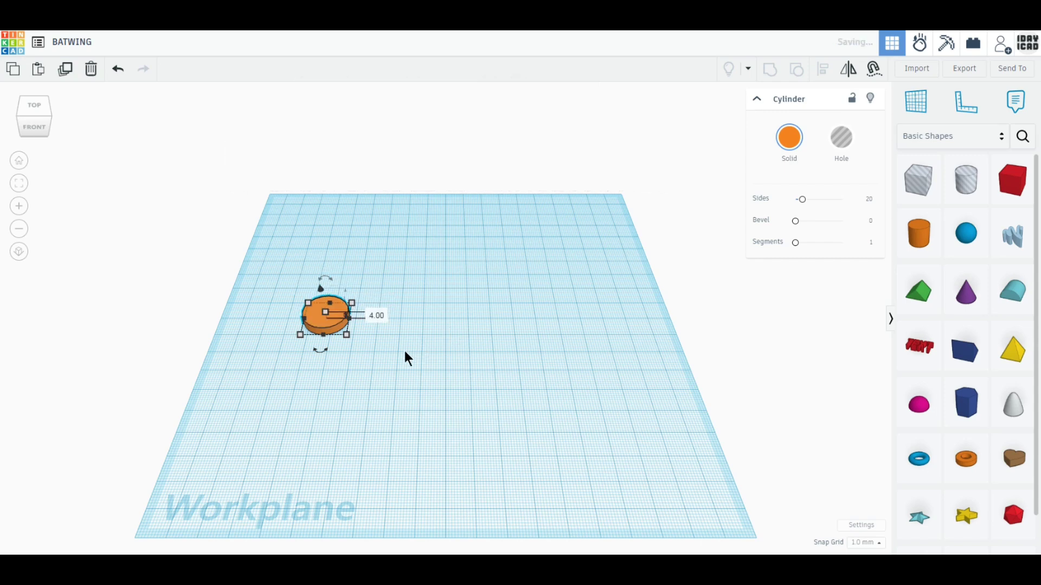
Stretch the cylinder into an oval 180 mm wide and 140 mm deep, repositioning it within the workplane
mouse_move(347, 337)
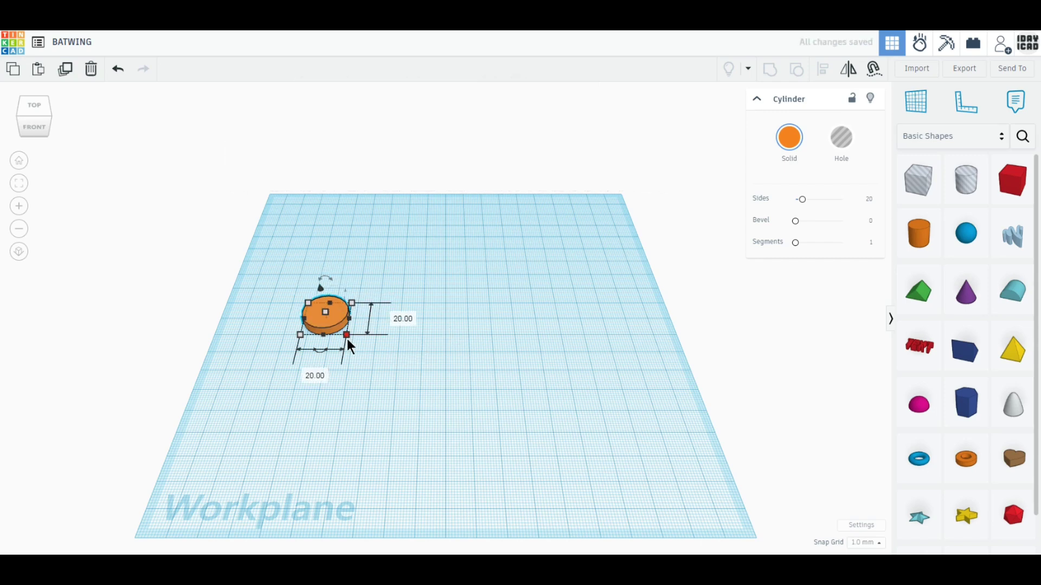
click(316, 375)
text(180)
key(Return)
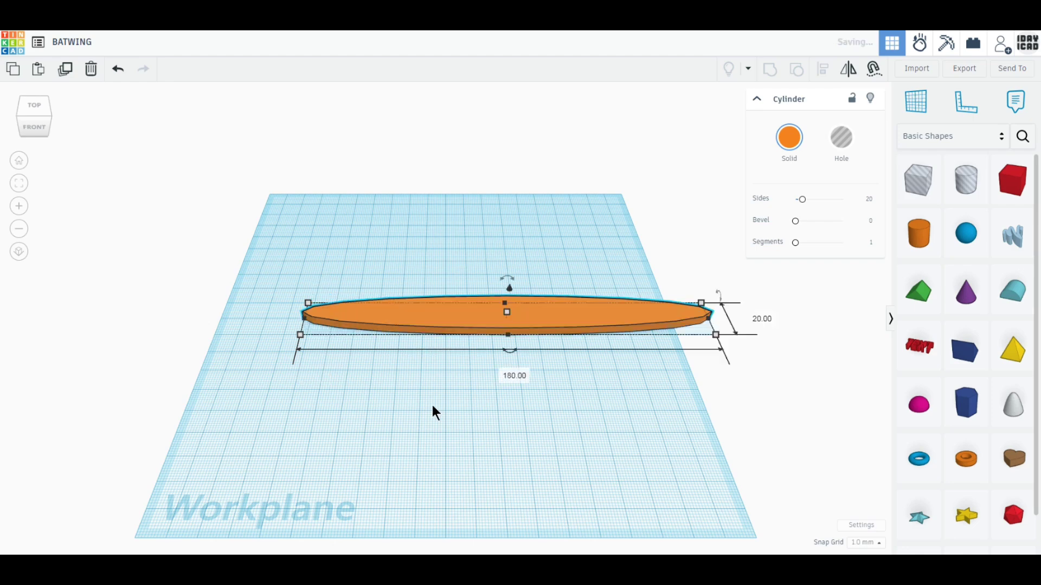
drag(595, 336, 517, 257)
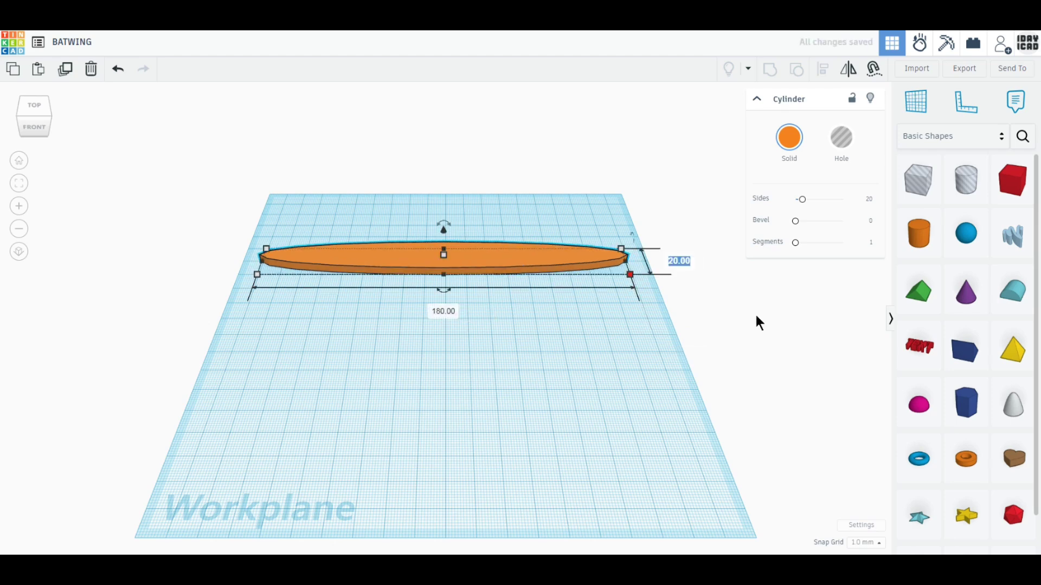
text(140)
key(Return)
Centre the oval disc on the workplane and smooth its outline by raising Sides to 64
drag(548, 442, 534, 401)
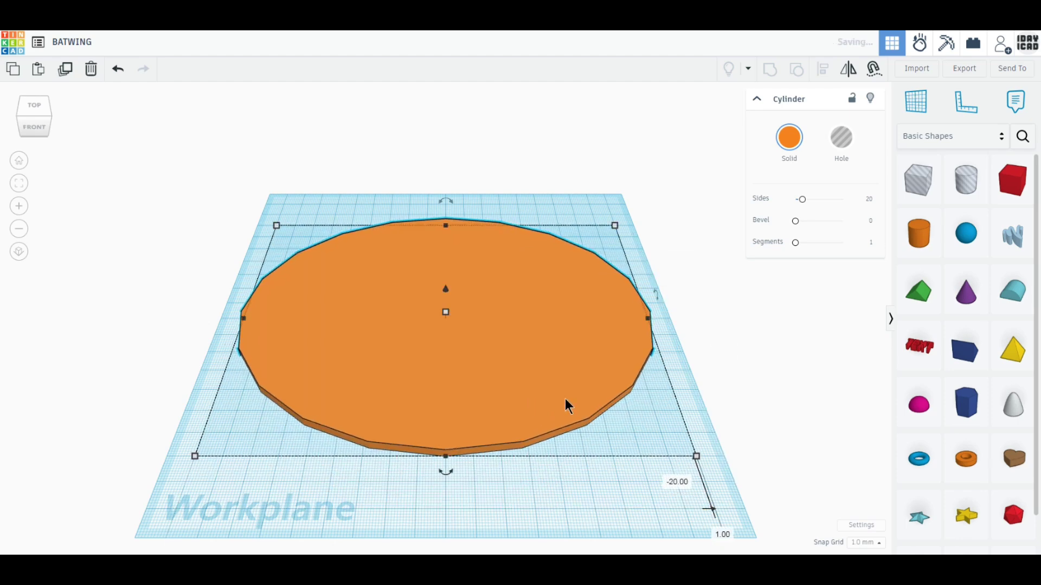
drag(802, 199, 915, 204)
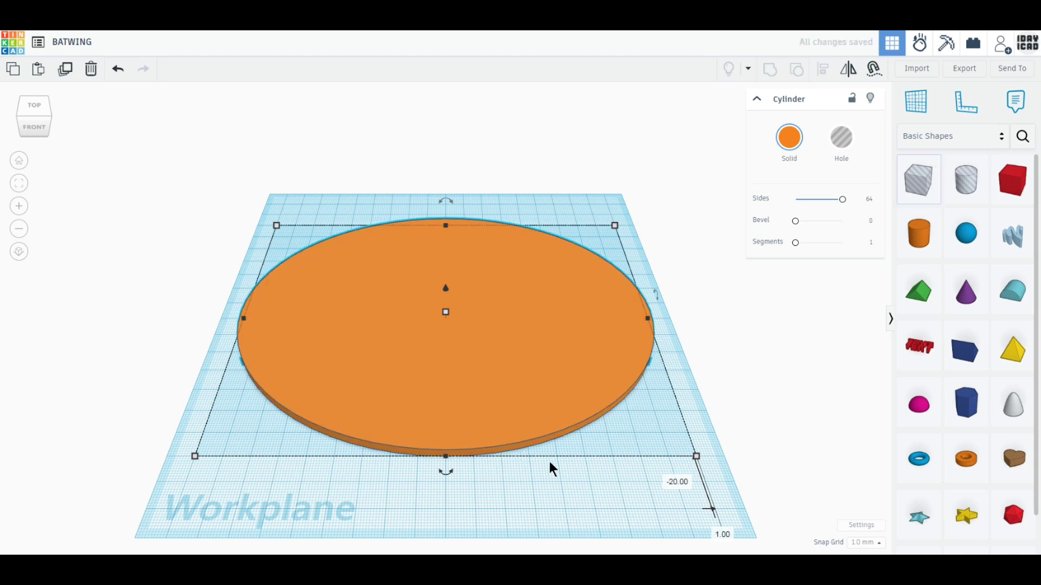
click(695, 456)
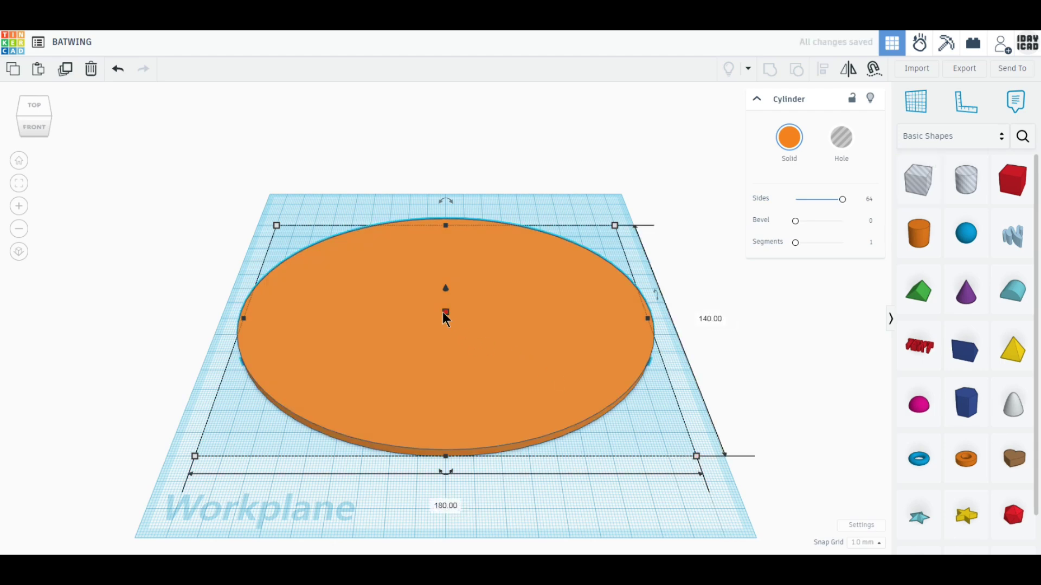
mouse_move(445, 313)
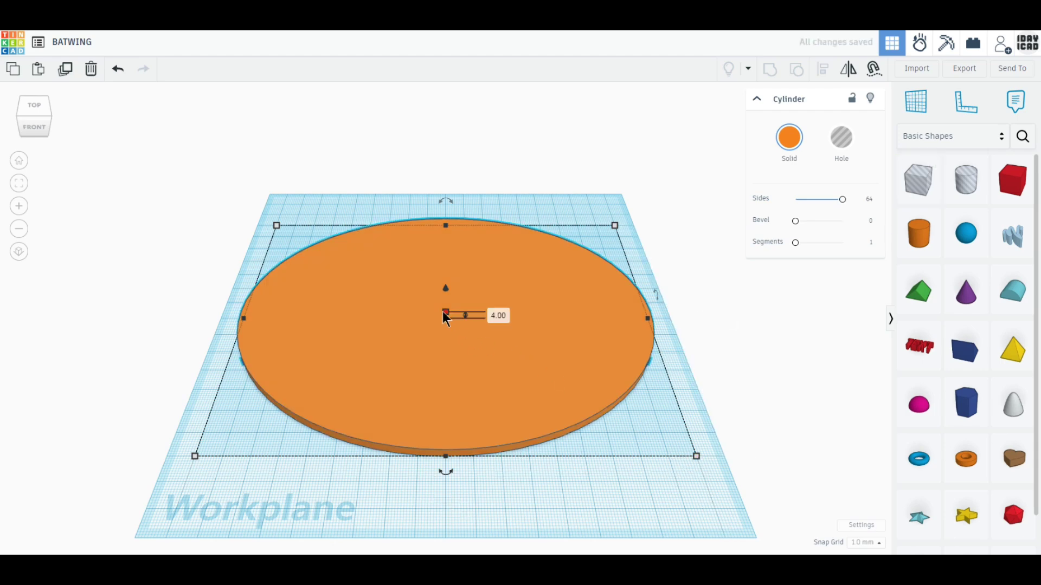
click(730, 327)
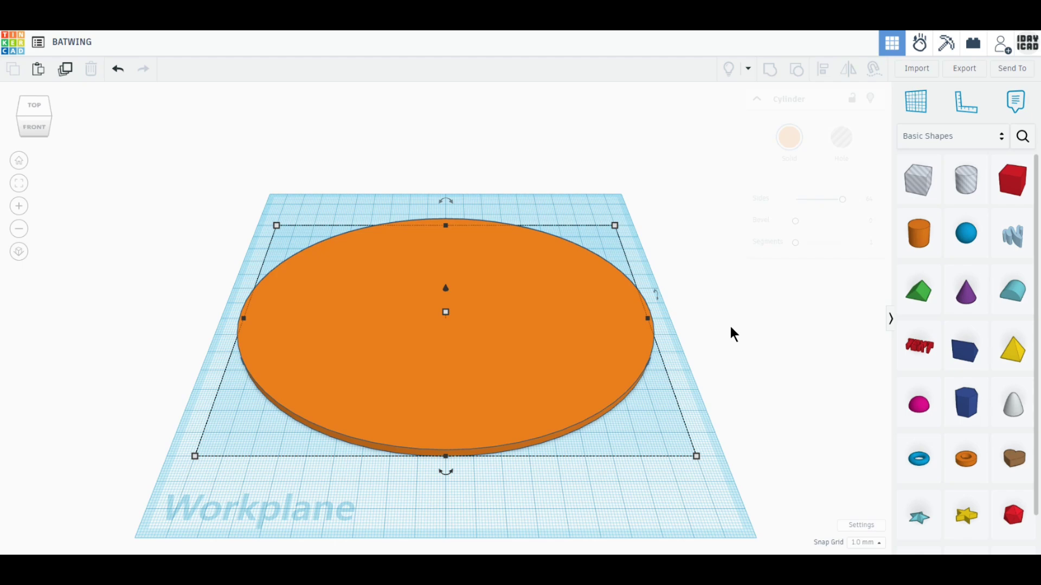
In a flat top view, place a cylinder hole beside the workplane and set its Sides to 64
click(19, 252)
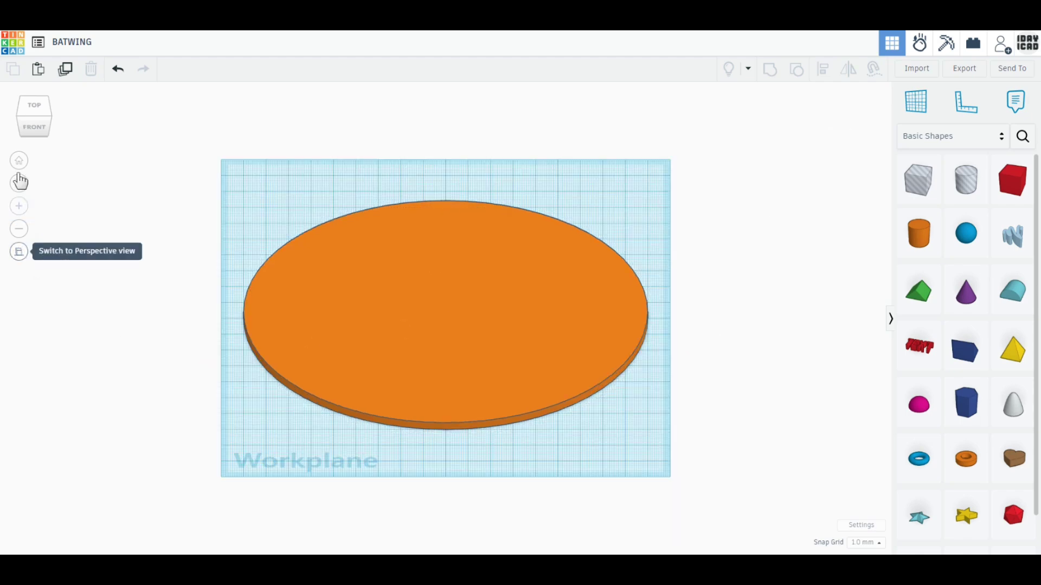
click(36, 106)
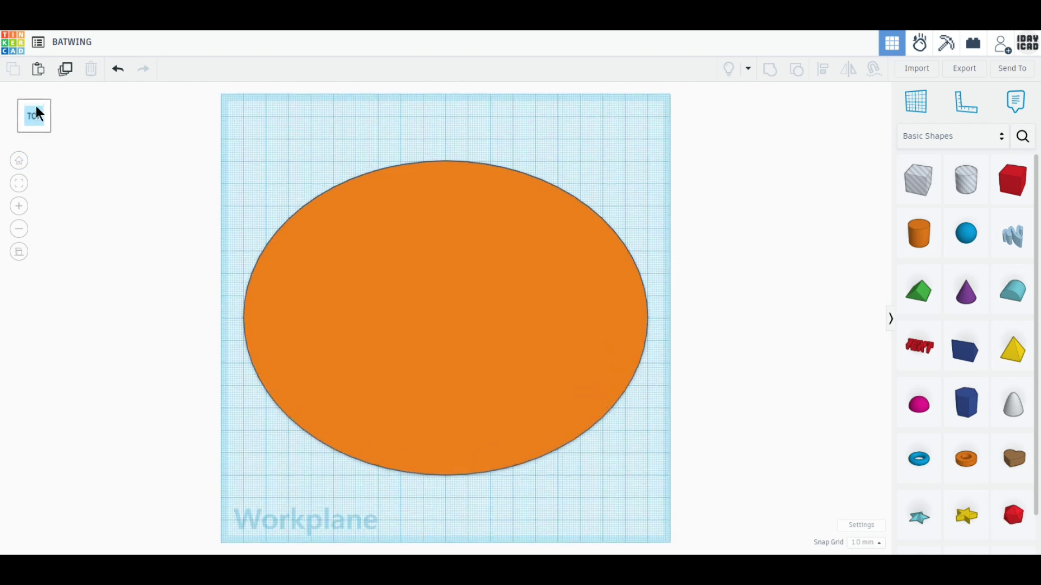
drag(965, 178, 705, 454)
drag(803, 200, 843, 199)
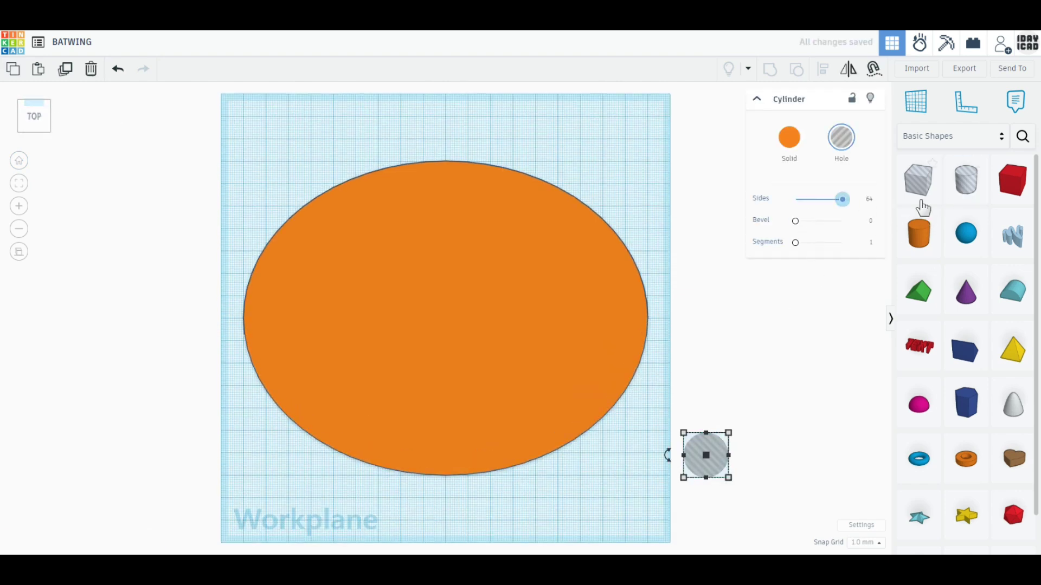
Lengthen the cylinder hole to 80 mm and centre it on the middle of the oval's lower edge
middle_drag(712, 302, 713, 260)
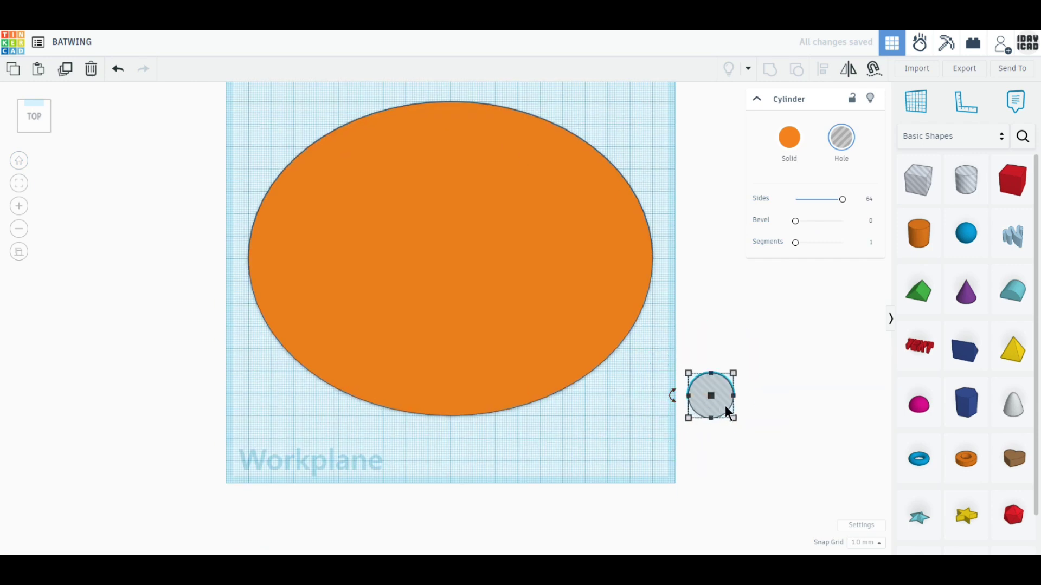
drag(725, 405, 451, 306)
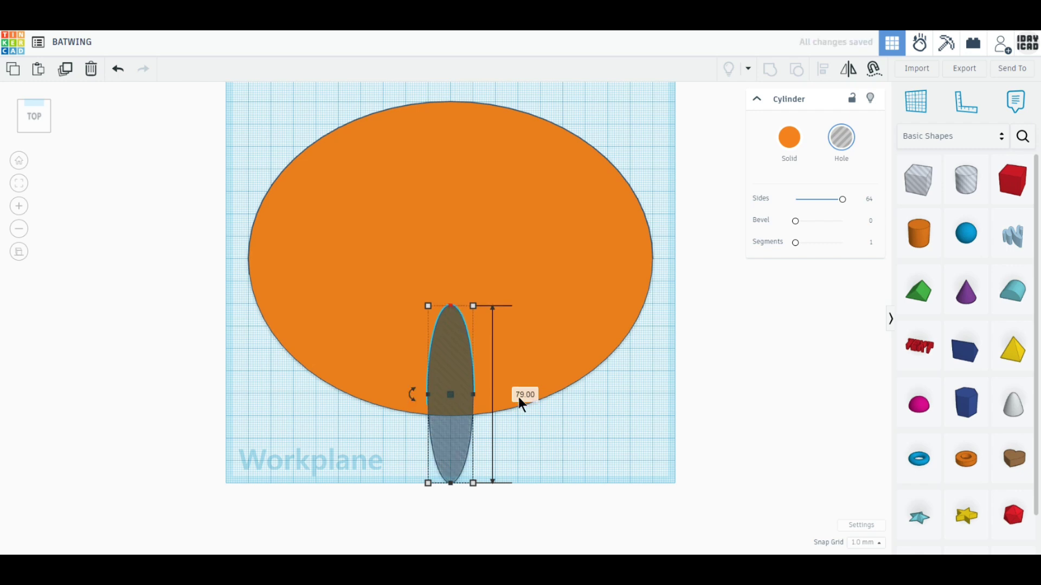
text(80)
key(Return)
drag(451, 452, 452, 469)
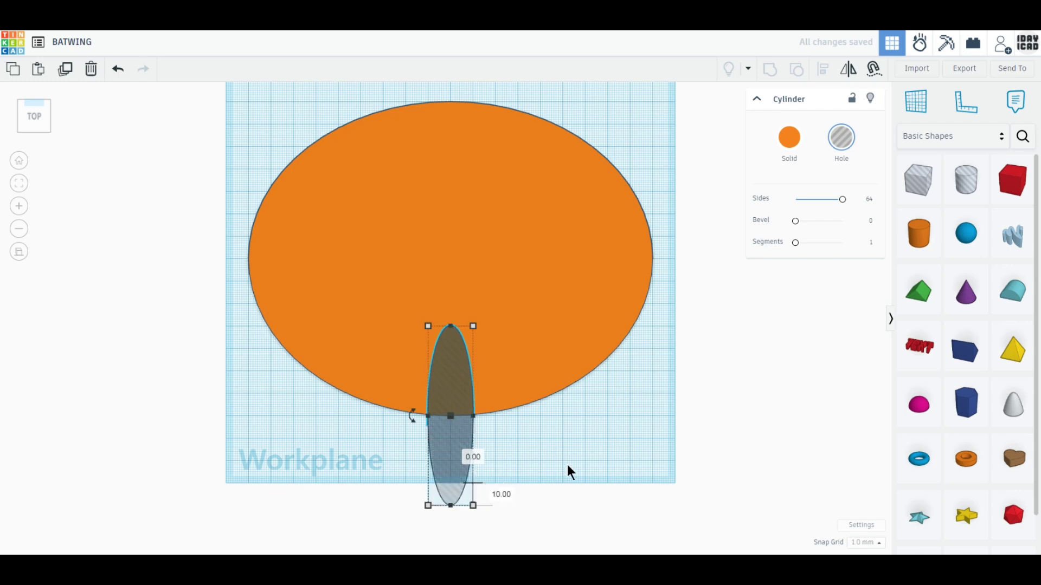
Duplicate the 80 mm hole and leave the copy over the oval's lower-right edge, undoing its closer placement
click(66, 75)
drag(448, 460, 496, 478)
key(Left)
key(Right)
key(Left)
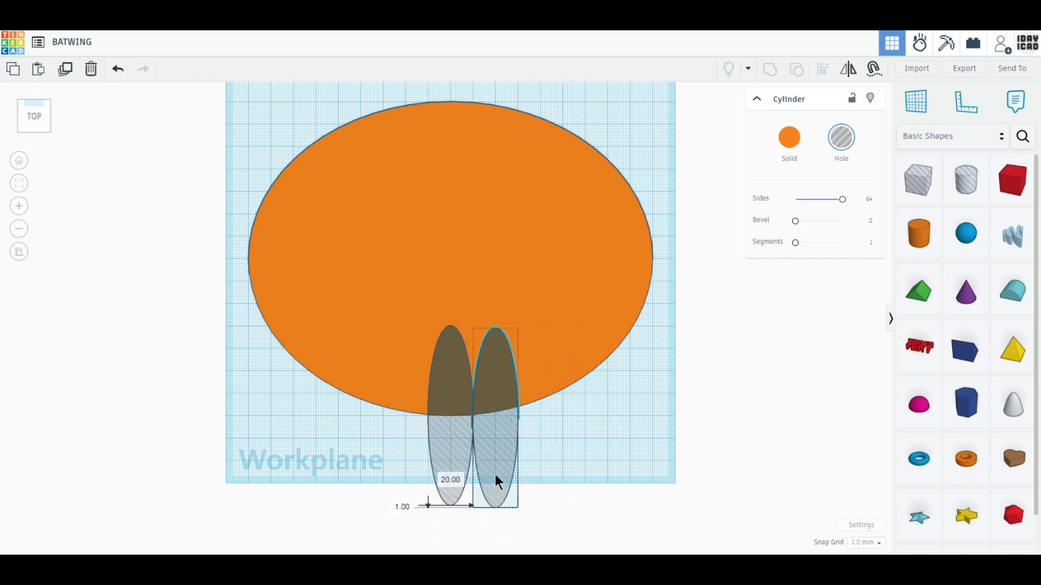
key(ctrl+z)
Widen the centre hole to 40 mm by extending it equally on both sides
click(470, 426)
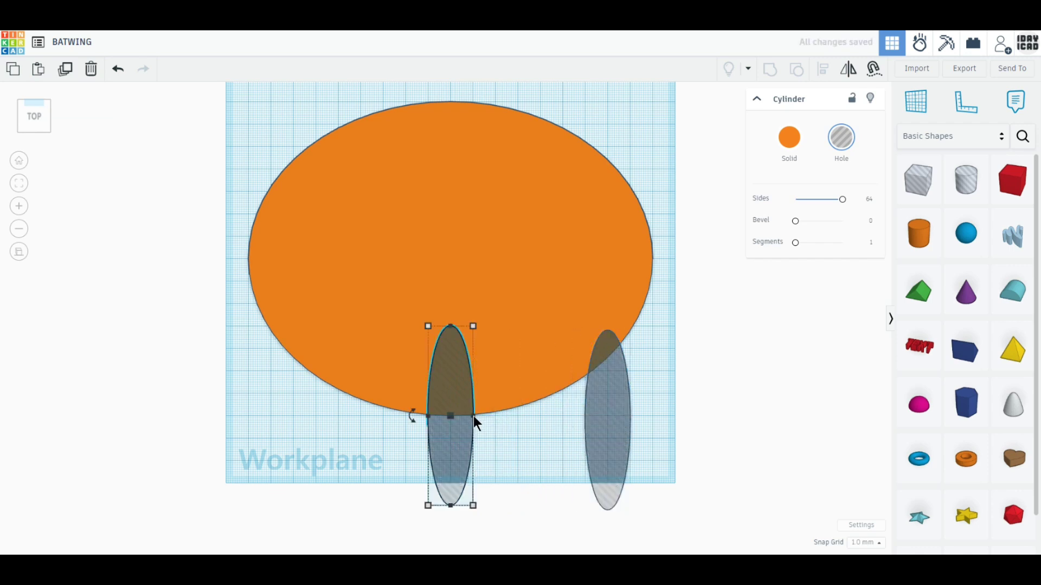
drag(473, 415, 495, 415)
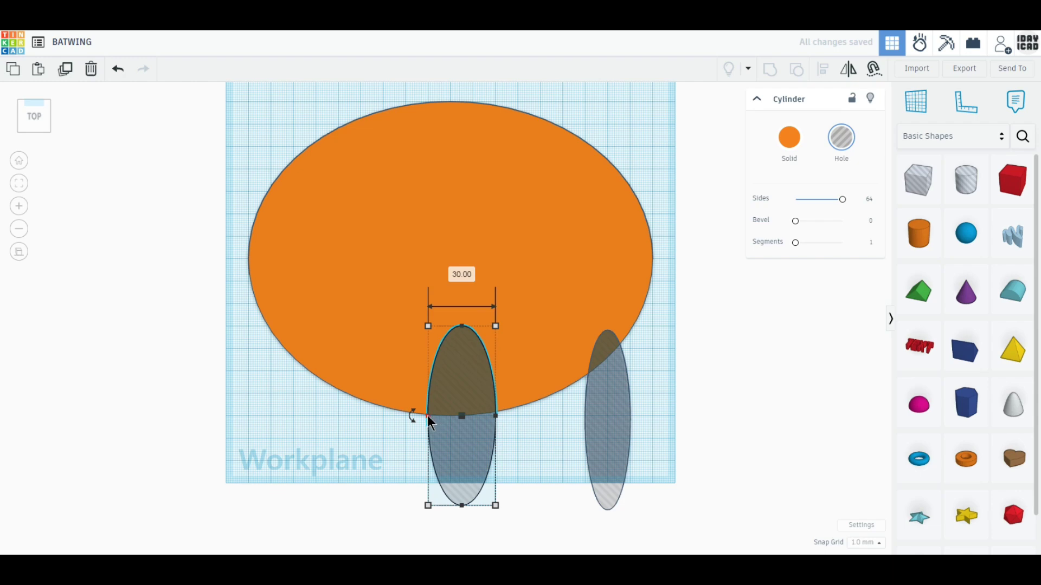
drag(427, 415, 405, 417)
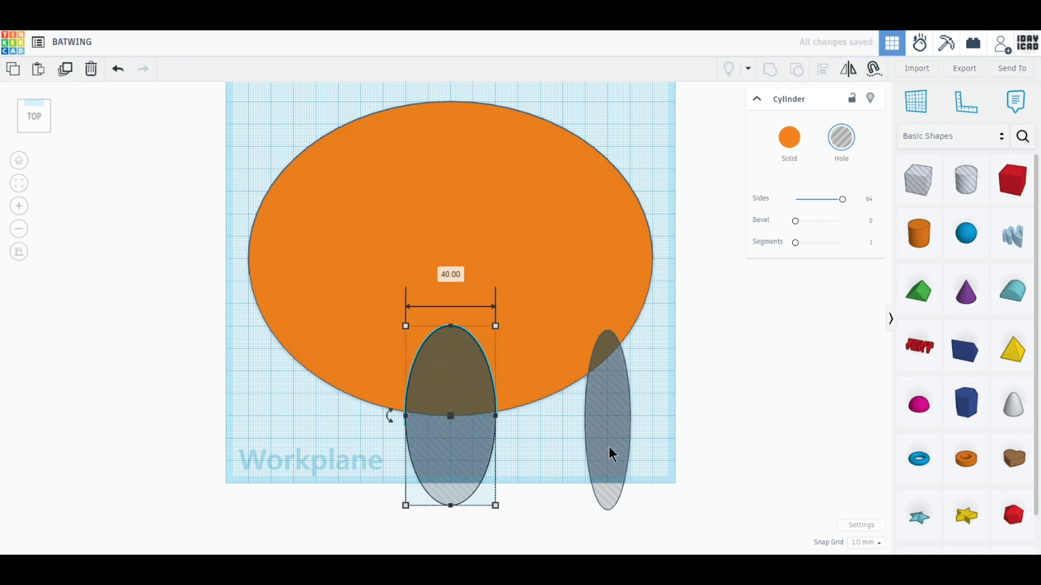
Move the copied hole so it overlaps the centre hole's right side and enlarge it to 60 by 100 mm
drag(609, 446, 500, 453)
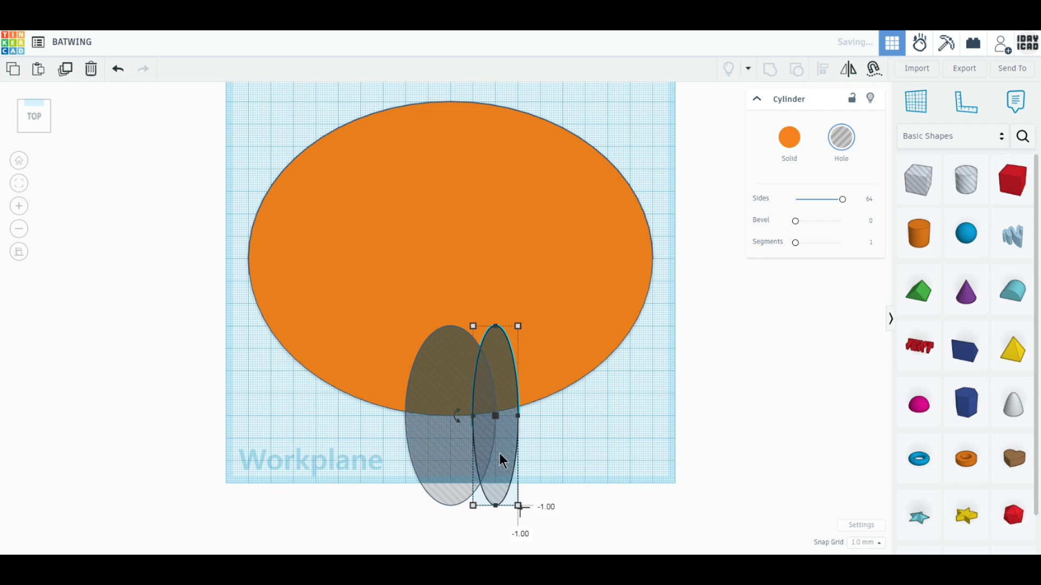
drag(518, 327, 609, 281)
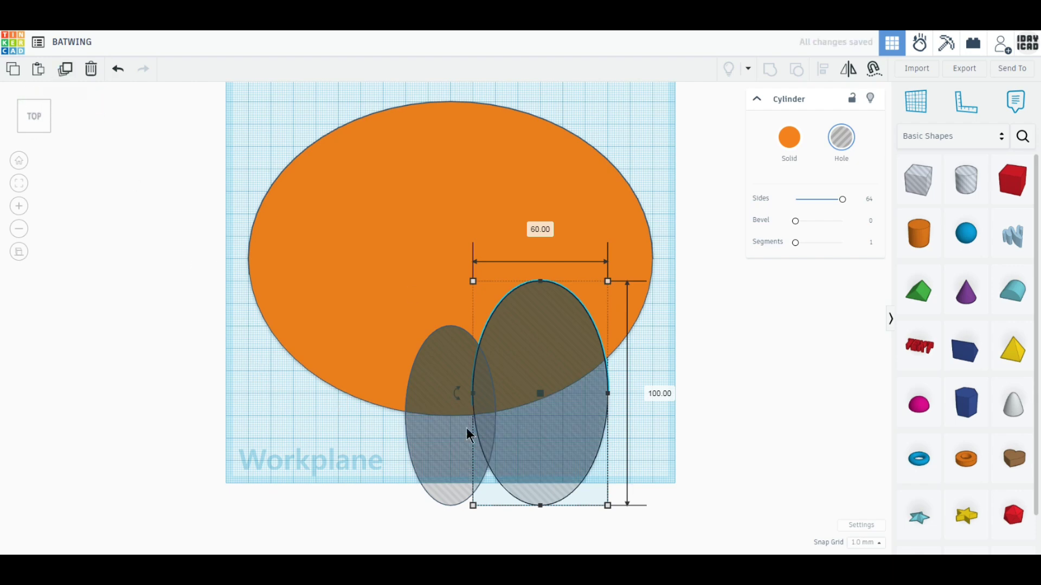
Duplicate the 60 by 100 mm hole and place the copy symmetrically on the other side of the centre hole
click(552, 449)
click(552, 448)
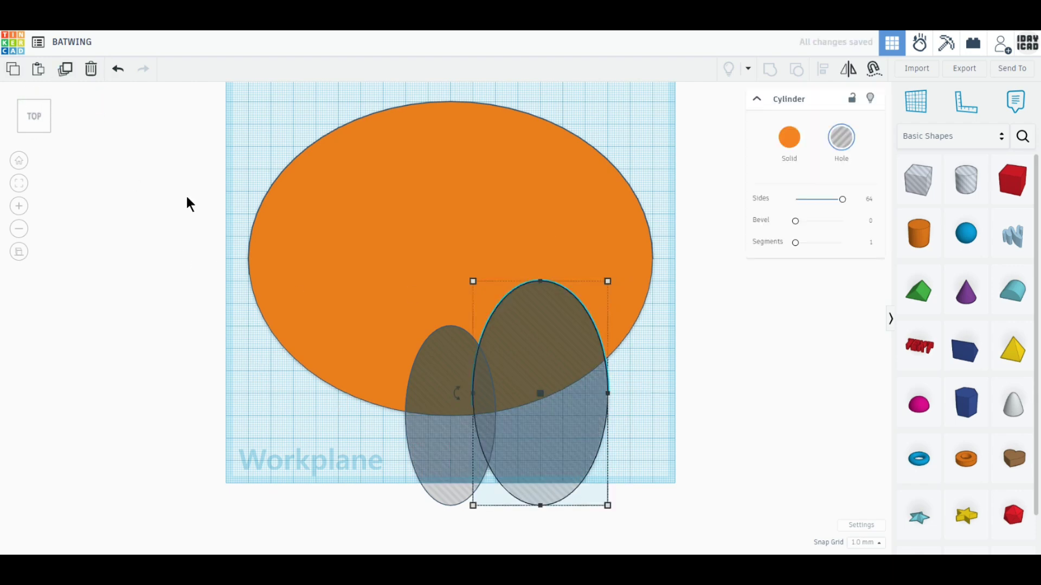
click(65, 69)
drag(479, 443, 404, 444)
click(730, 471)
Duplicate the lower-right hole and move the copy to the oval's upper edge, just right of the centre line
click(573, 474)
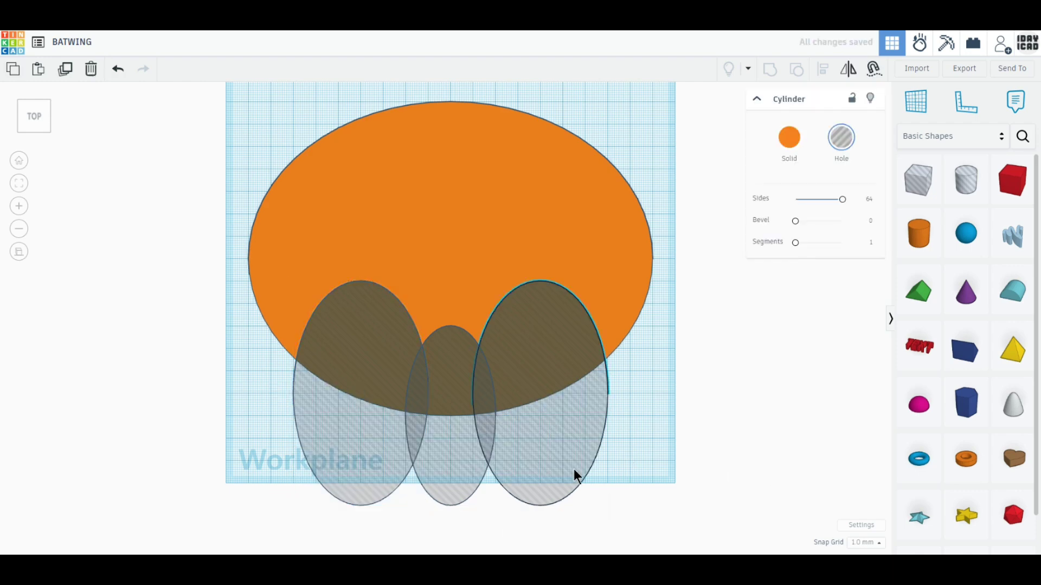
middle_drag(678, 411, 684, 496)
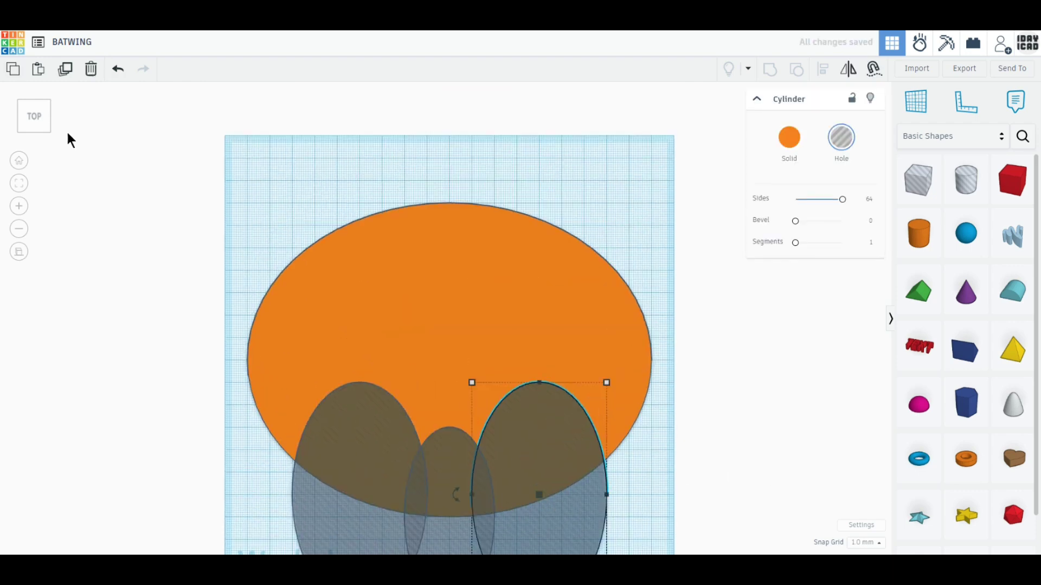
click(65, 69)
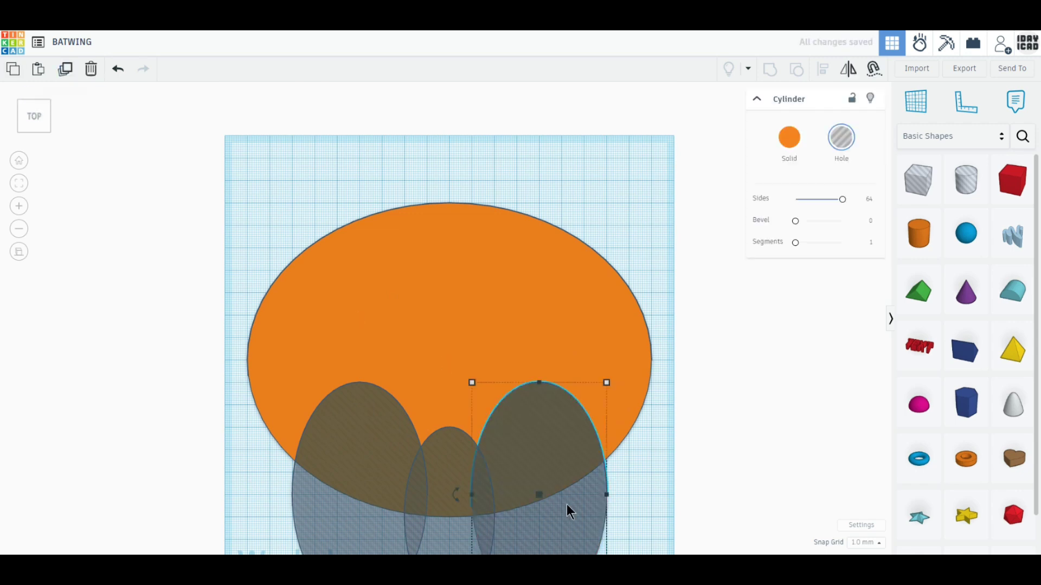
drag(575, 519, 554, 219)
drag(552, 175, 551, 183)
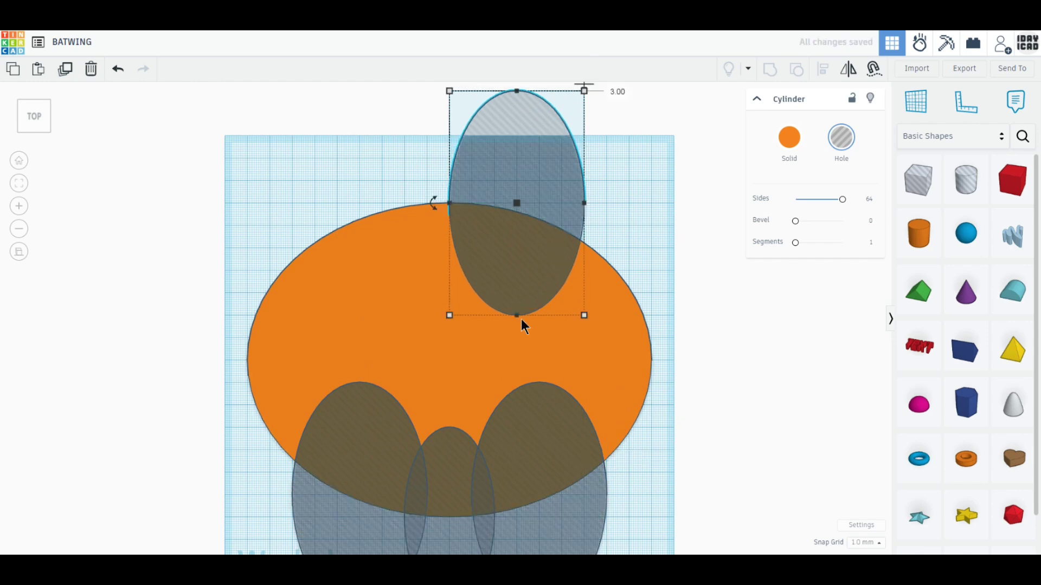
Resize the upper hole to 50 mm wide by 80 mm long and recentre it on the height of the oval's top edge
drag(516, 316, 517, 272)
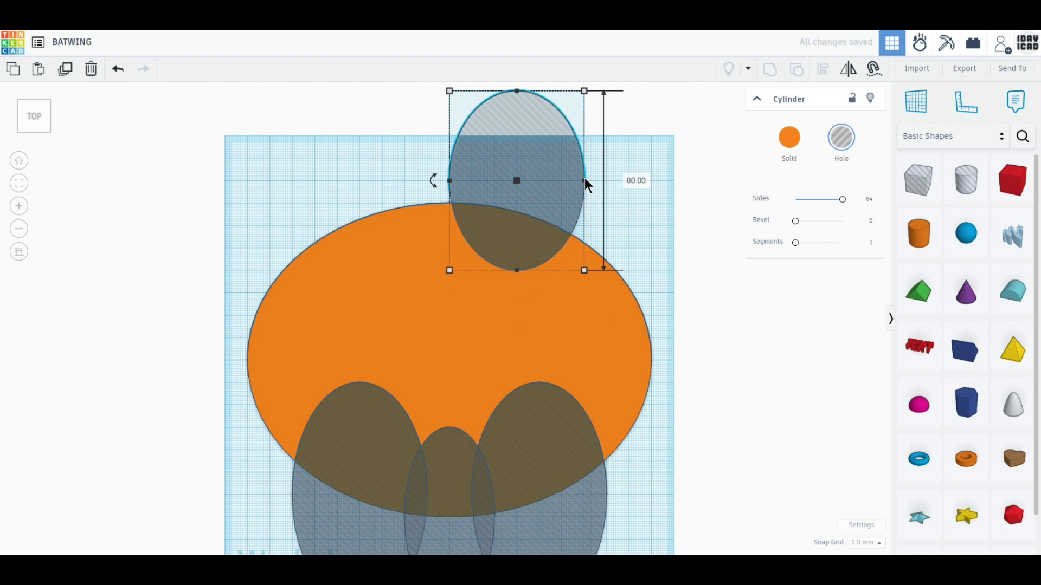
drag(584, 181, 562, 181)
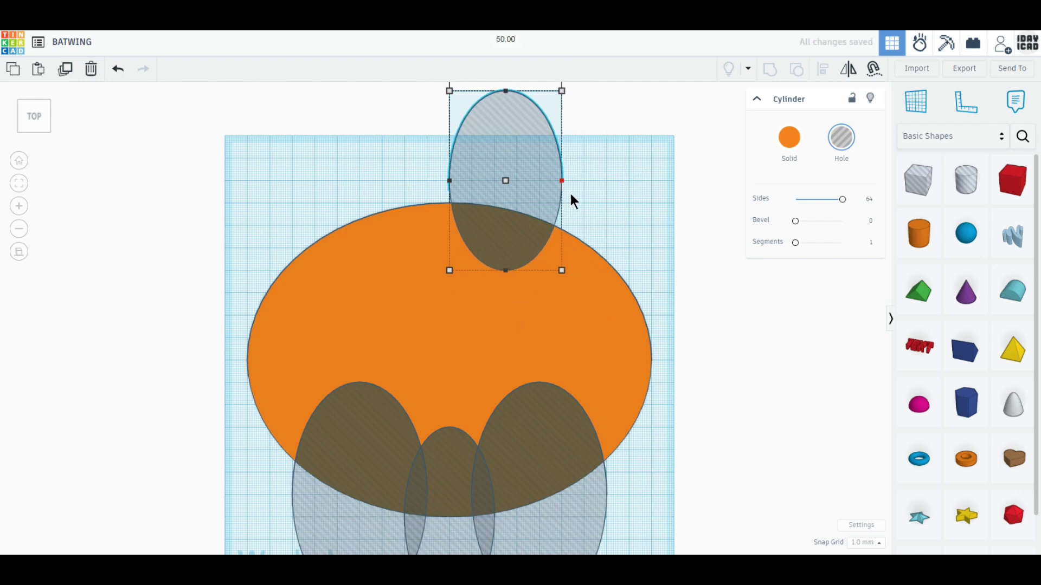
drag(506, 132, 511, 163)
key(Up)
key(Up)
key(Up)
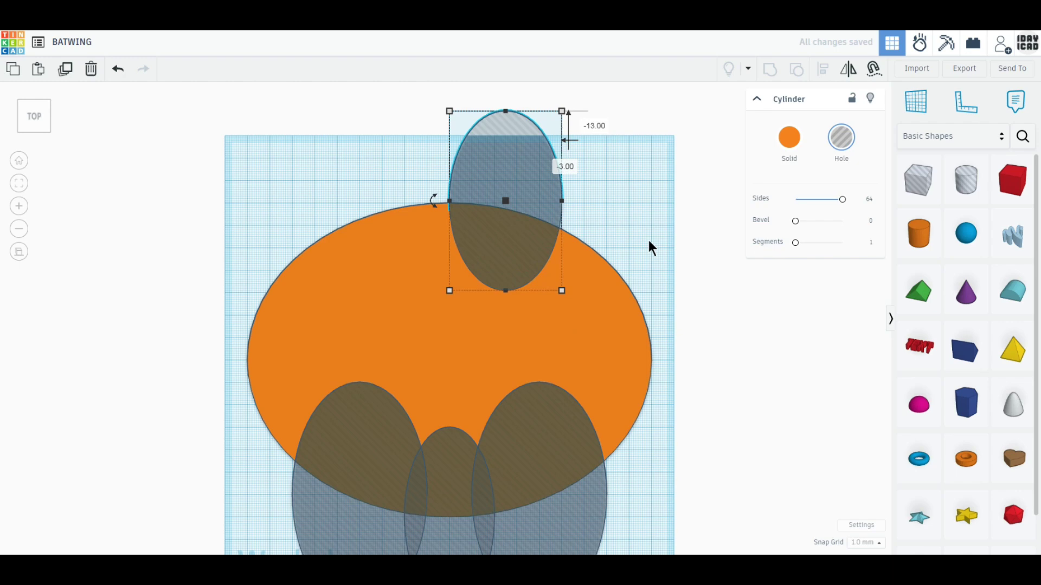
key(Down)
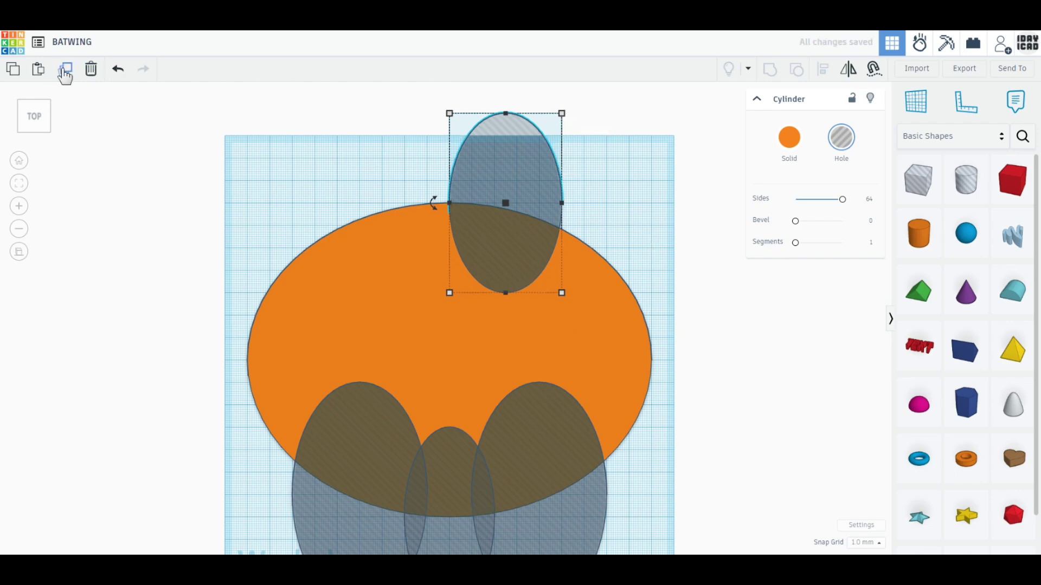
click(201, 111)
drag(523, 181, 581, 213)
key(ctrl+z)
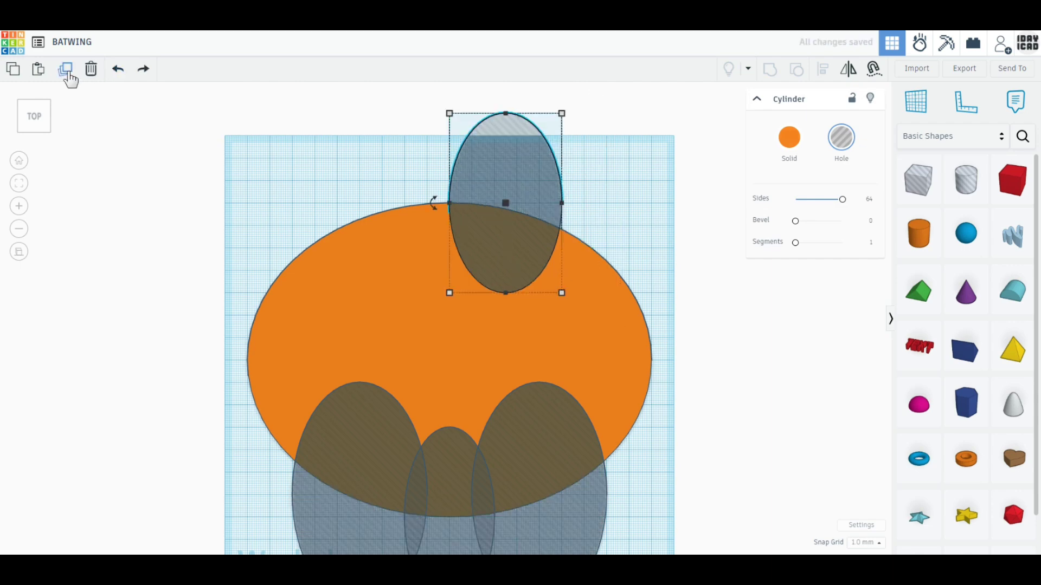
Duplicate the upper hole and offset the copy about 32 mm right and 14 mm down along the oval's edge
click(71, 80)
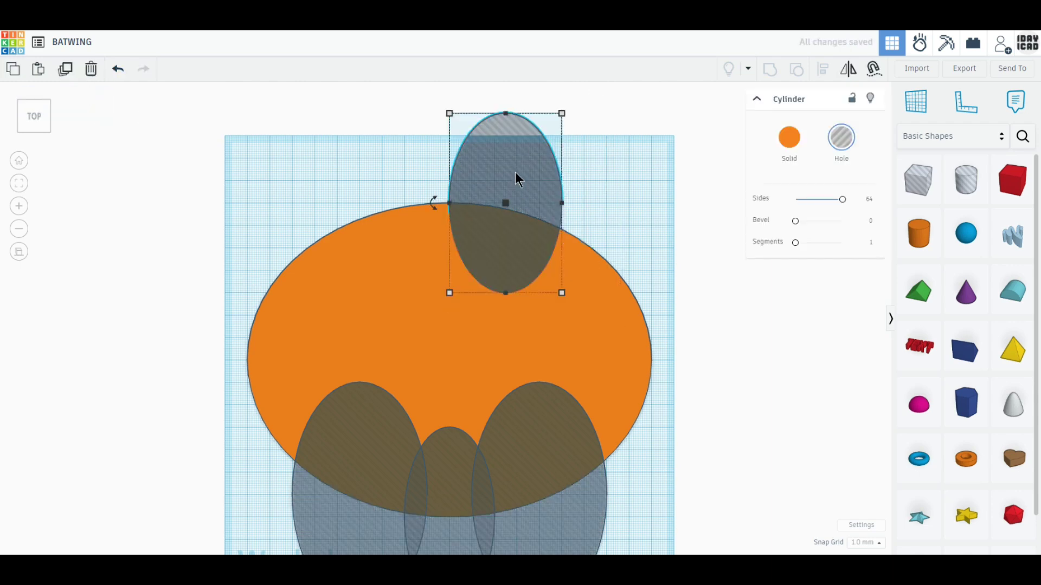
drag(515, 171, 583, 204)
Delete the stray hole lying outside the workplane, beyond the oval's upper edge
scroll(441, 318, down, 5)
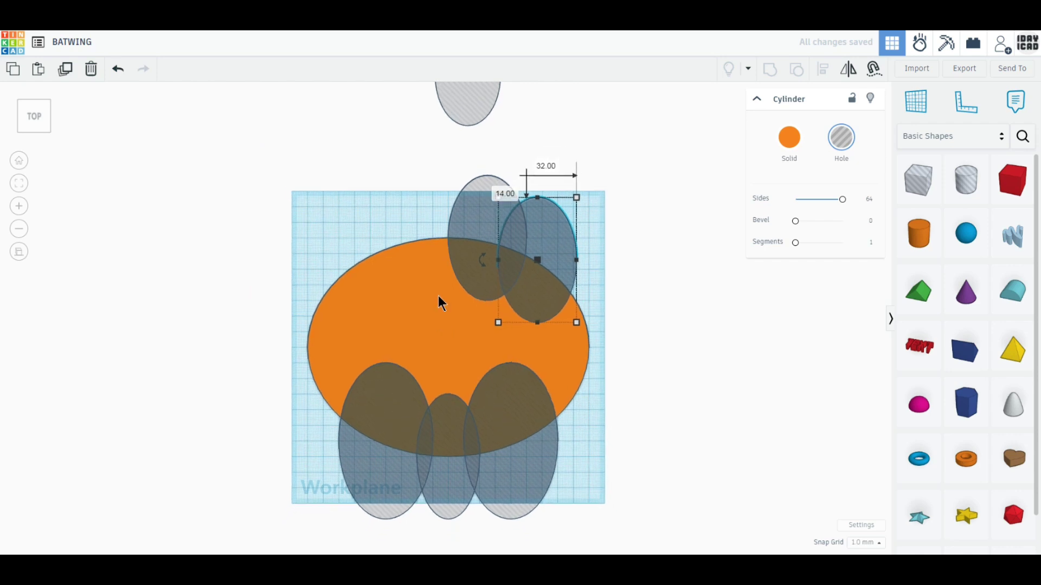
click(469, 170)
click(453, 236)
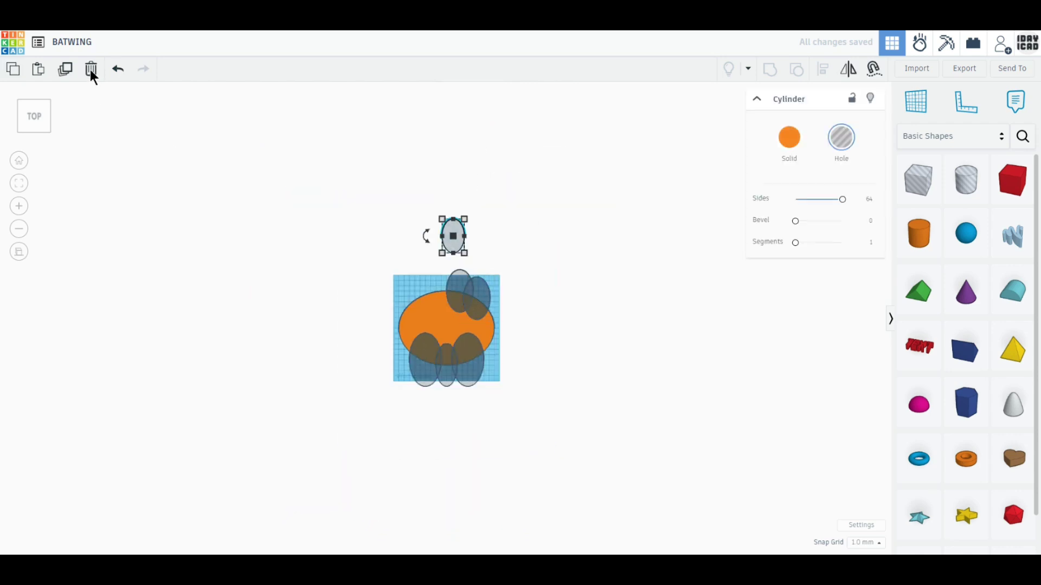
click(91, 69)
click(20, 186)
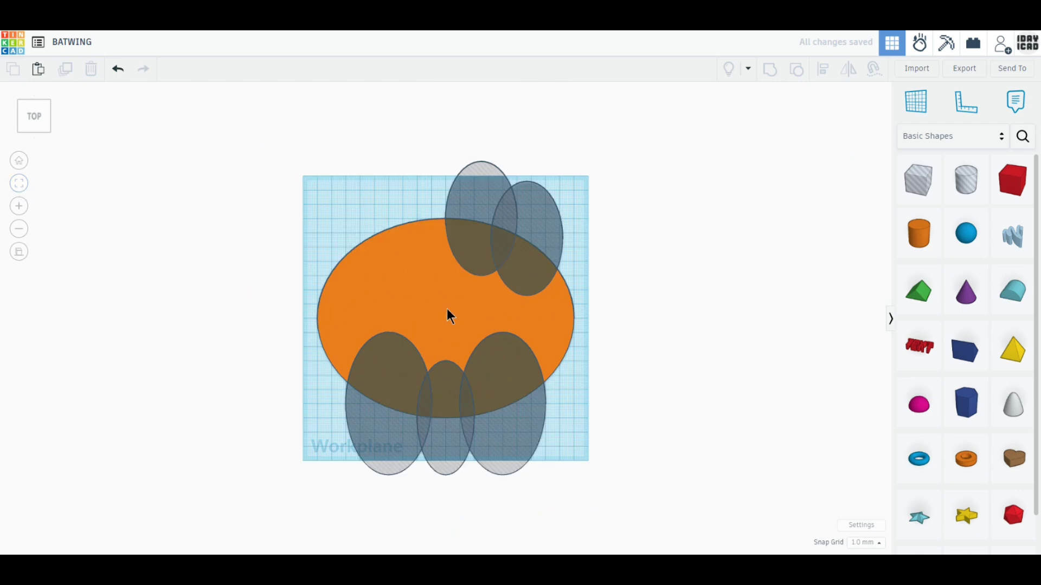
Narrow the outer upper hole to about 40 mm wide and shift it slightly along the oval's upper edge
scroll(448, 313, up, 2)
scroll(448, 313, up, 2)
scroll(450, 339, down, 2)
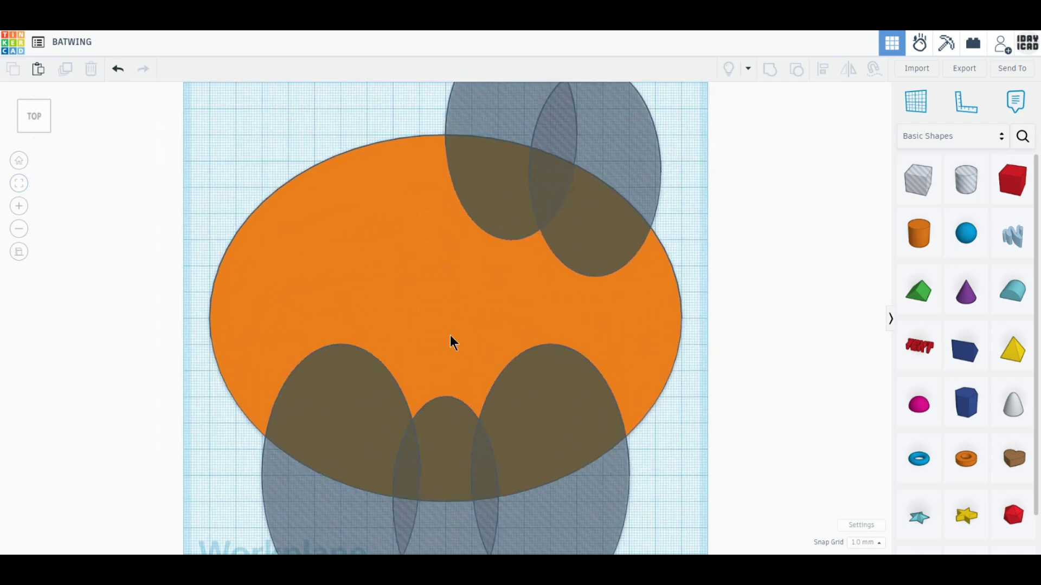
click(611, 176)
scroll(417, 305, down, 2)
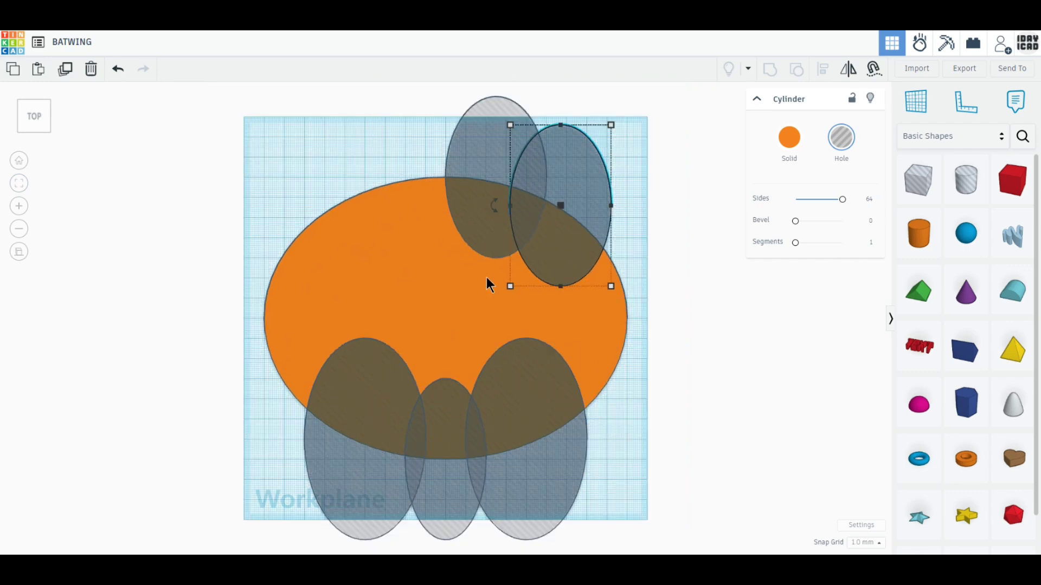
drag(574, 182, 601, 202)
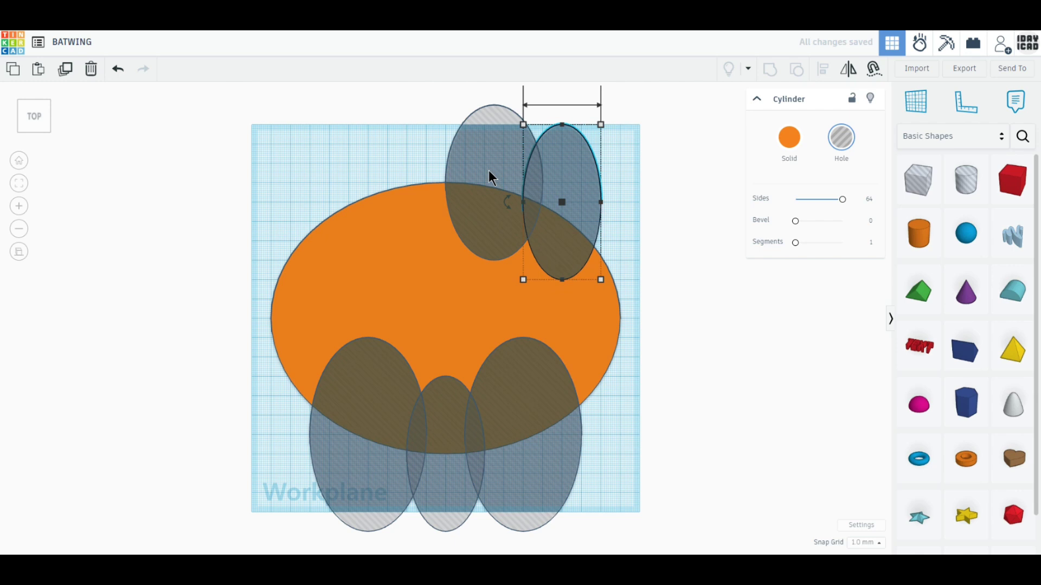
Duplicate the two upper holes together and move the copies 80 mm left, keeping them at the same height
click(62, 69)
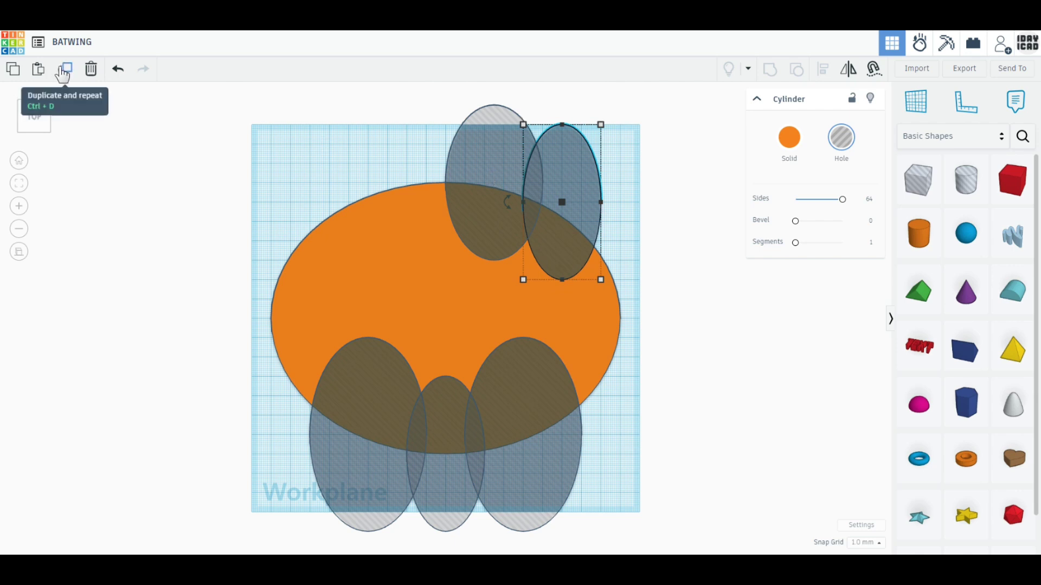
drag(644, 166, 488, 100)
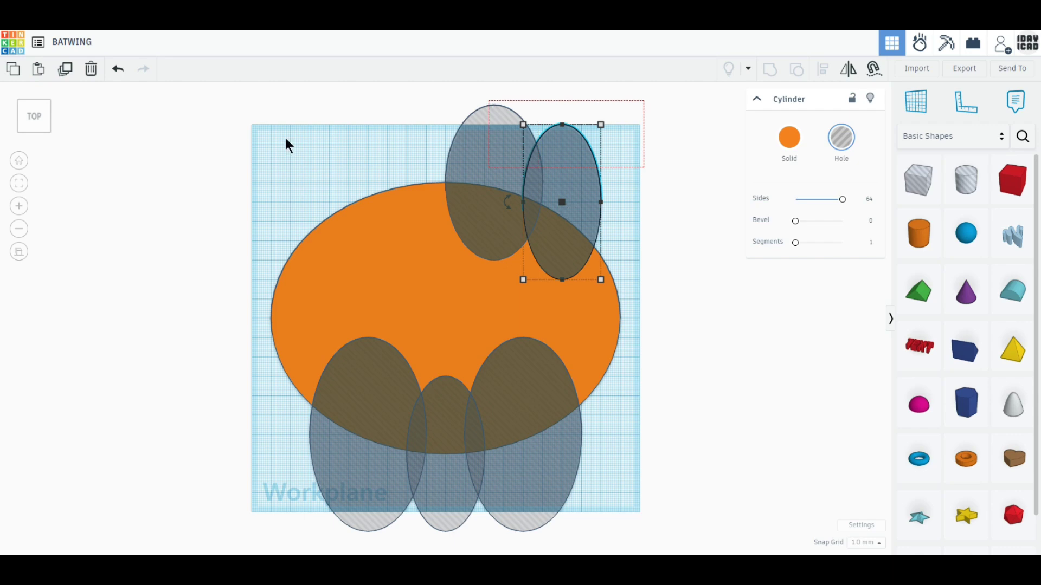
click(63, 70)
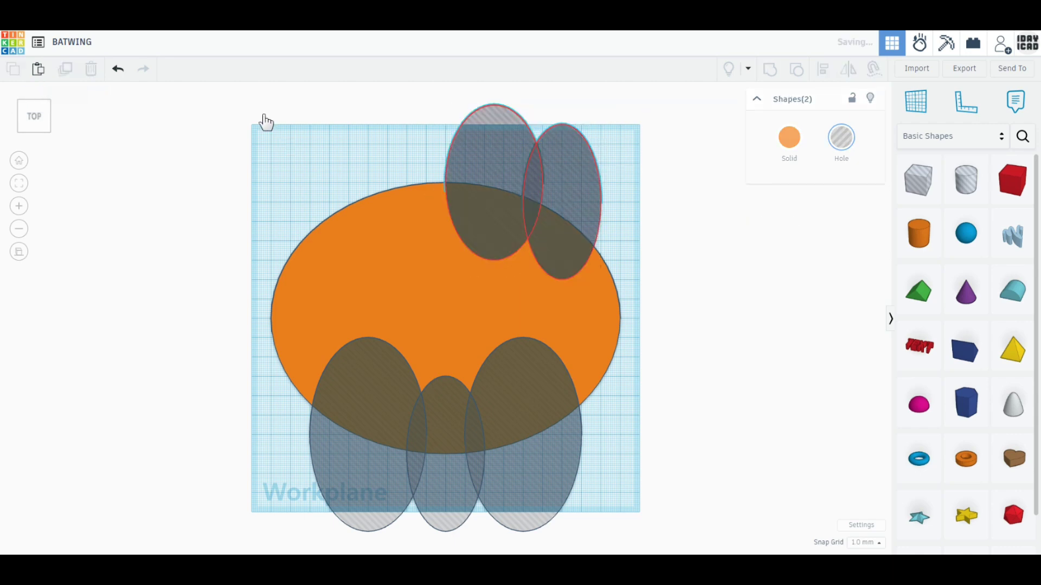
drag(579, 199, 424, 200)
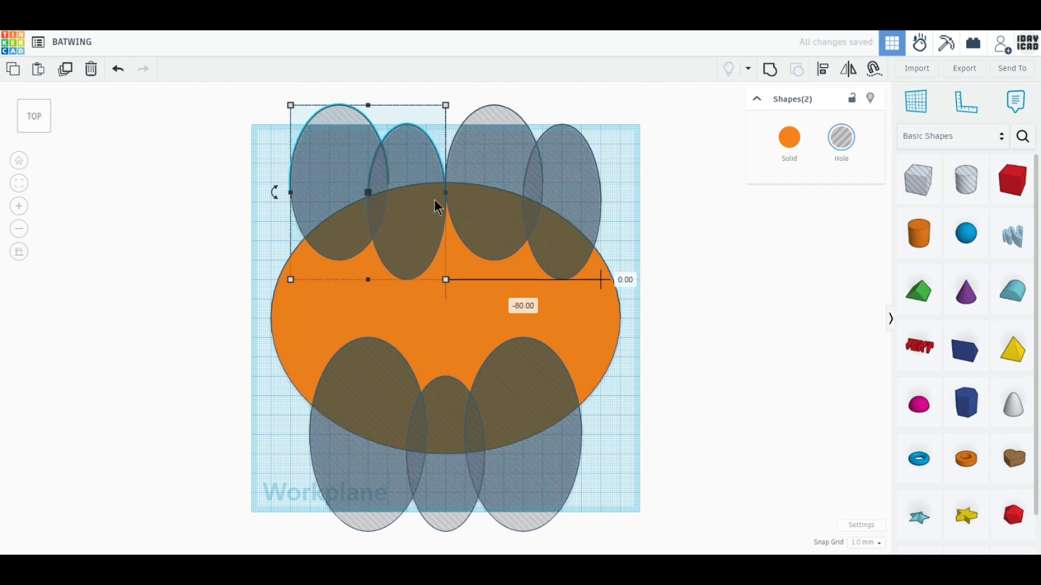
Mirror the copied pair of upper holes left to right so they match the original pair
click(847, 74)
click(382, 293)
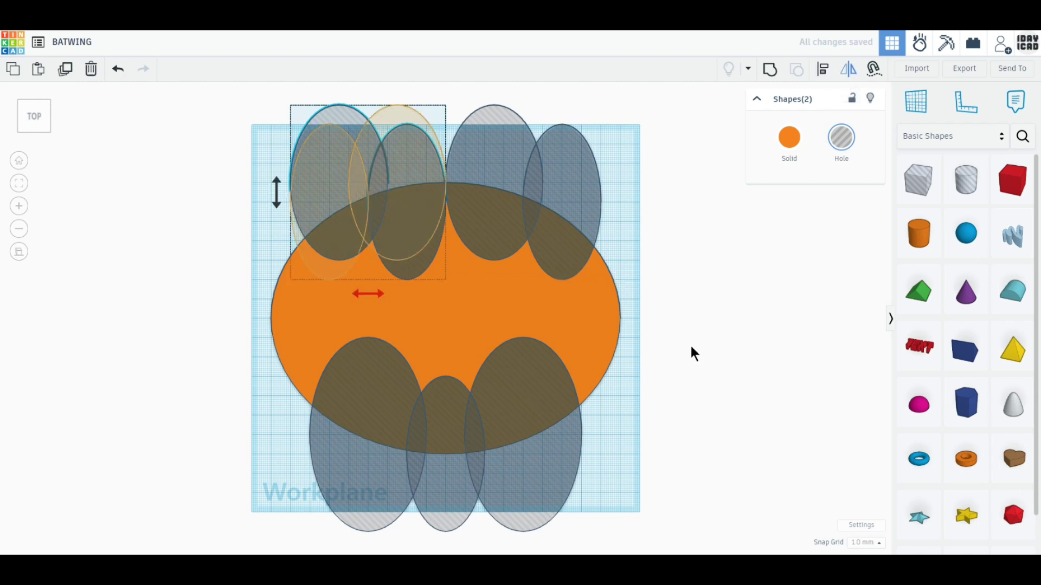
click(691, 419)
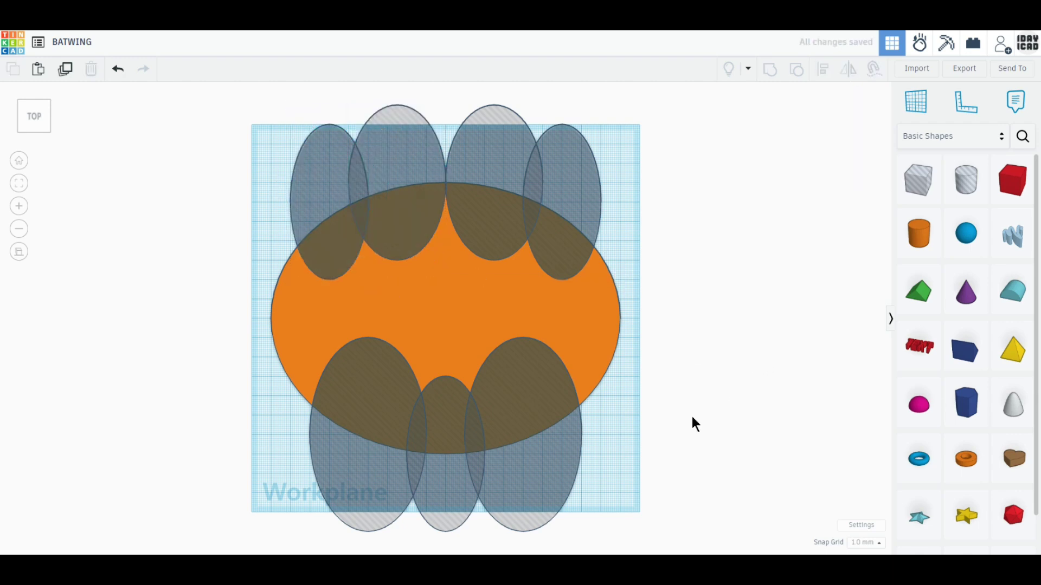
Group the orange oval with all seven holes to cut the bat outline, keeping the result solid orange
drag(146, 145, 691, 462)
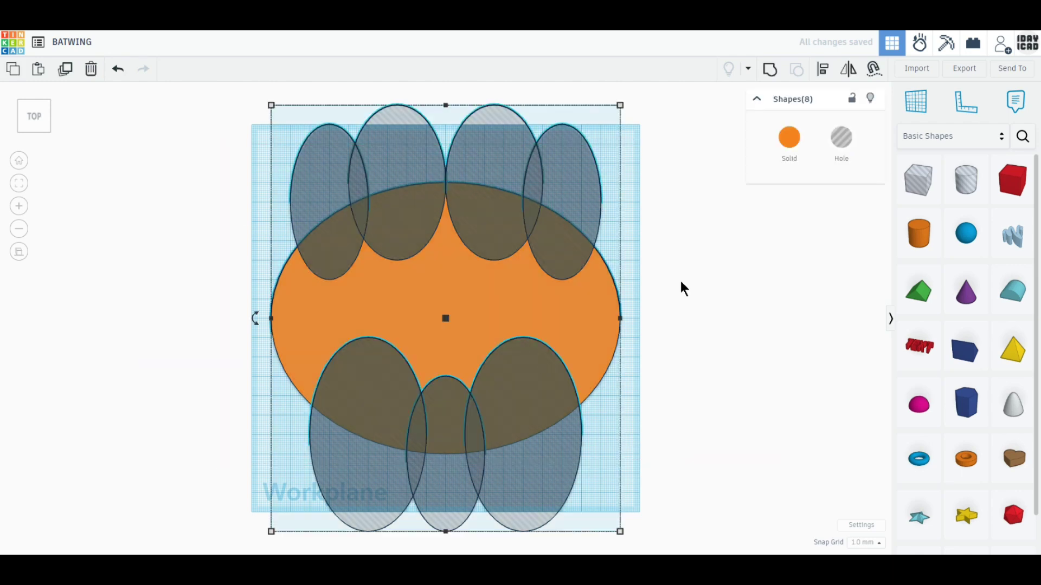
click(770, 70)
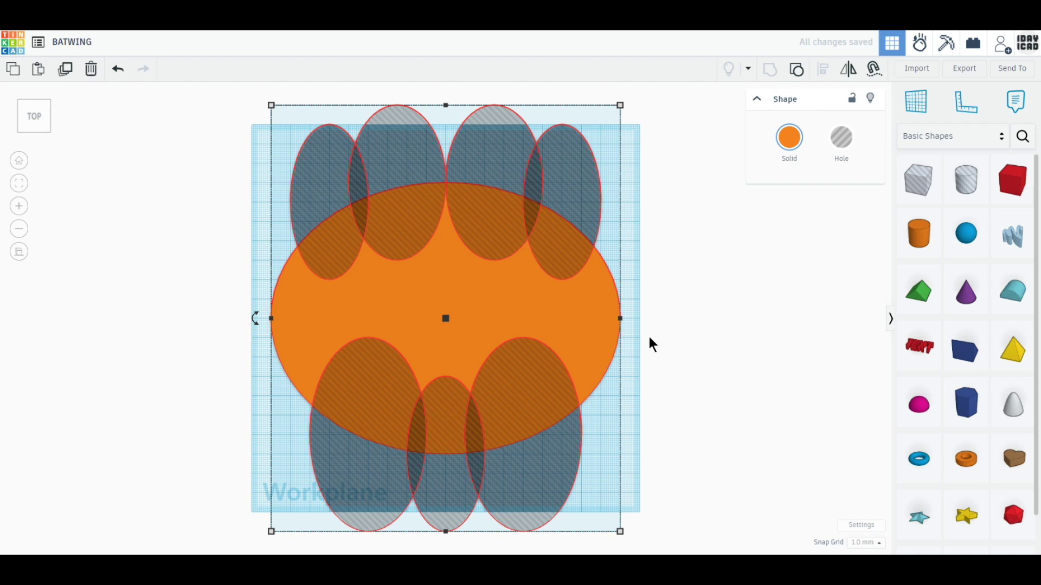
click(789, 140)
click(727, 313)
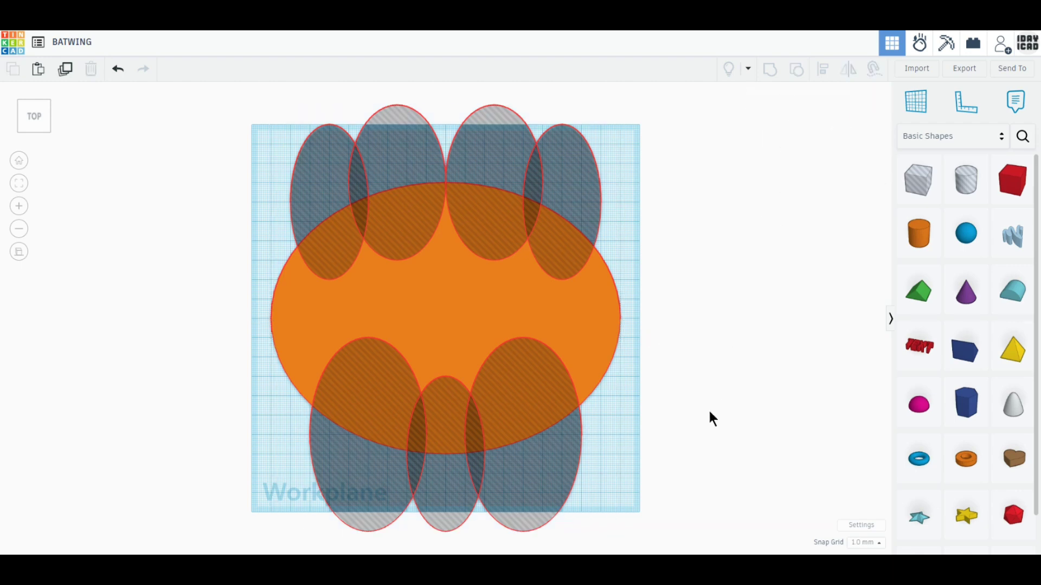
drag(672, 388, 663, 375)
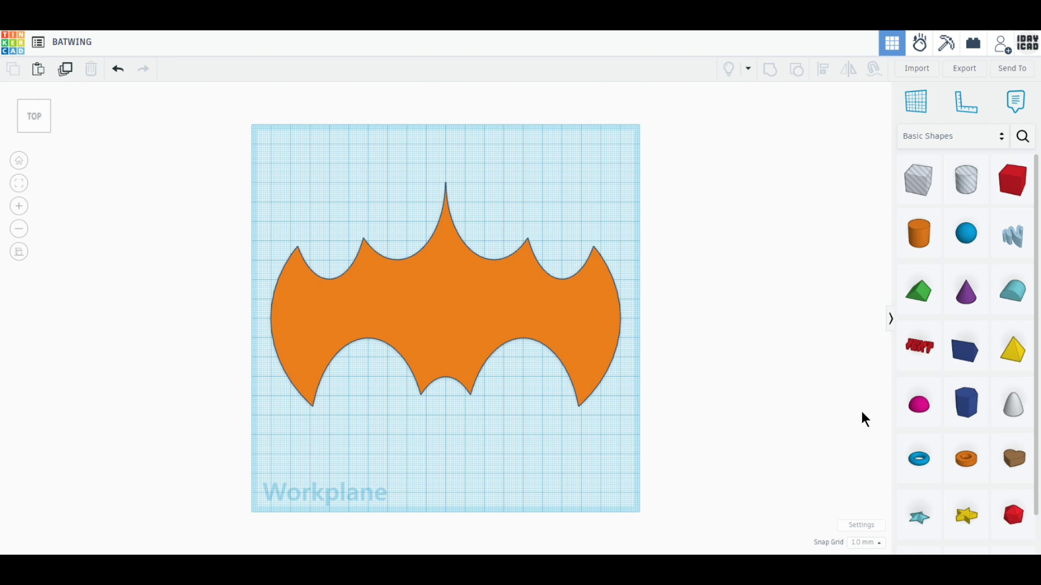
Add a sphere beside the bat plate and size it 10 mm wide by 70 mm long
click(965, 233)
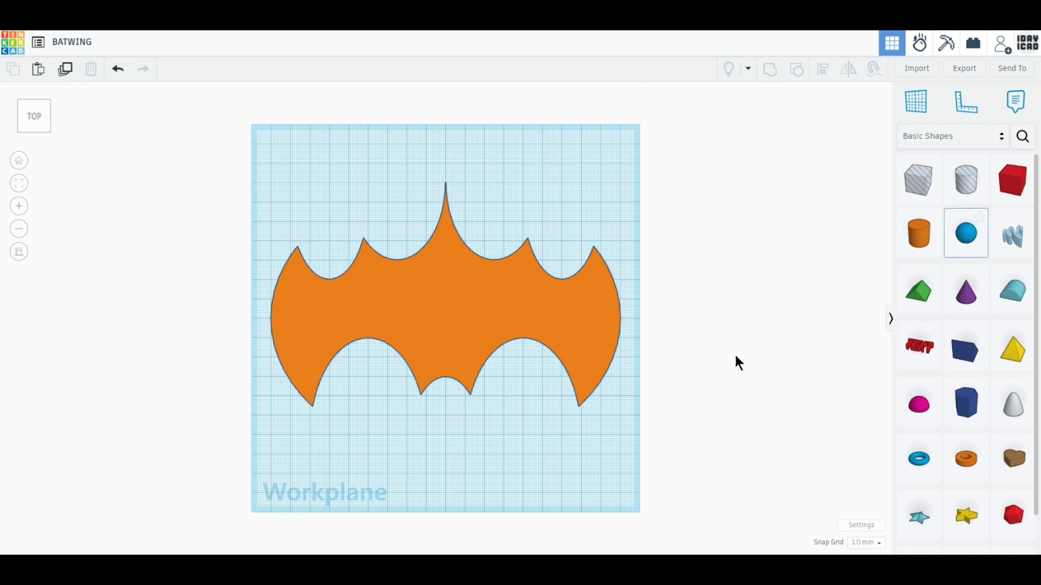
click(662, 369)
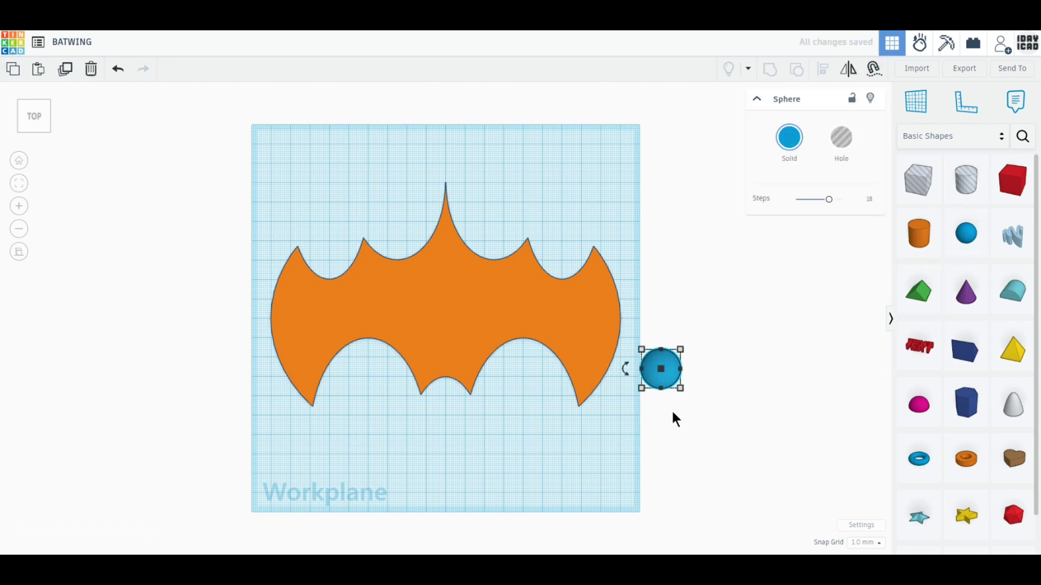
mouse_move(681, 389)
click(669, 438)
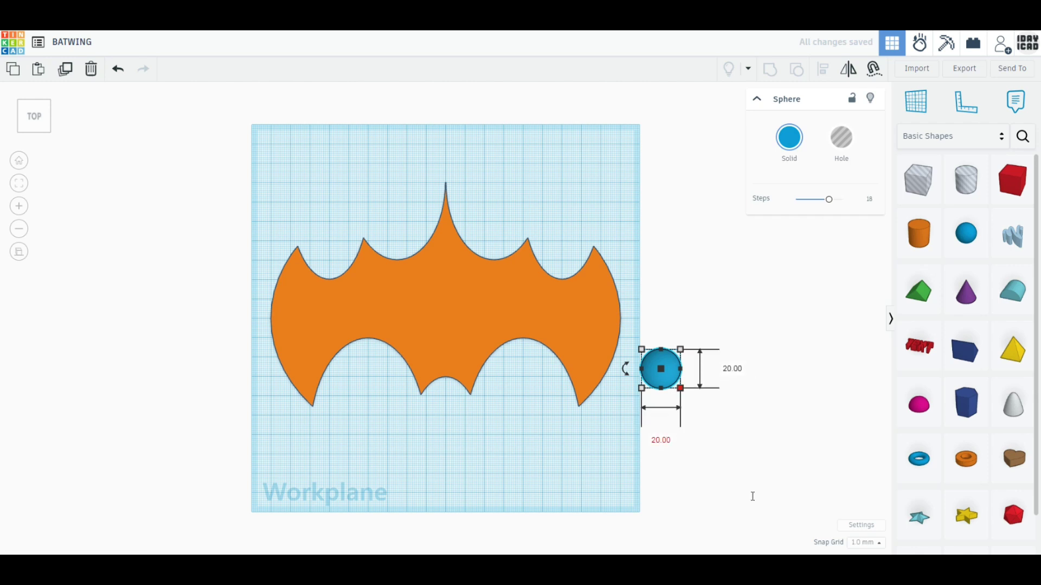
text(10)
key(Return)
click(731, 369)
text(70)
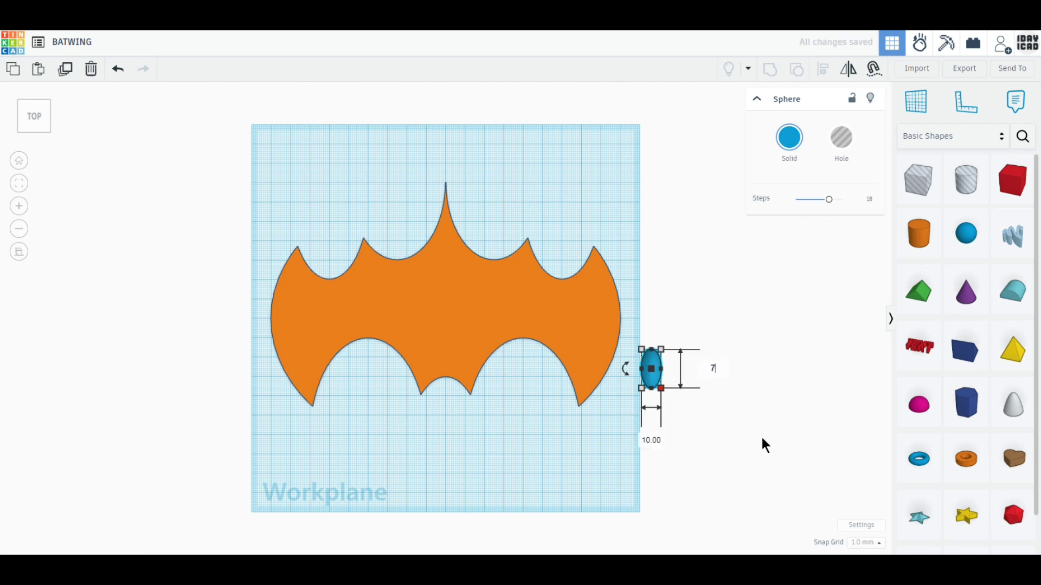
key(Return)
Set the stretched sphere's height to 10 mm and its width to 6 mm
drag(736, 484, 694, 450)
right_drag(694, 449, 546, 454)
click(544, 452)
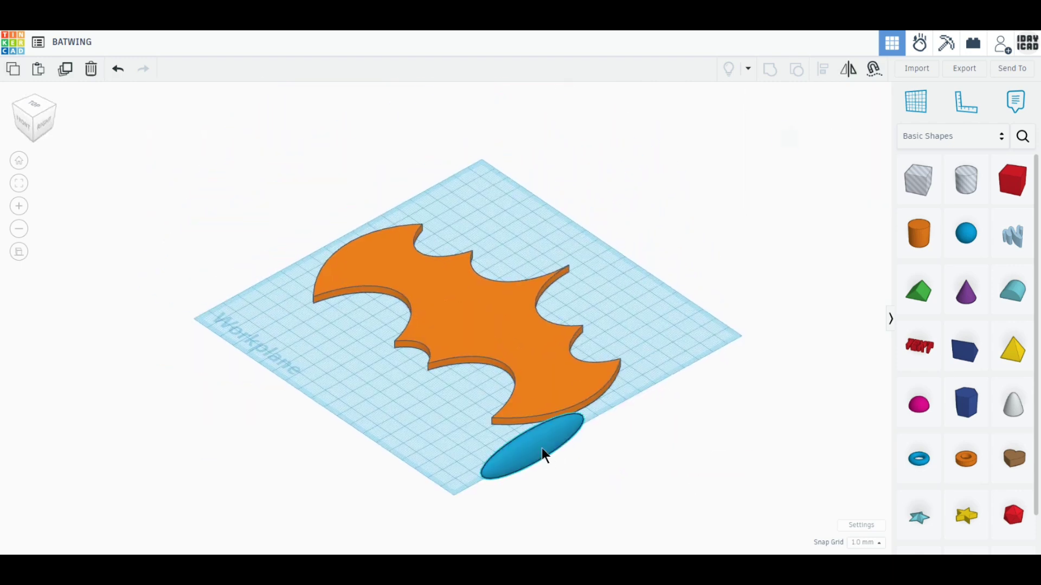
click(589, 445)
text(10)
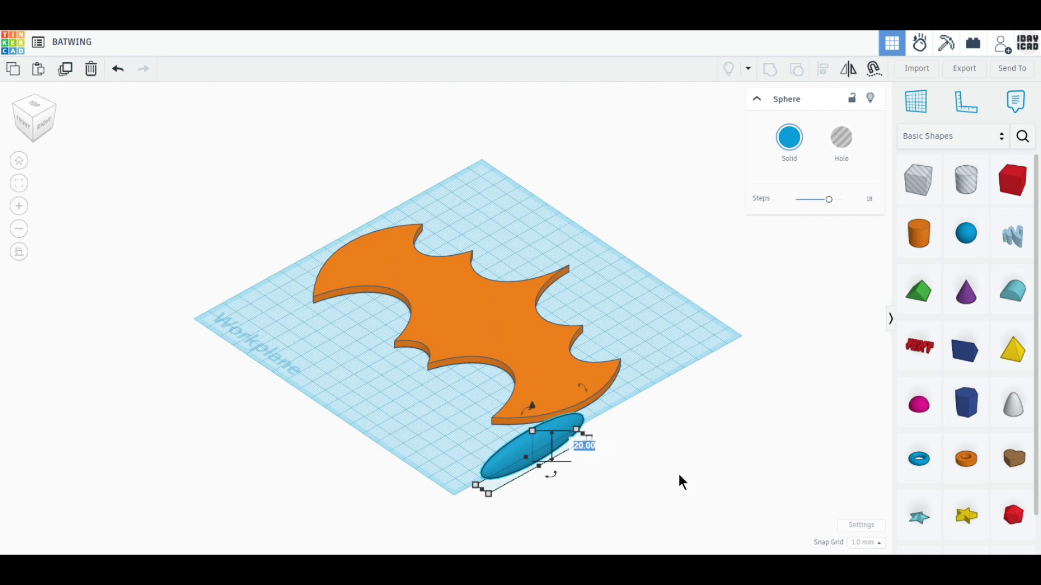
key(Return)
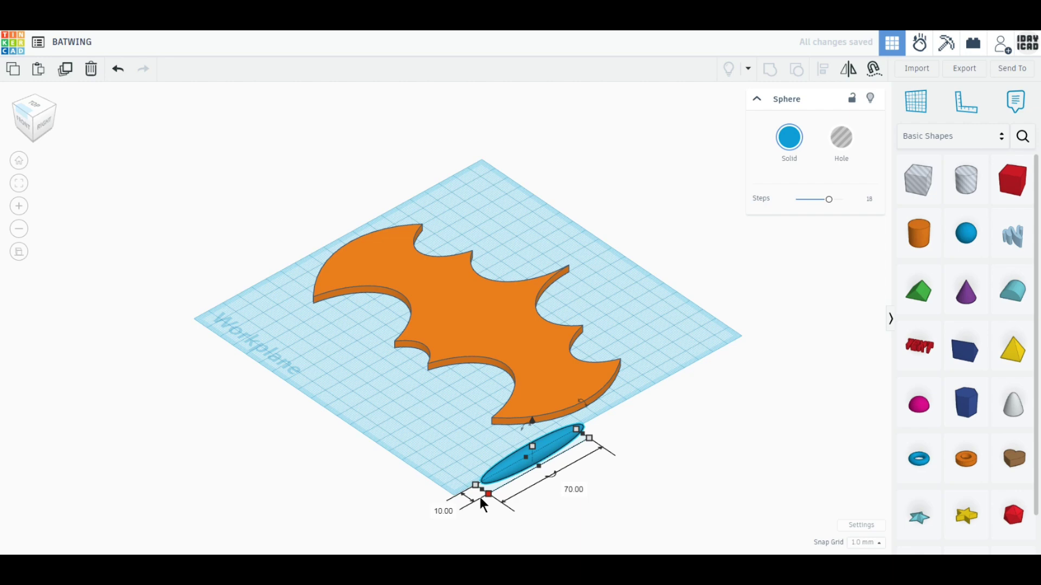
click(443, 510)
text(6)
key(Return)
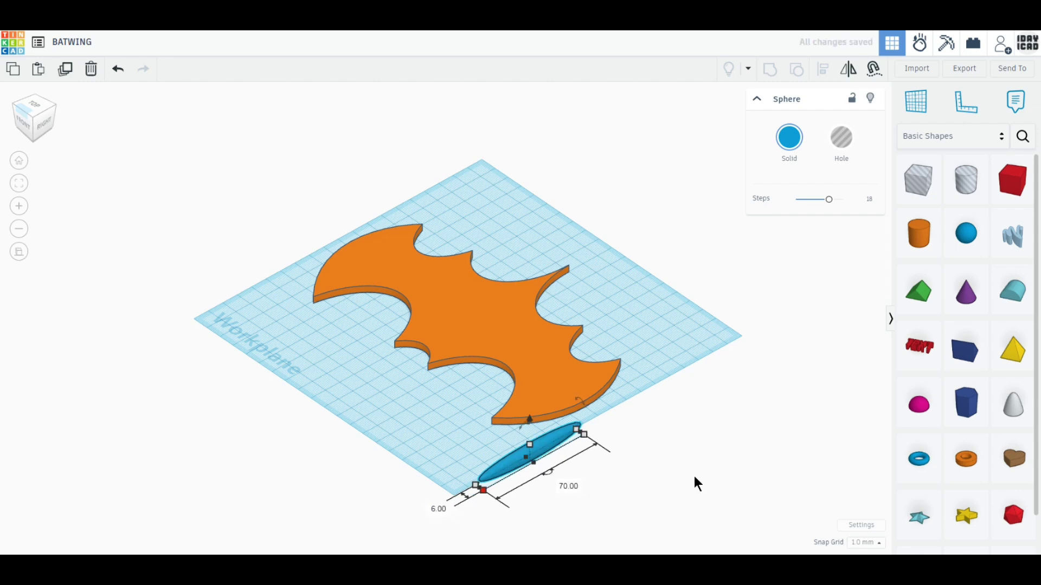
Move the stretched sphere 91 mm inward and 21 mm forward, onto one tip of the bat's small central tail notch
click(33, 111)
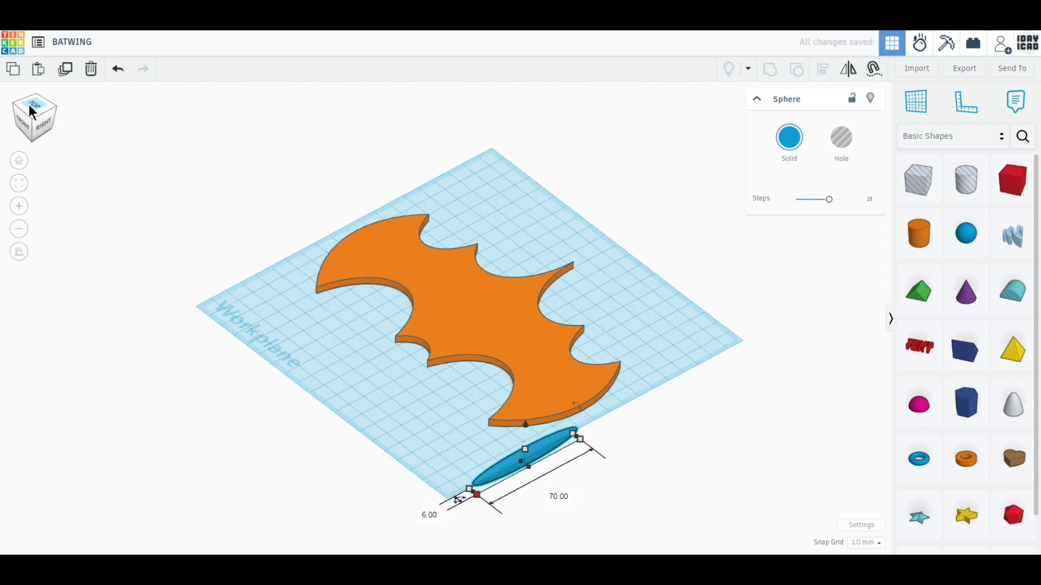
click(420, 428)
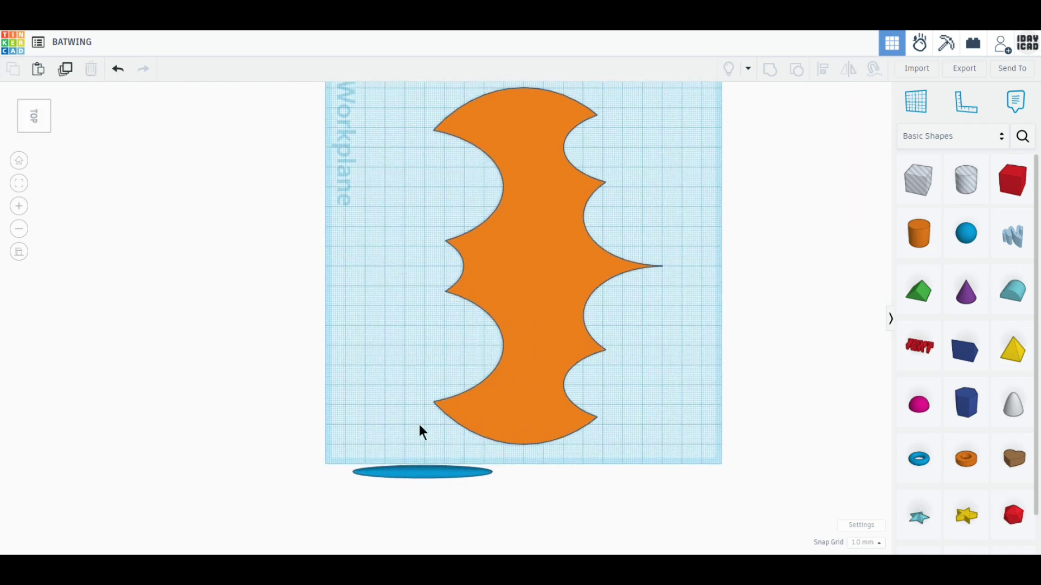
scroll(437, 497, up, 2)
drag(439, 503, 486, 289)
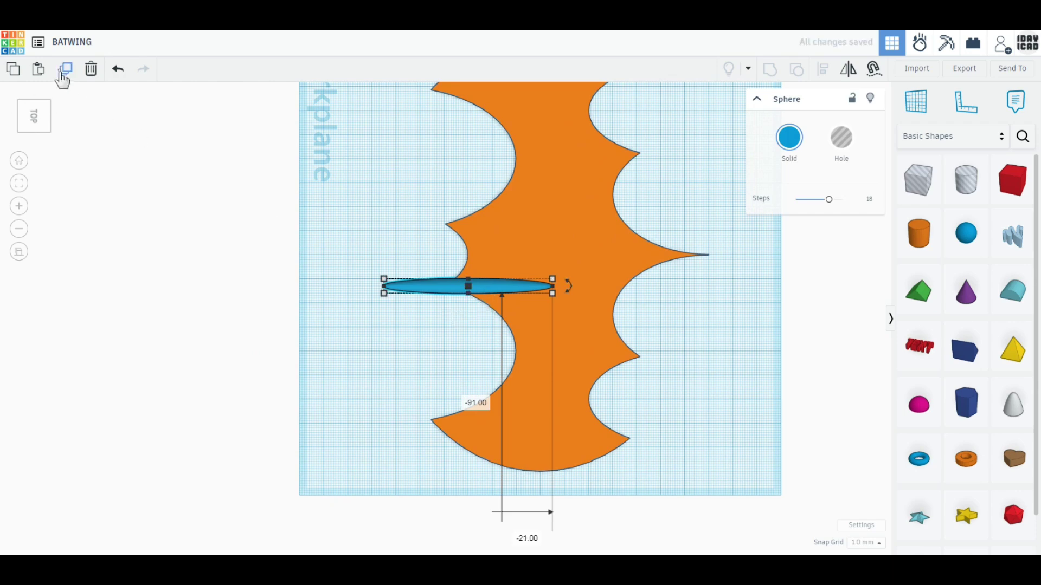
Duplicate the stretched sphere and move the copy 26 mm sideways onto the other tip of the tail notch
click(101, 112)
click(506, 291)
alt+drag(504, 291, 503, 229)
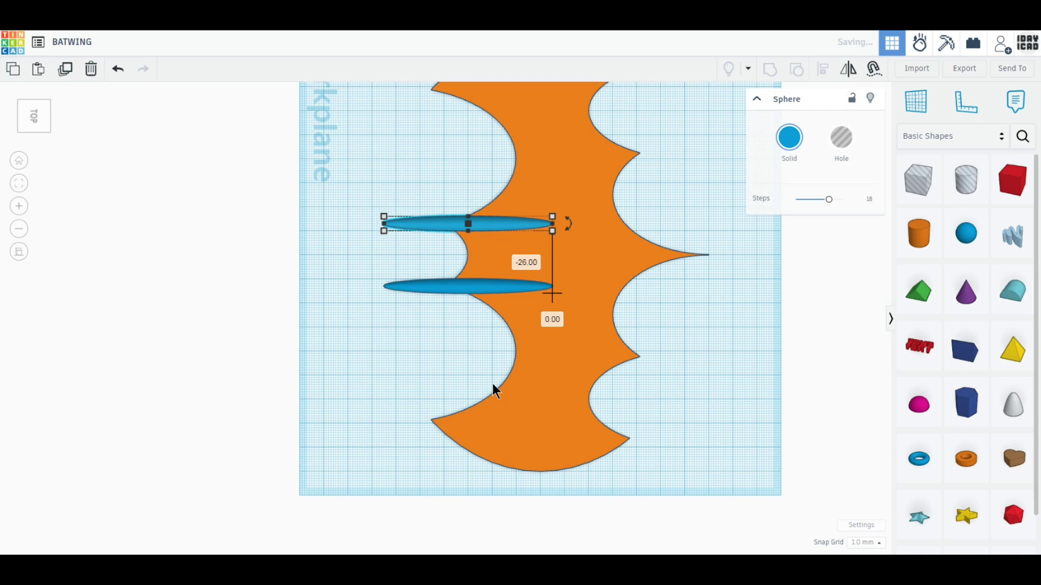
Raise the bat plate 3 mm above the workplane
click(382, 396)
right_drag(383, 395, 556, 335)
click(542, 332)
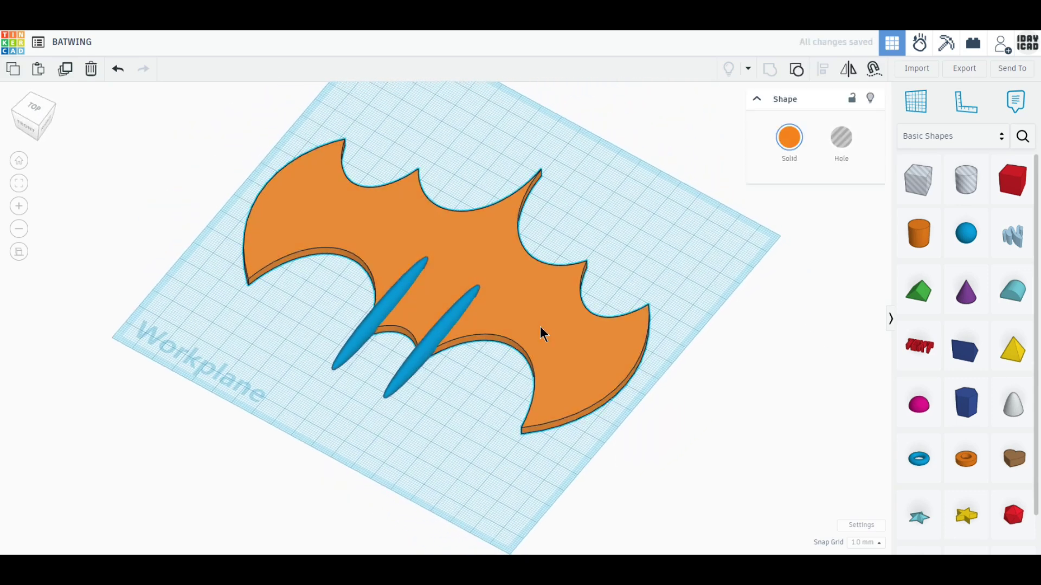
drag(464, 242, 462, 237)
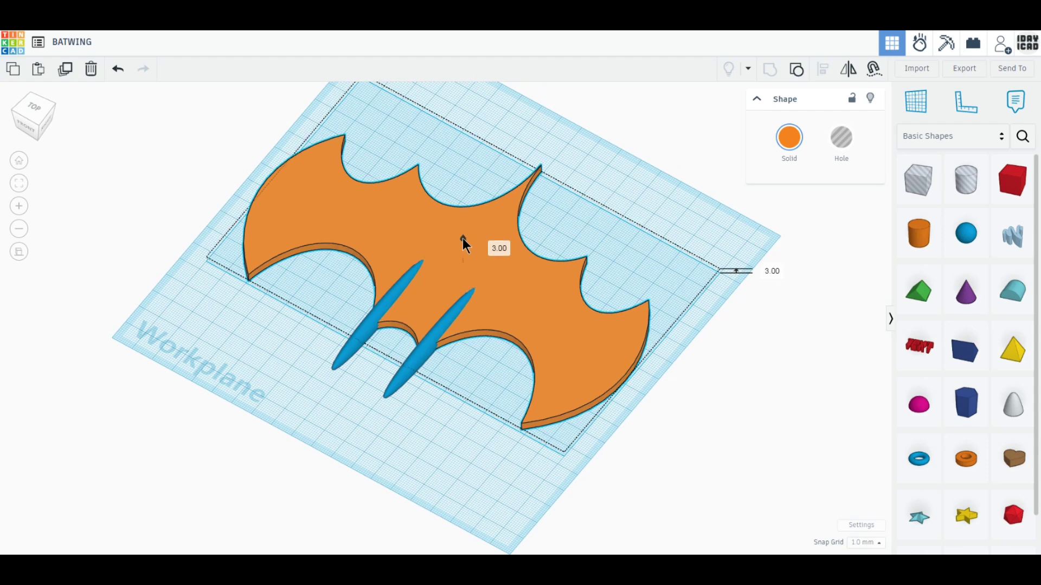
Set the bat plate's thickness to 2 mm and raise it another 1 mm, to 4 mm above the workplane
mouse_move(464, 258)
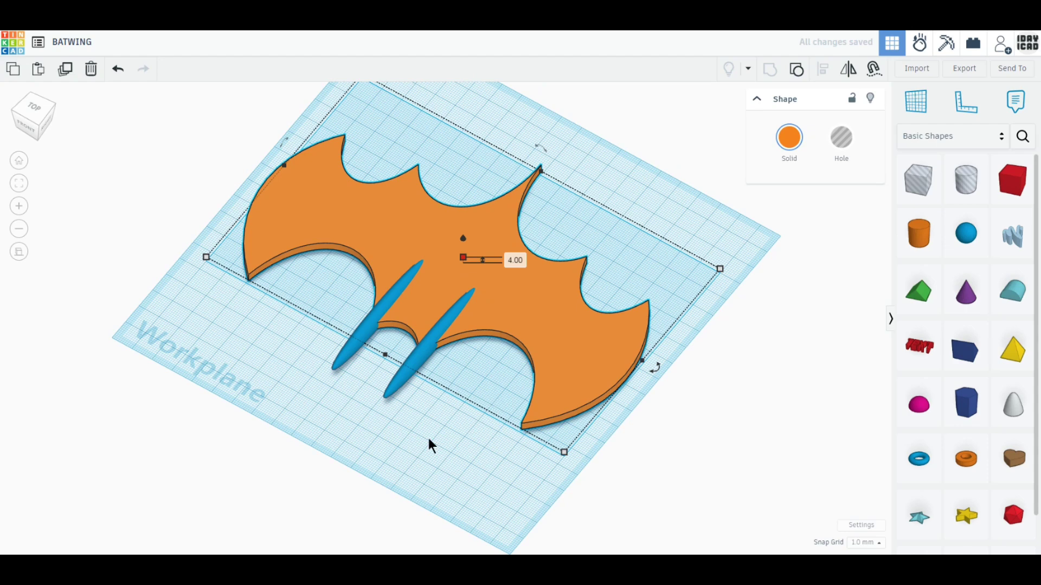
text(2)
key(Return)
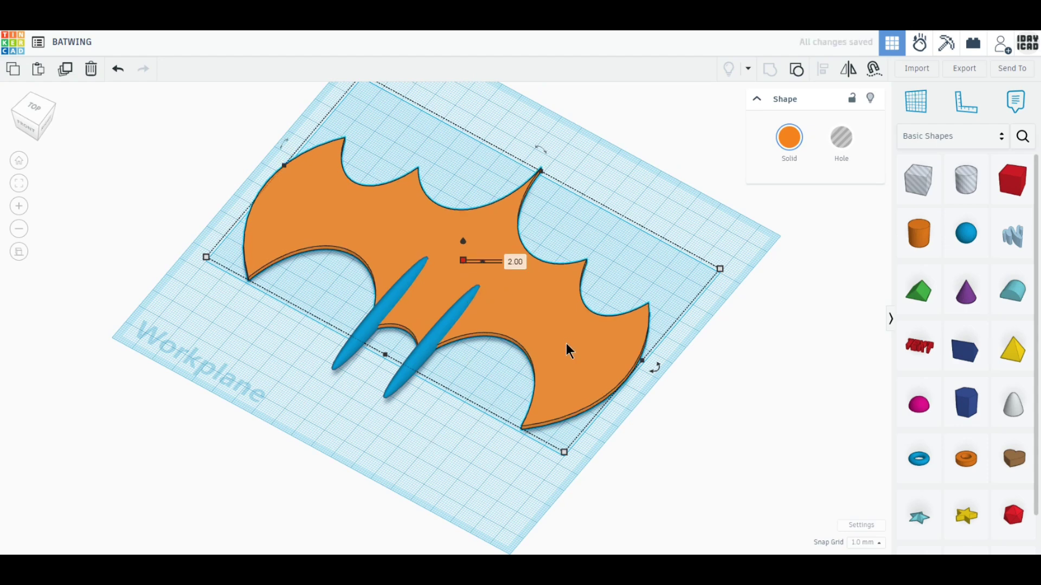
drag(463, 242, 463, 242)
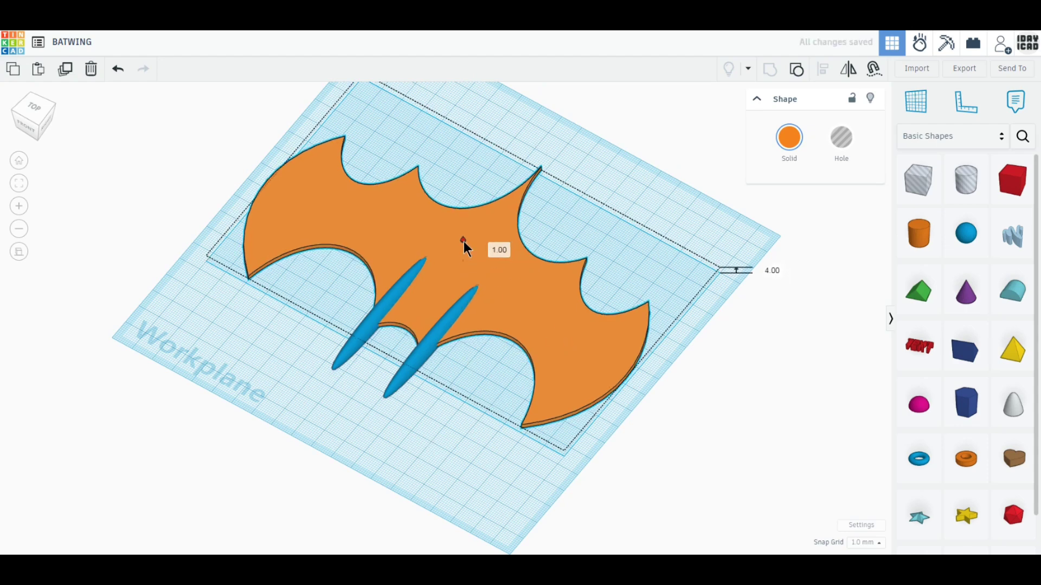
click(456, 434)
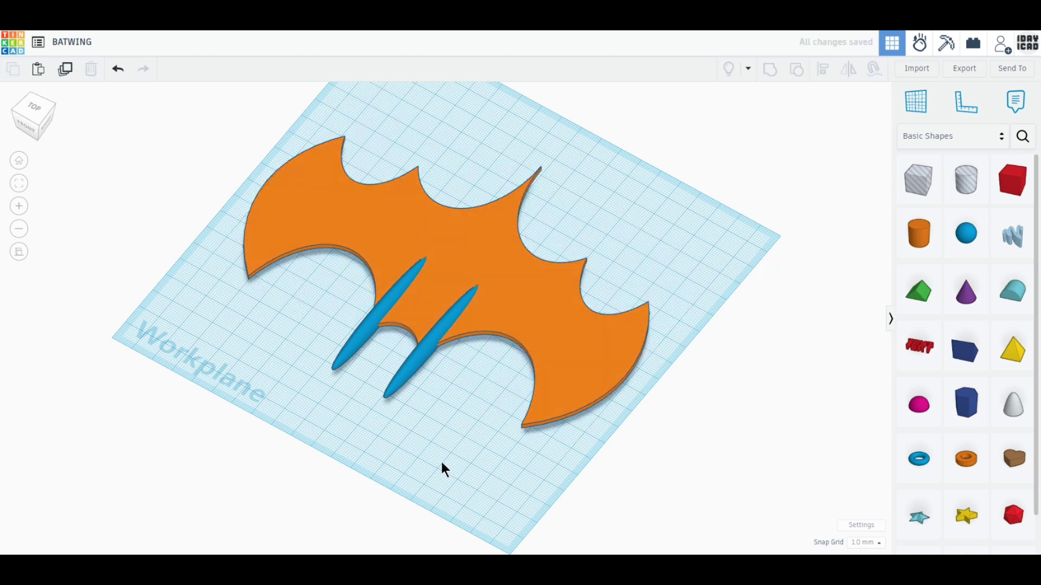
Add a half sphere to the scene beside the bat plate's wing
click(917, 417)
click(703, 414)
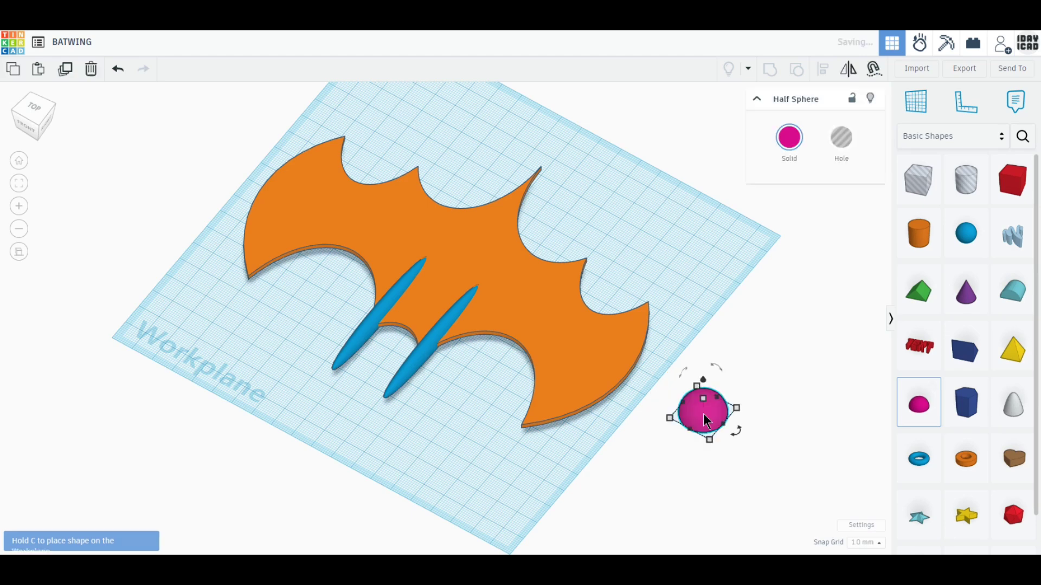
Raise the half sphere 6 mm above the workplane and move it onto the middle of the bat plate
mouse_move(704, 378)
mouse_down()
mouse_move(704, 356)
mouse_move(705, 369)
mouse_up()
click(32, 111)
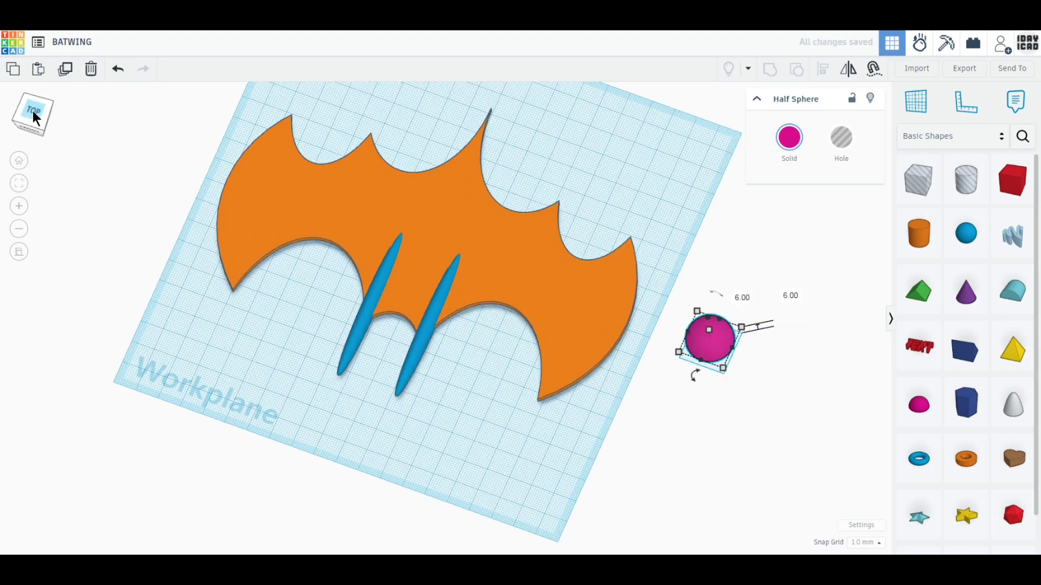
drag(682, 228, 373, 290)
Stretch the half sphere into a long oval body between the nose and the tail notch of the bat plate
middle_drag(441, 328, 499, 454)
drag(440, 375, 487, 254)
right_drag(564, 470, 453, 440)
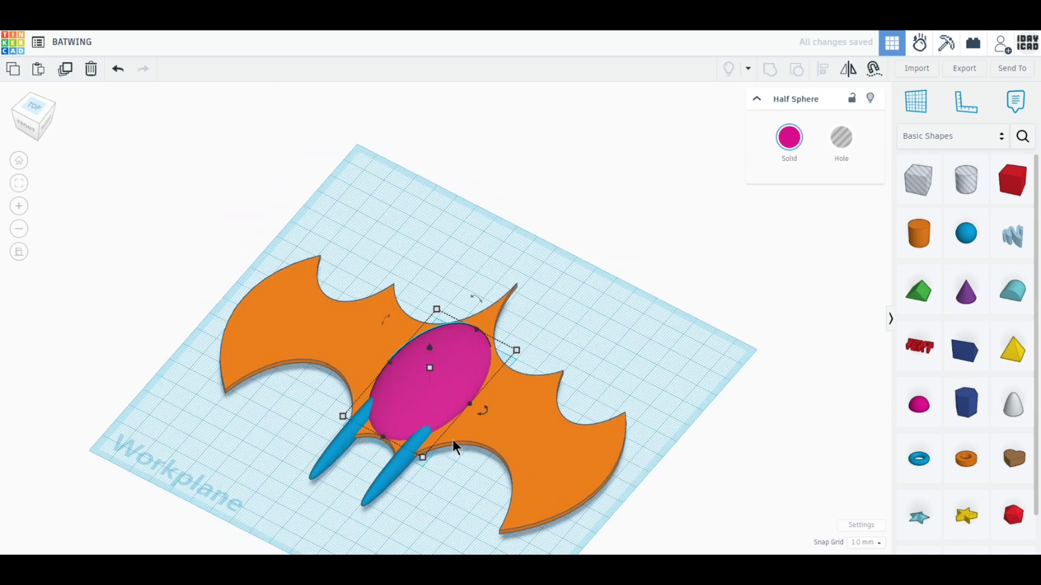
Duplicate the oval half sphere and make the copy a taller, centred ridge 20 mm wide
click(65, 71)
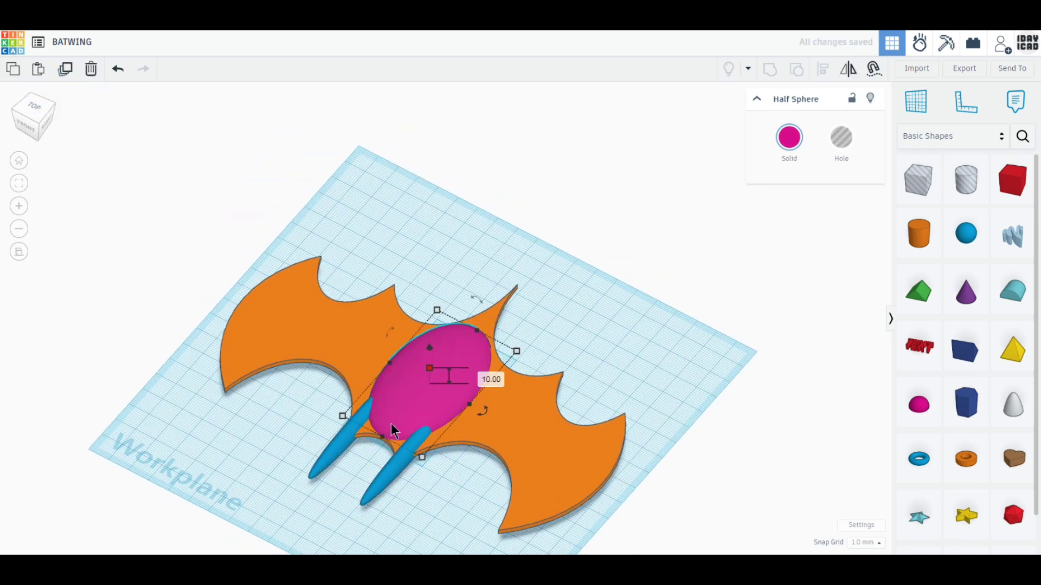
drag(470, 403, 449, 396)
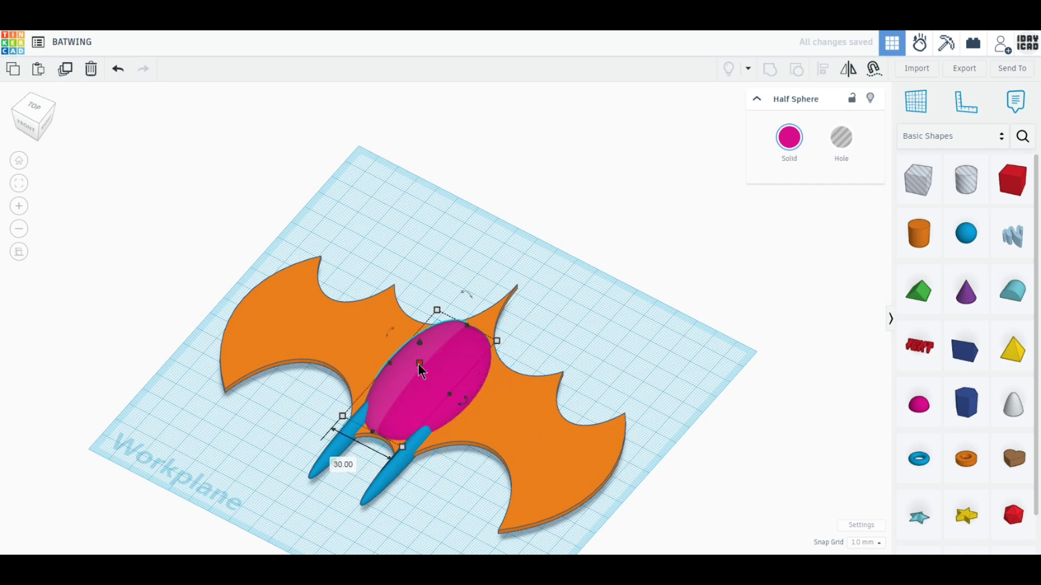
mouse_move(419, 365)
mouse_down()
mouse_move(422, 350)
mouse_move(409, 374)
mouse_up()
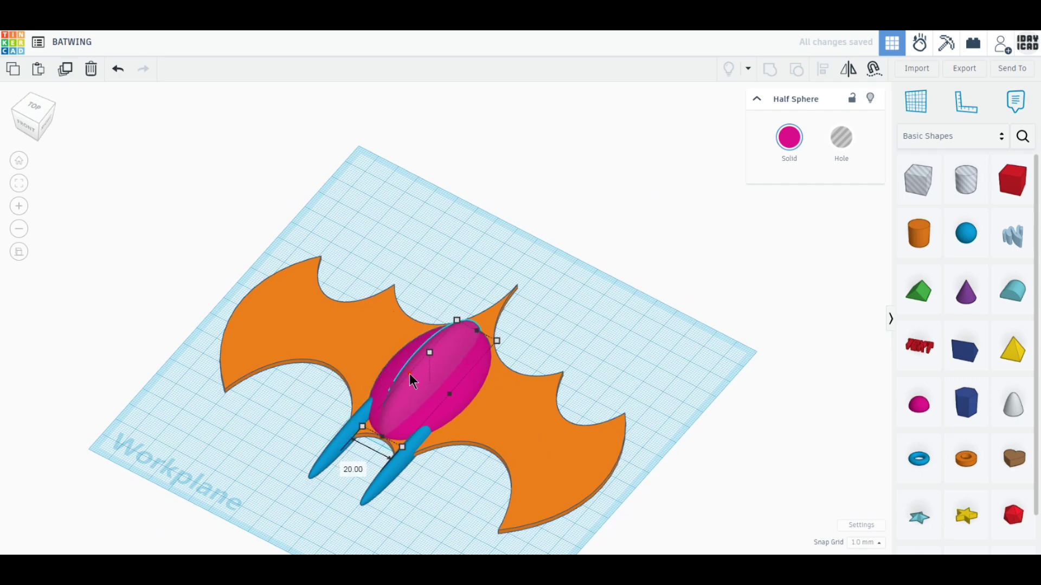
Shorten the narrow ridge to 65 mm at its tail end, then extend its nose end to 70 mm
click(24, 115)
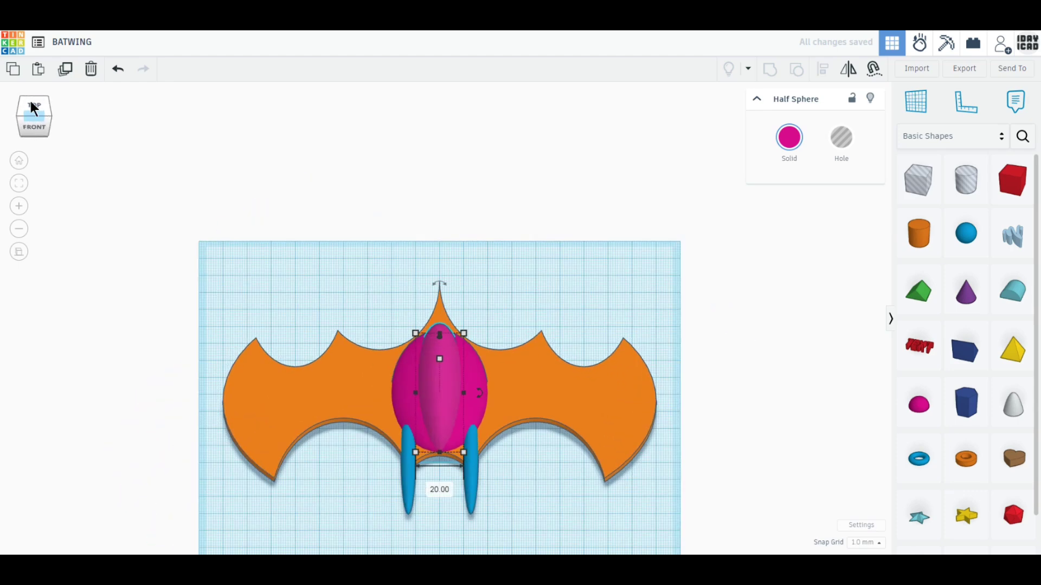
click(33, 103)
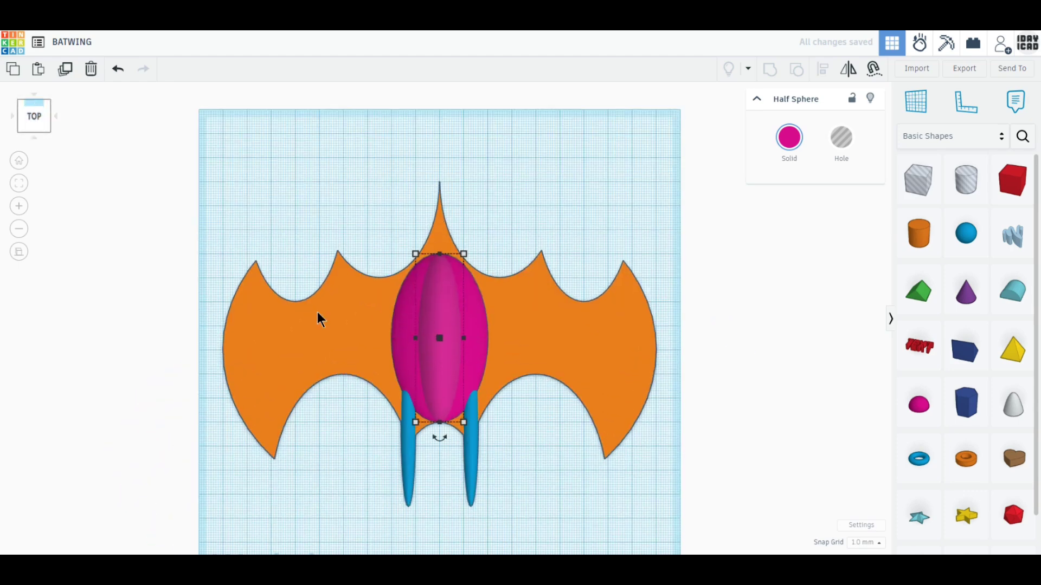
drag(440, 420, 441, 409)
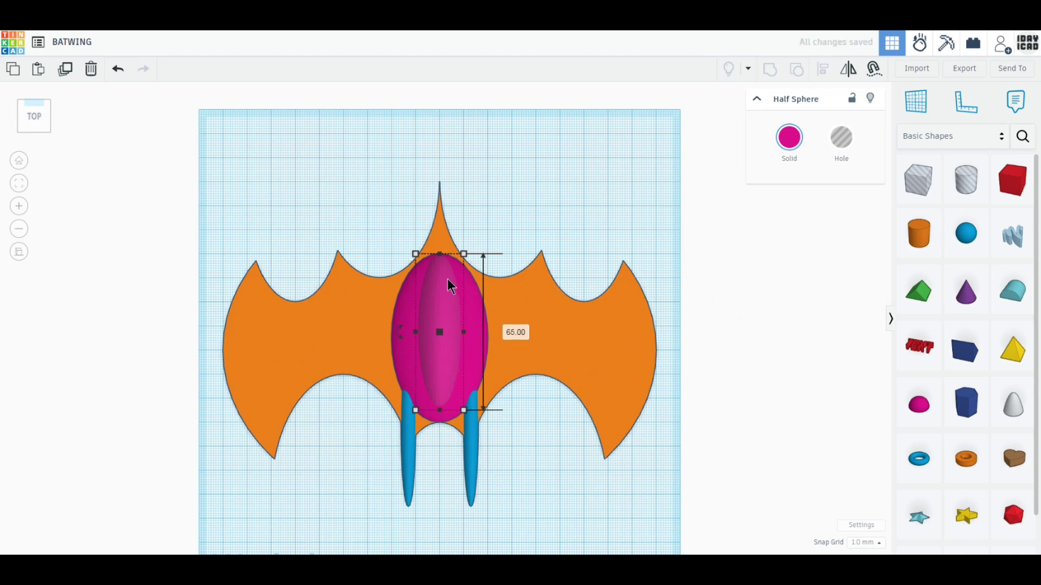
drag(442, 253, 440, 241)
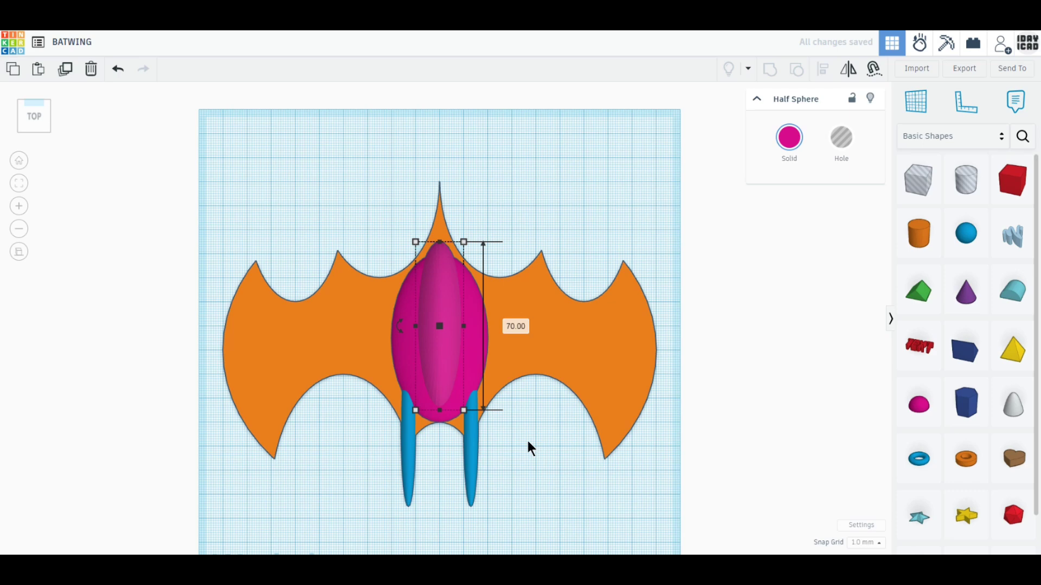
click(540, 458)
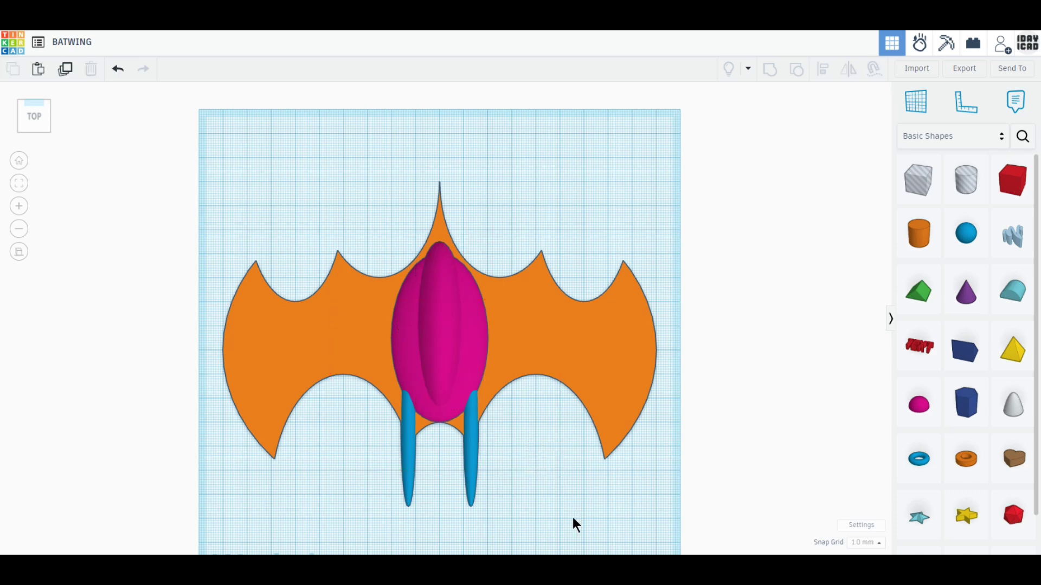
Place a 20 mm box hole over the bat plate's nose tip and group the two to cut the tip off
middle_drag(573, 519, 546, 473)
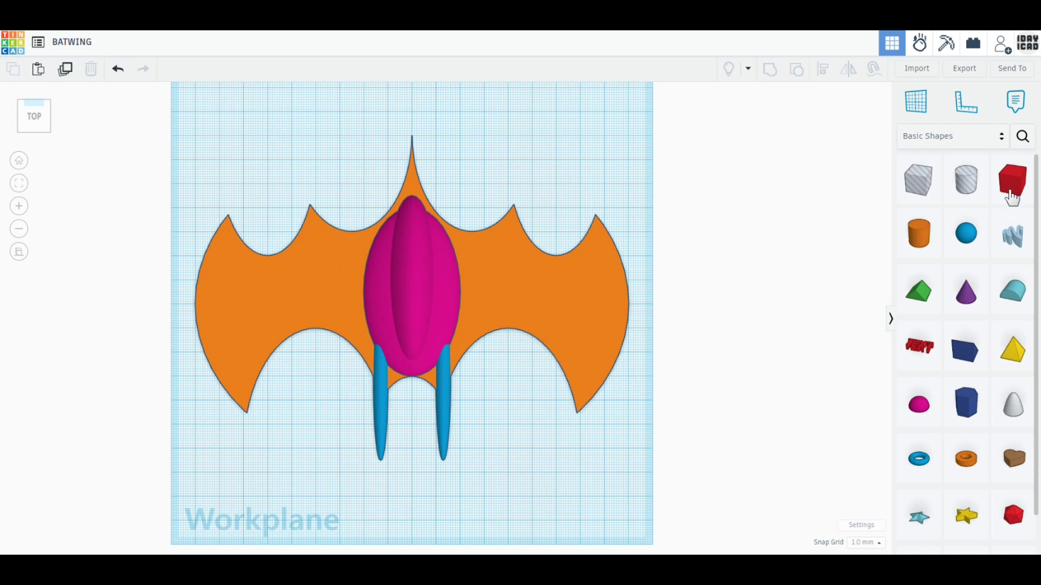
drag(1011, 187, 412, 136)
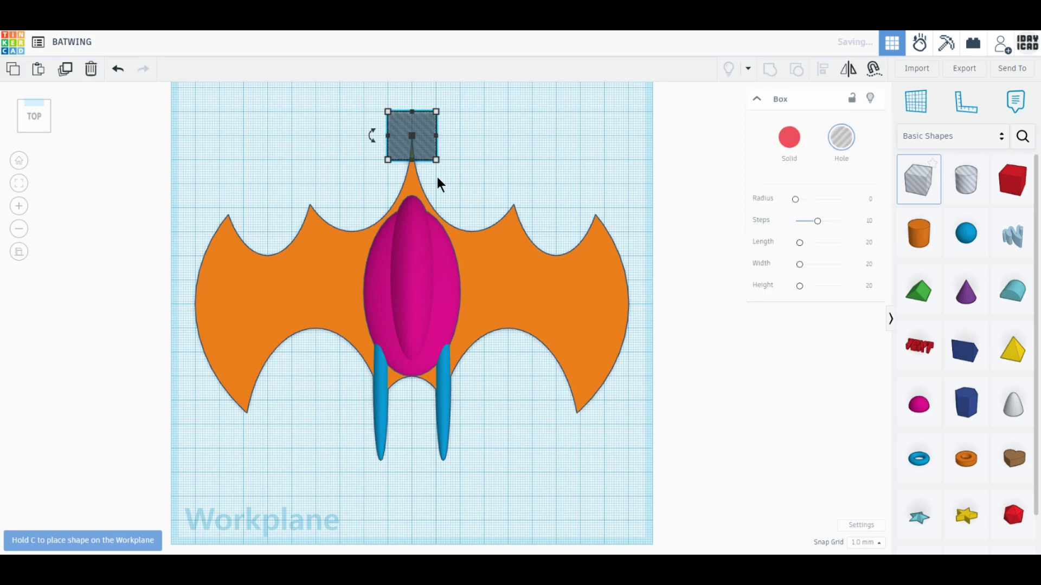
key(ctrl+a)
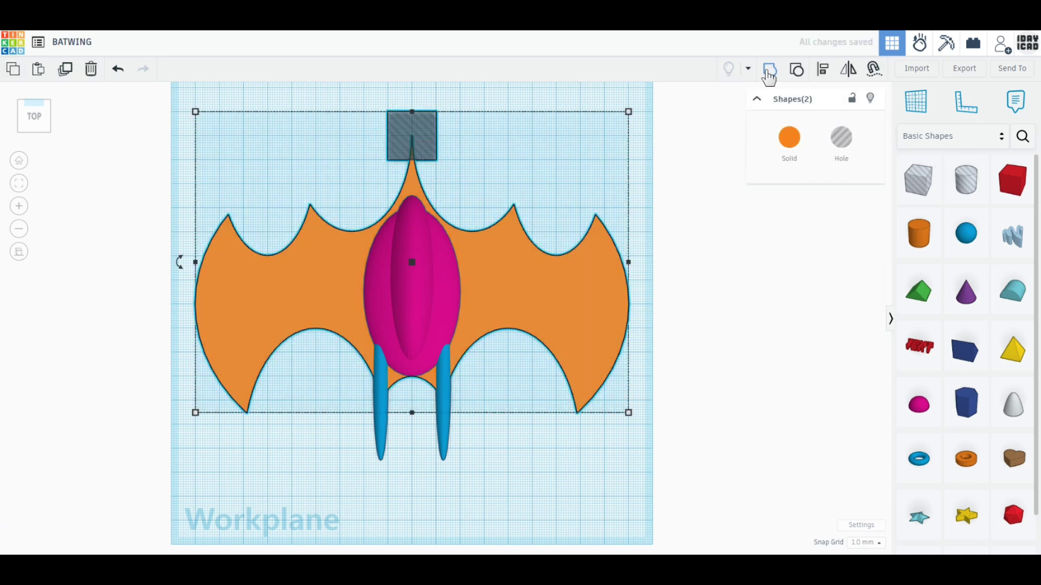
click(769, 71)
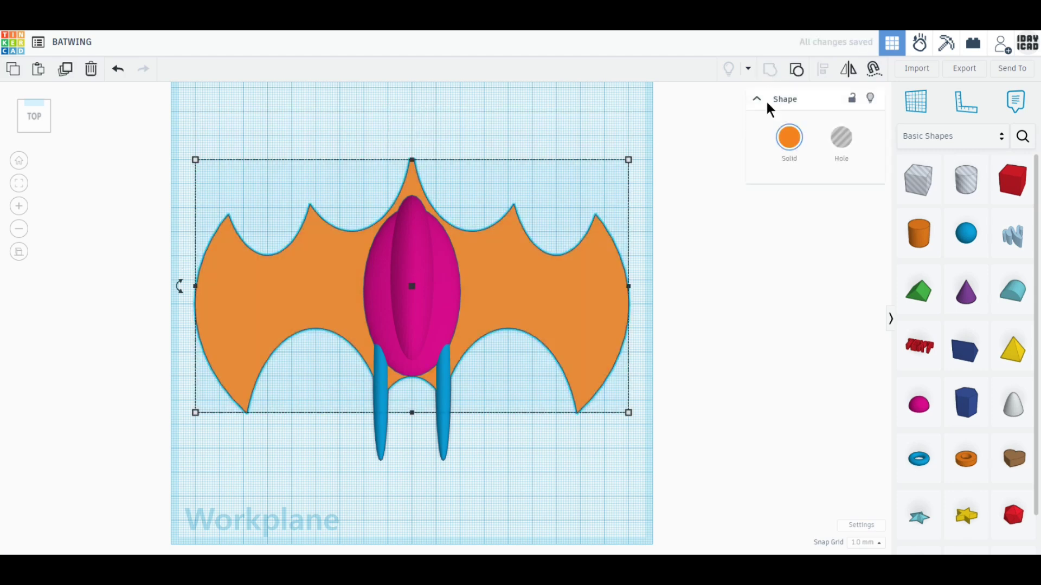
click(750, 271)
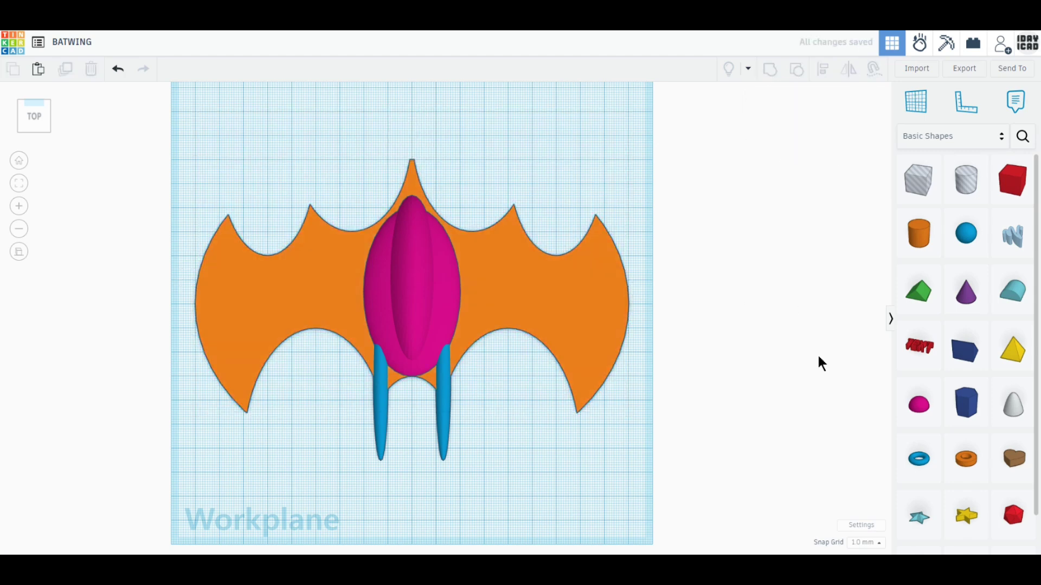
Add a wedge beside the bat plate's wing and mirror it front to back
drag(960, 350, 744, 434)
right_drag(723, 472, 721, 425)
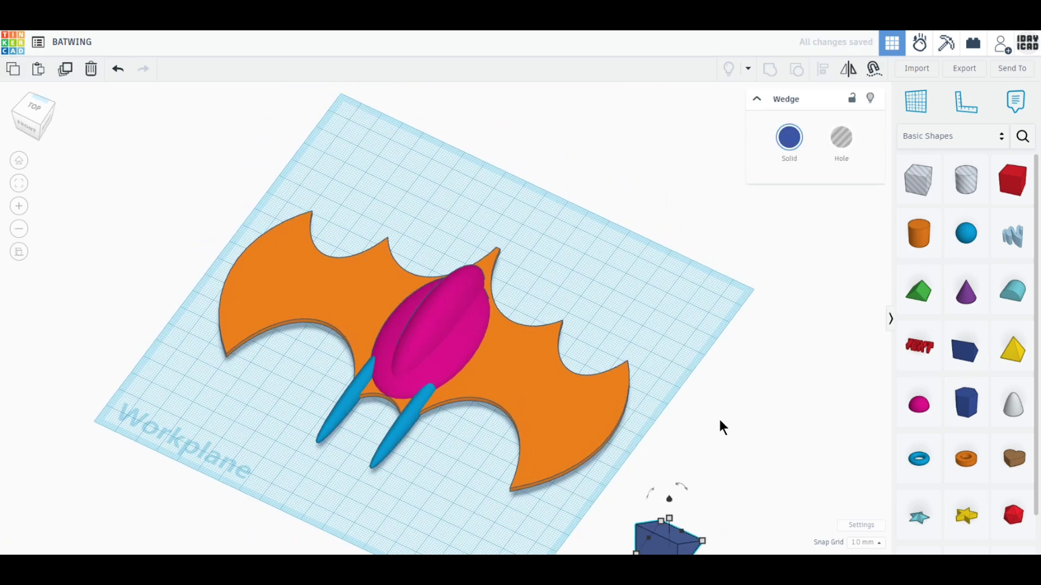
middle_drag(723, 429, 639, 283)
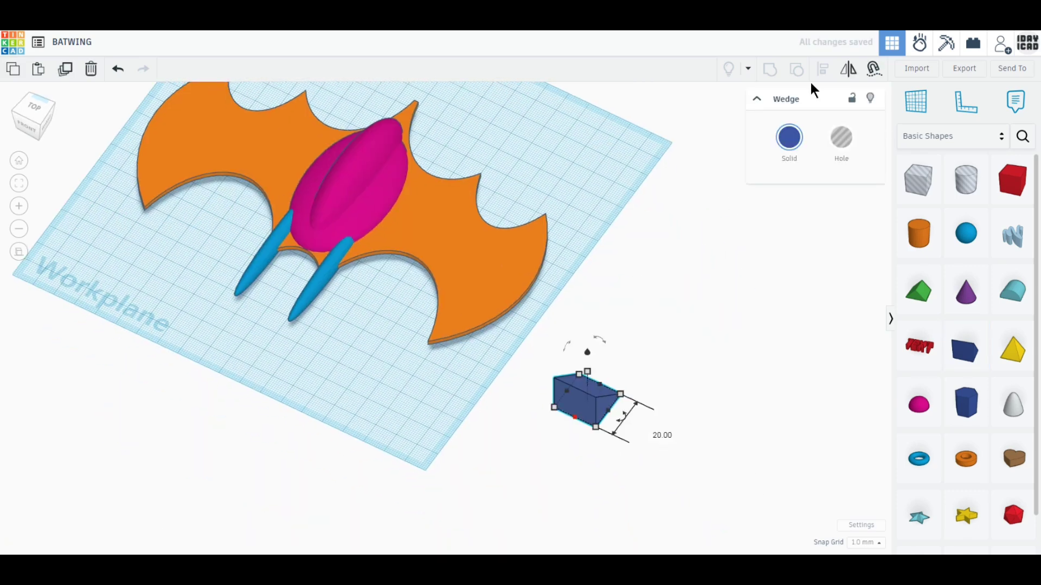
click(848, 71)
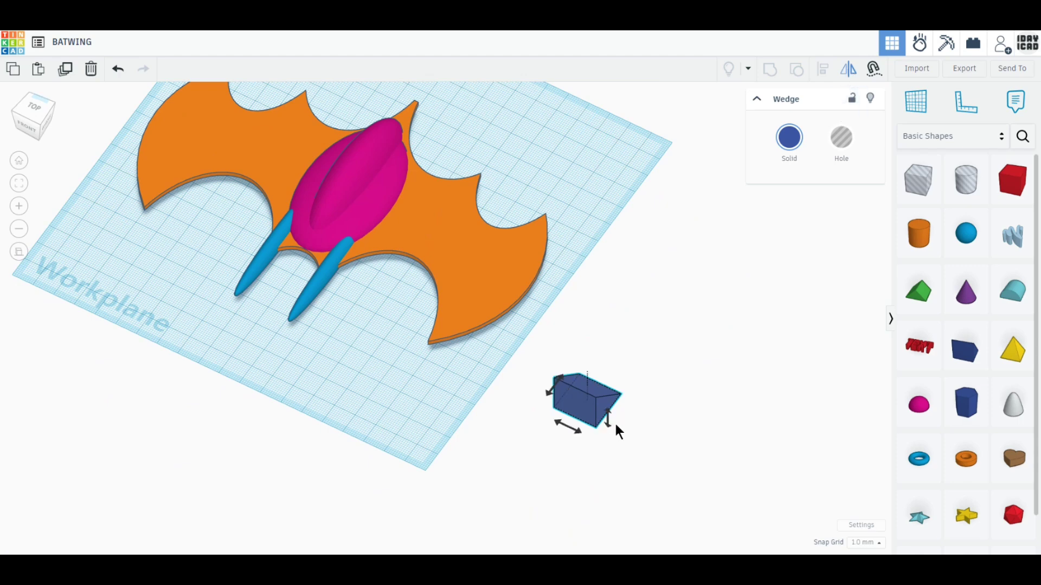
click(548, 396)
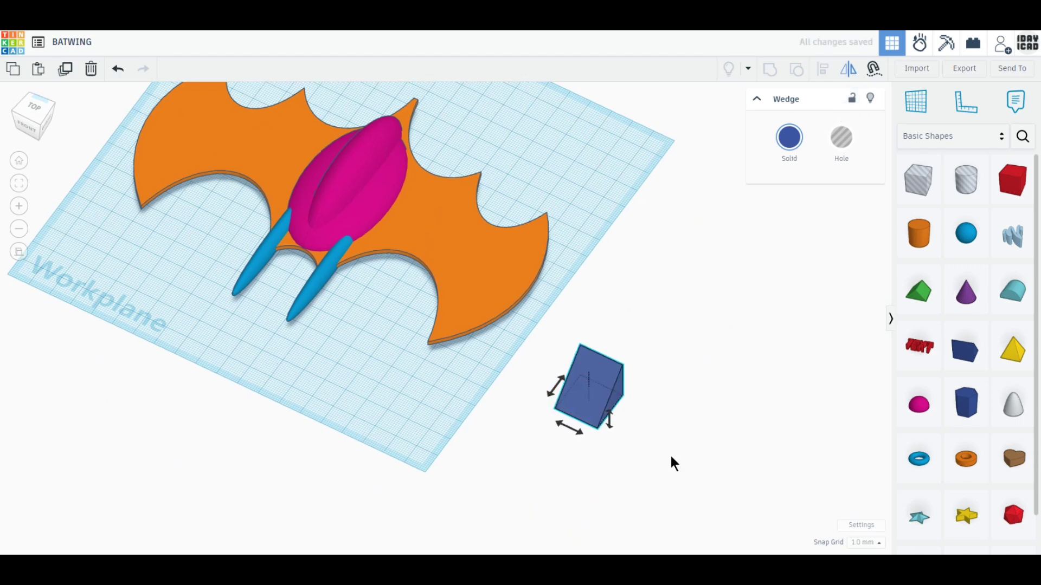
Duplicate the wedge, resize the copy to 10 mm deep against the first wedge's vertical face and mirror it vertically
scroll(672, 460, up, 4)
middle_drag(782, 482, 555, 348)
right_drag(555, 348, 390, 315)
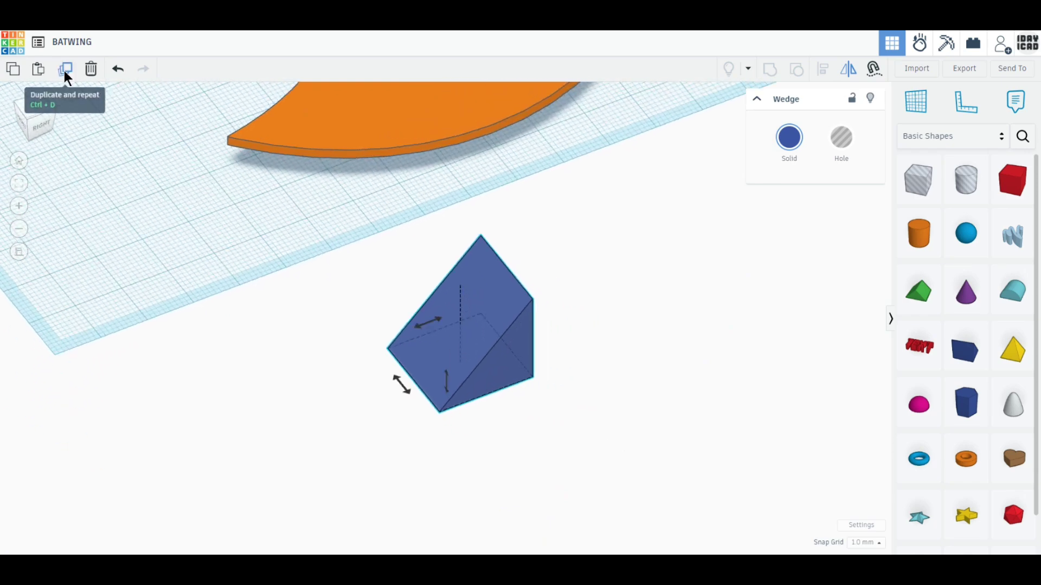
click(65, 73)
drag(415, 379, 556, 330)
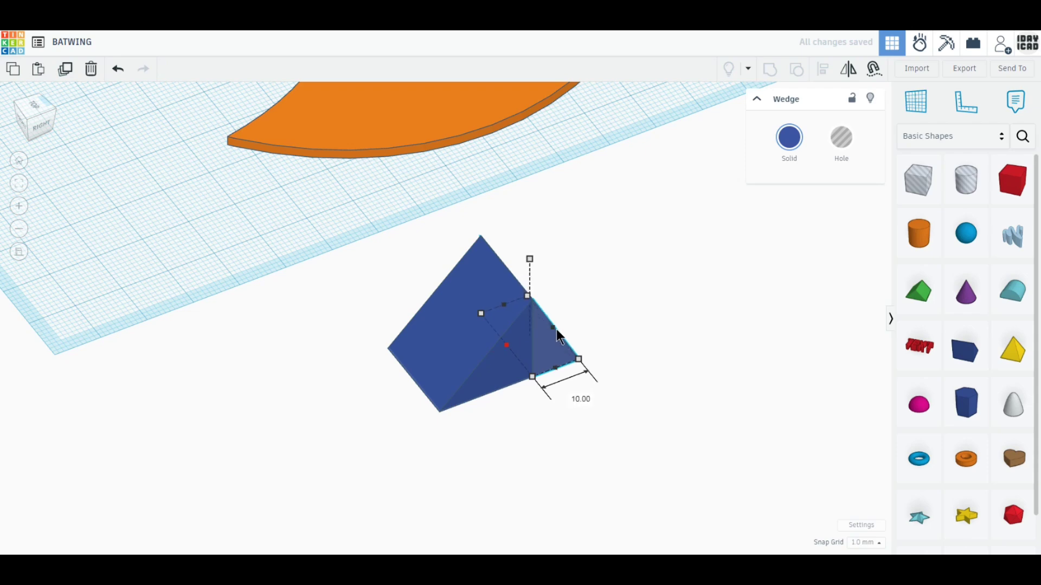
click(847, 75)
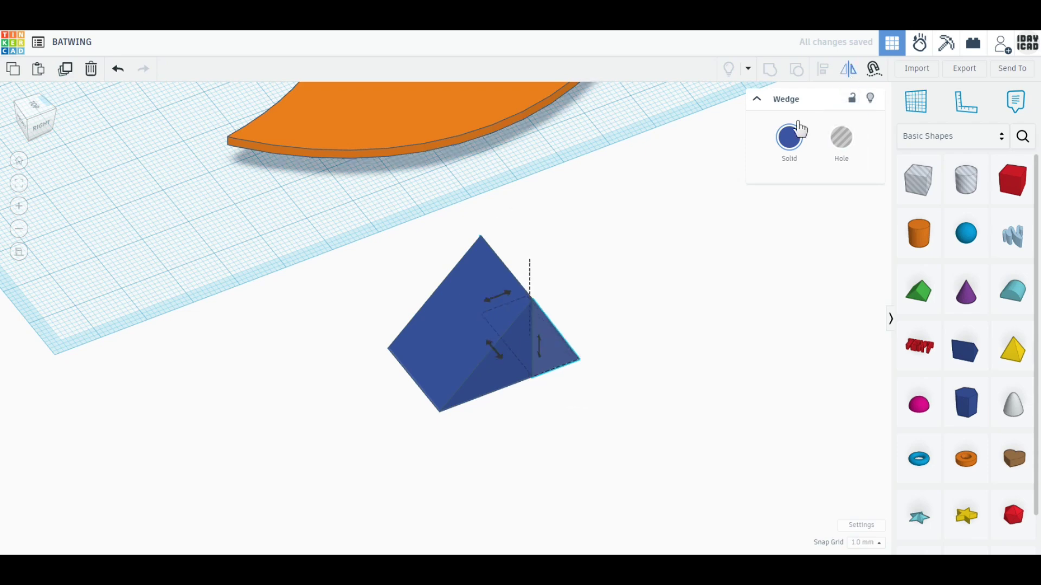
click(540, 352)
Try to group the two wedges into one shape
key(ctrl+a)
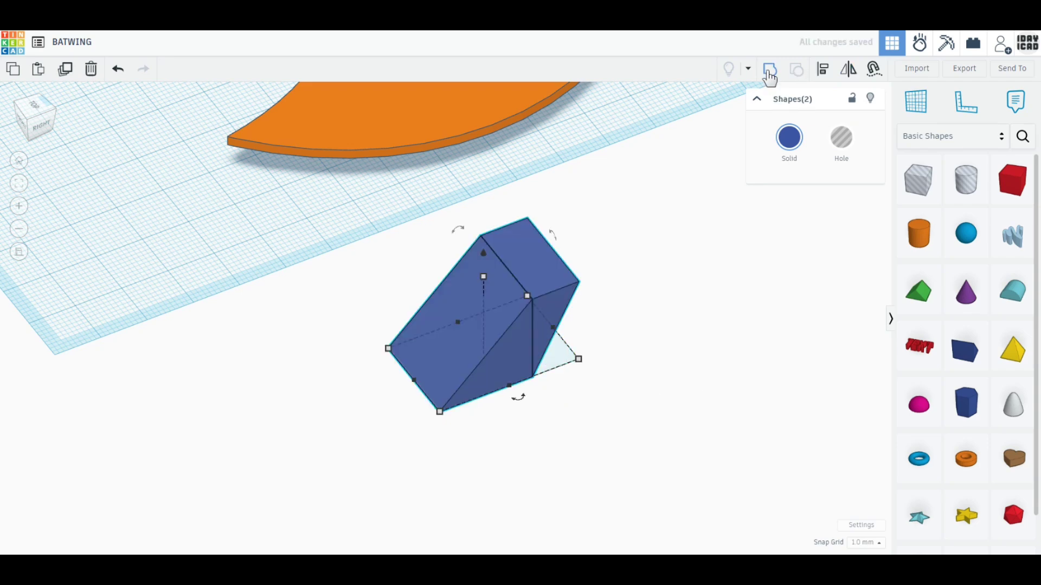
click(769, 73)
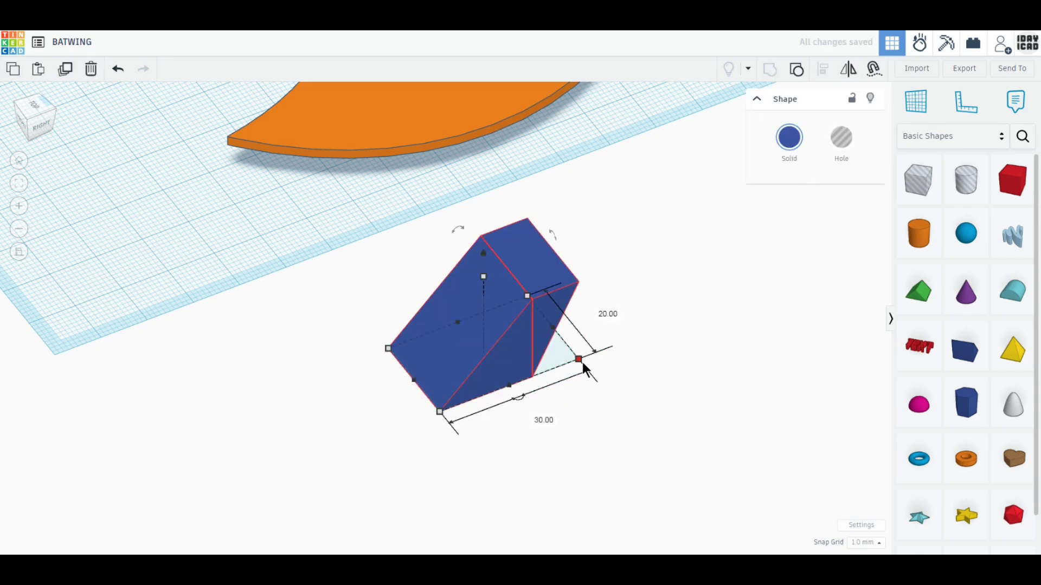
click(650, 379)
click(499, 362)
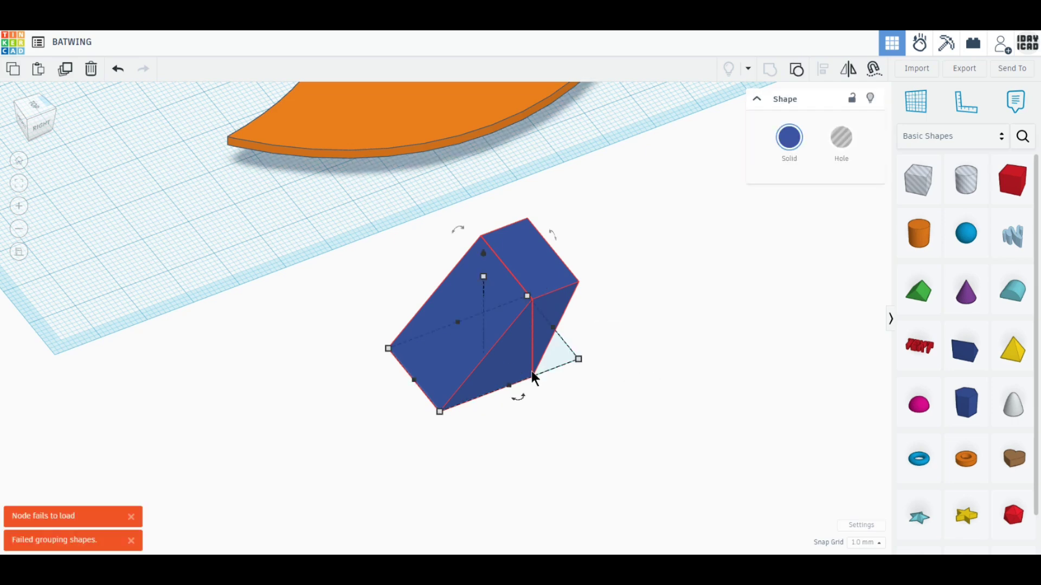
click(620, 394)
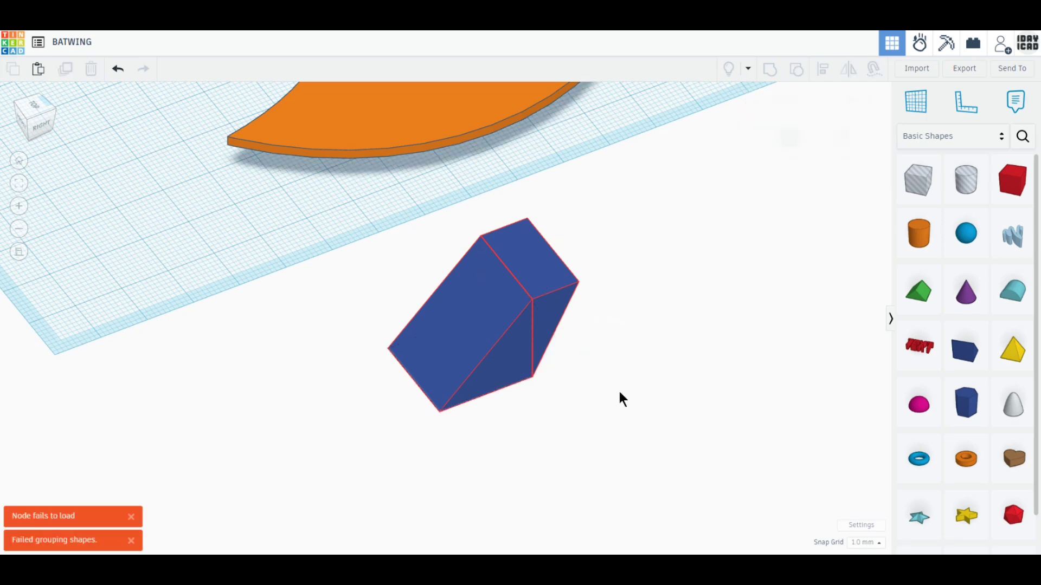
click(132, 541)
click(131, 540)
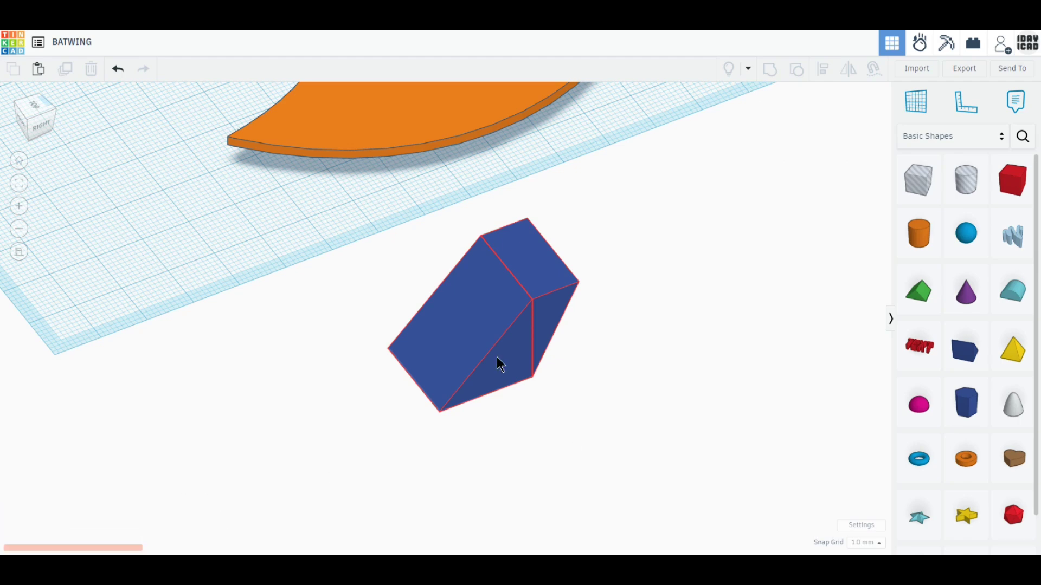
Ungroup the two wedges and group them again
click(549, 318)
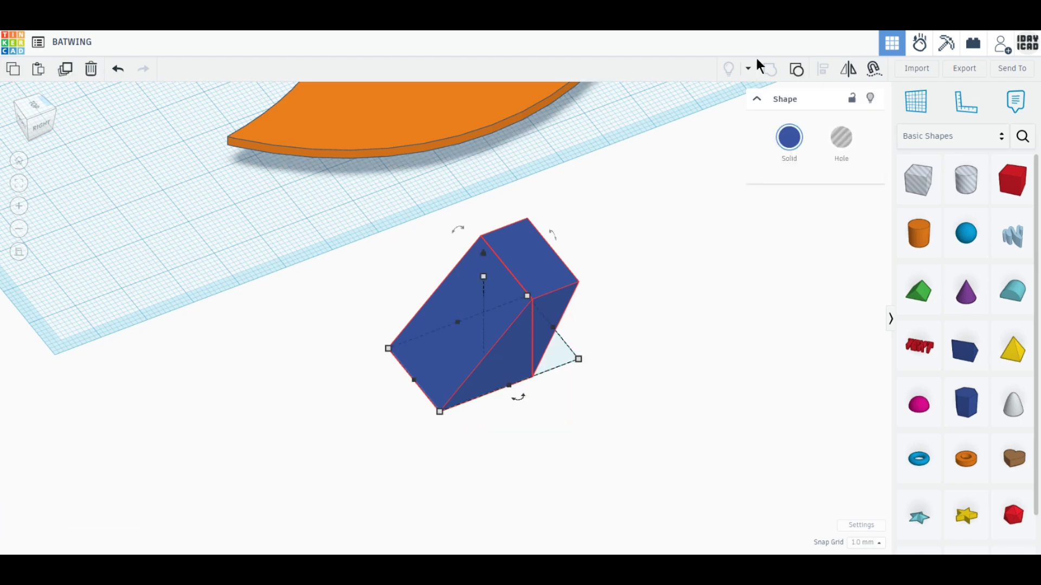
click(795, 73)
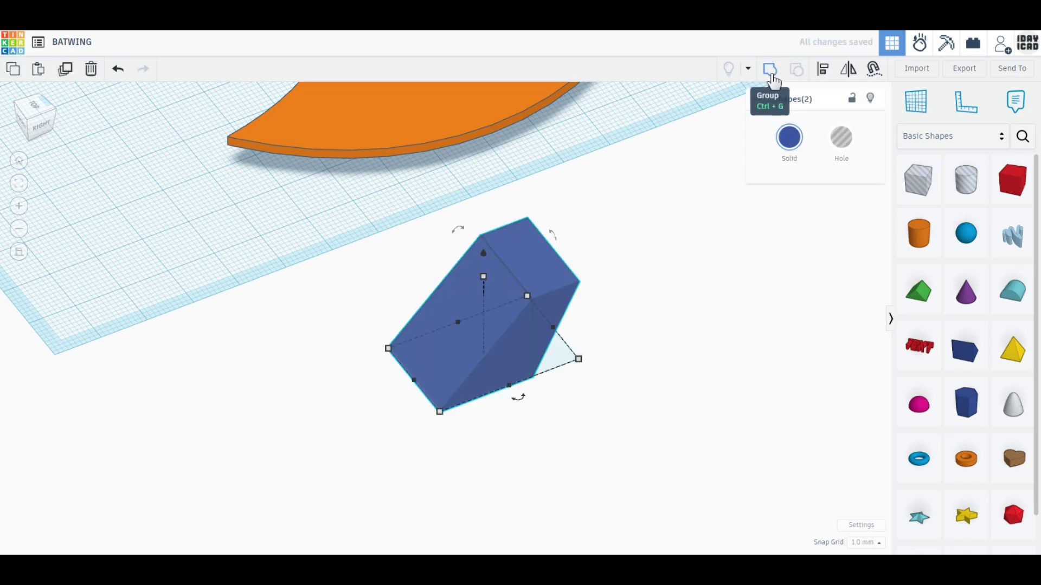
click(771, 70)
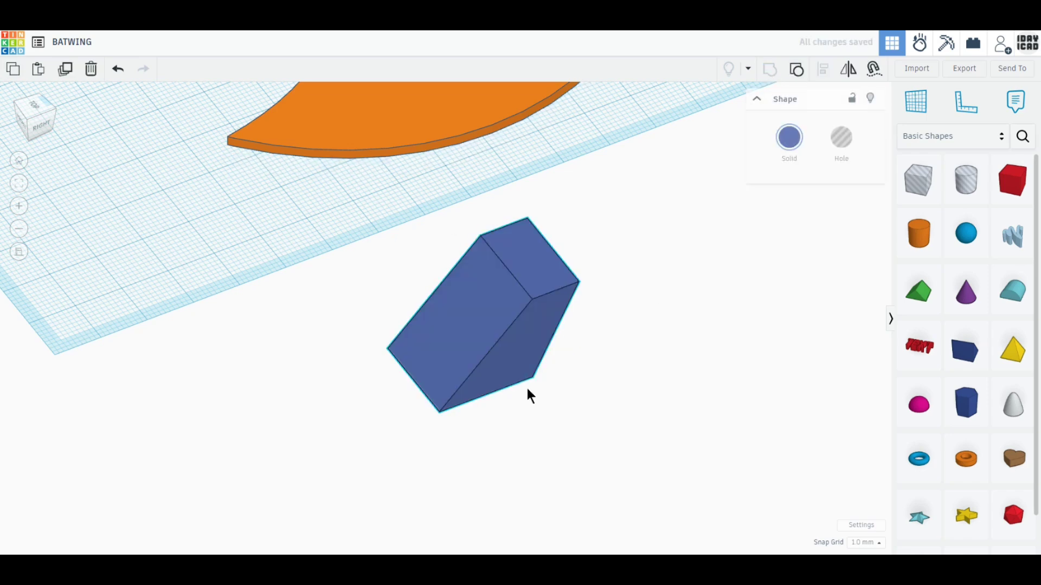
Resize the grouped wedges into a fin 2 mm thick, 40 mm long and 40 mm high
click(598, 310)
text(20.00)
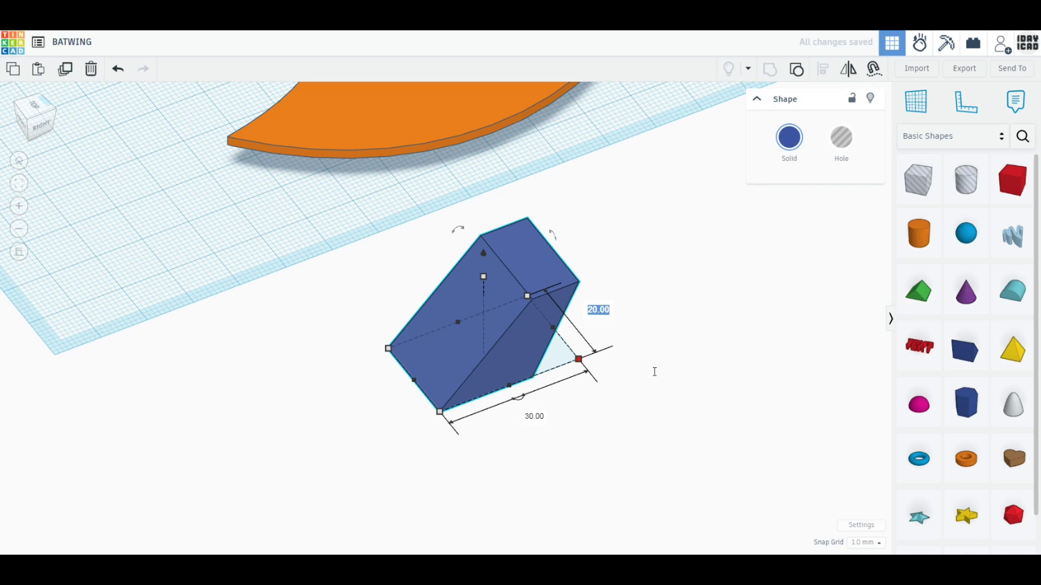
key(Return)
click(488, 359)
text(40)
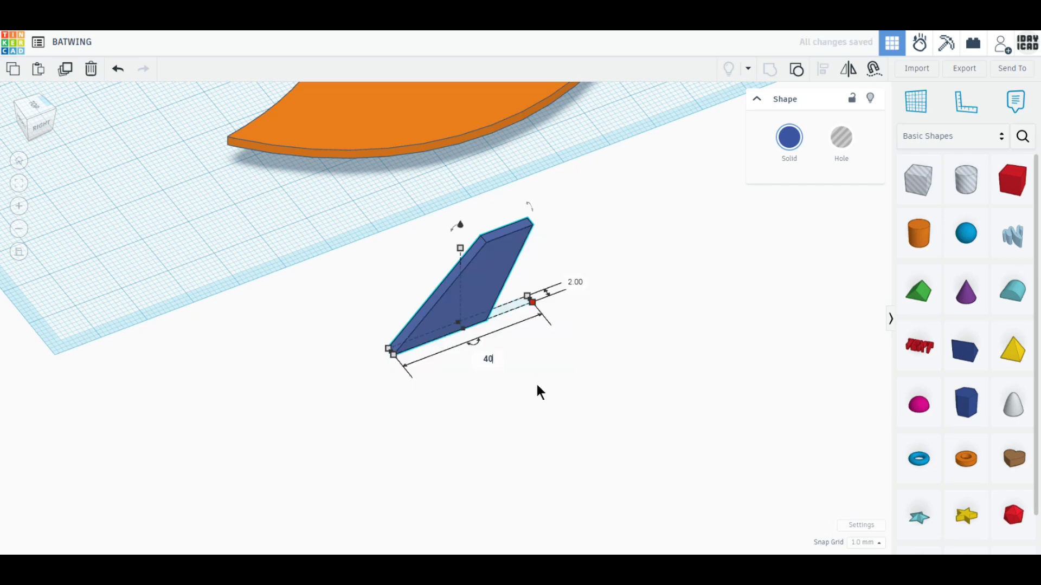
key(Return)
mouse_move(484, 241)
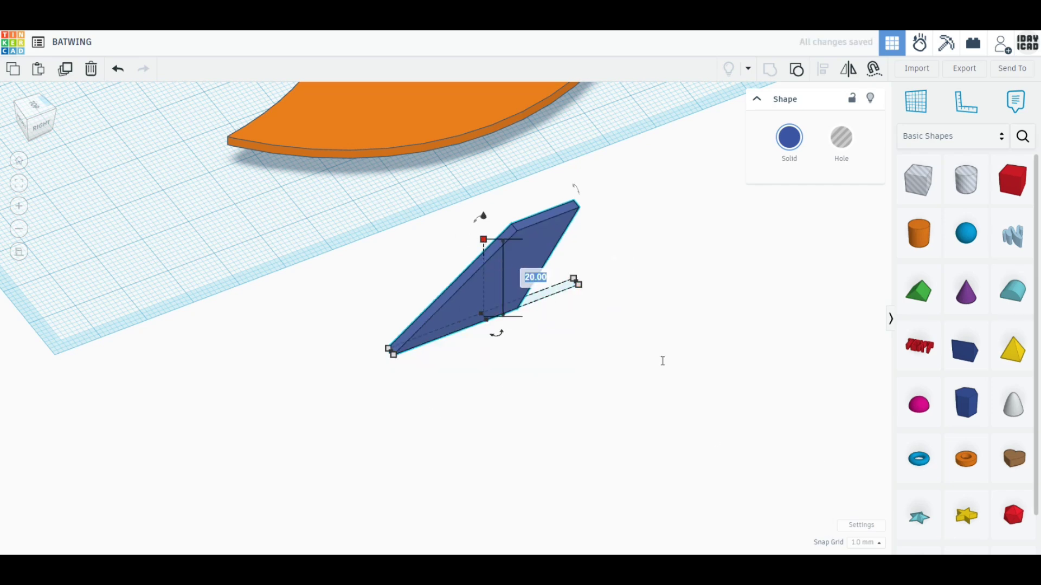
text(40)
key(Return)
Tilt the fin sideways until its footprint is about 17 mm wide
scroll(534, 435, down, 2)
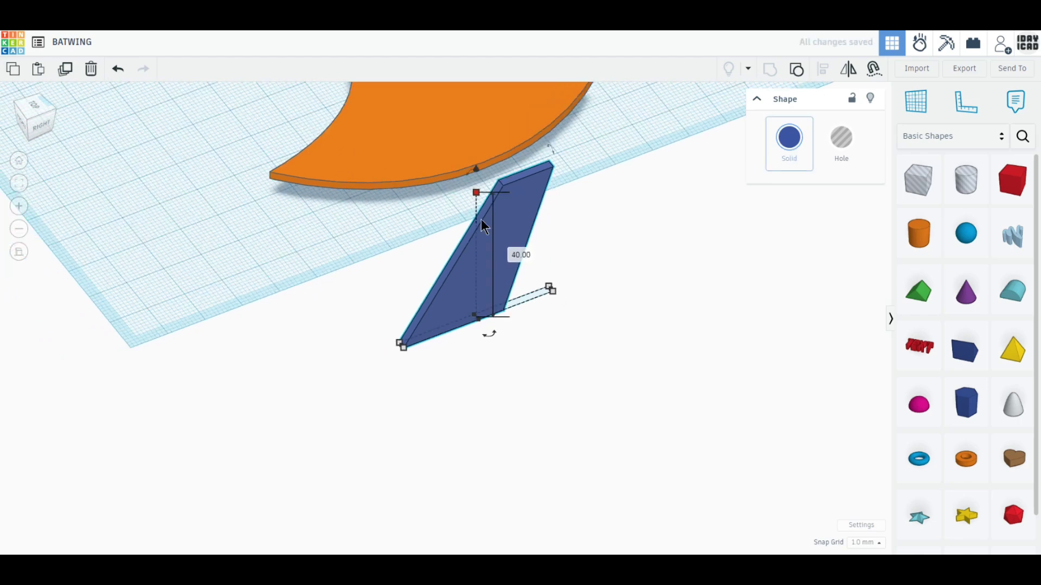
middle_drag(210, 287, 340, 401)
drag(682, 263, 702, 425)
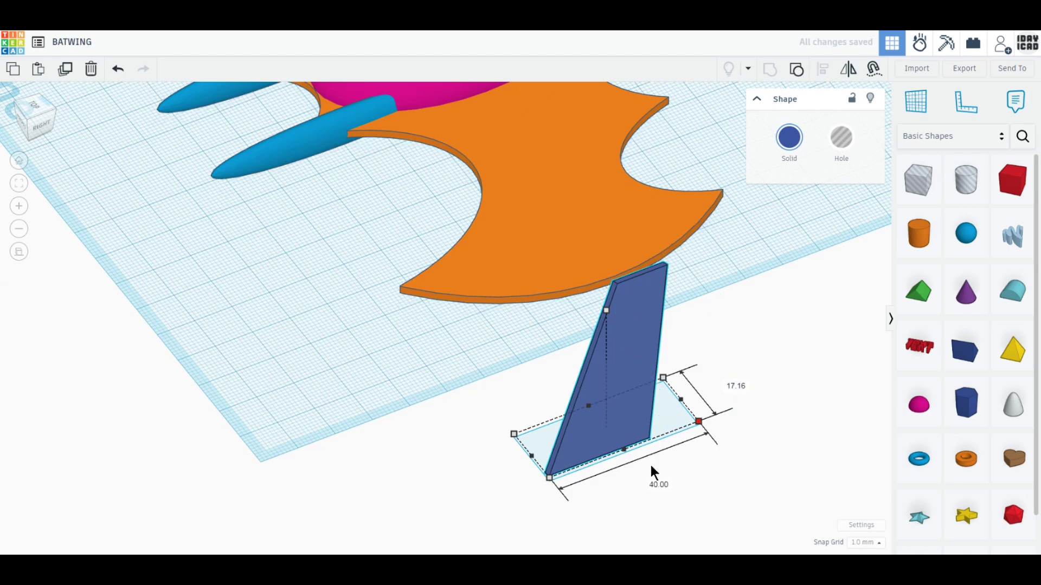
Set the tilted fin's footprint width to 17 mm and move the fin onto the left flank of the magenta body
key(Tab)
text(17)
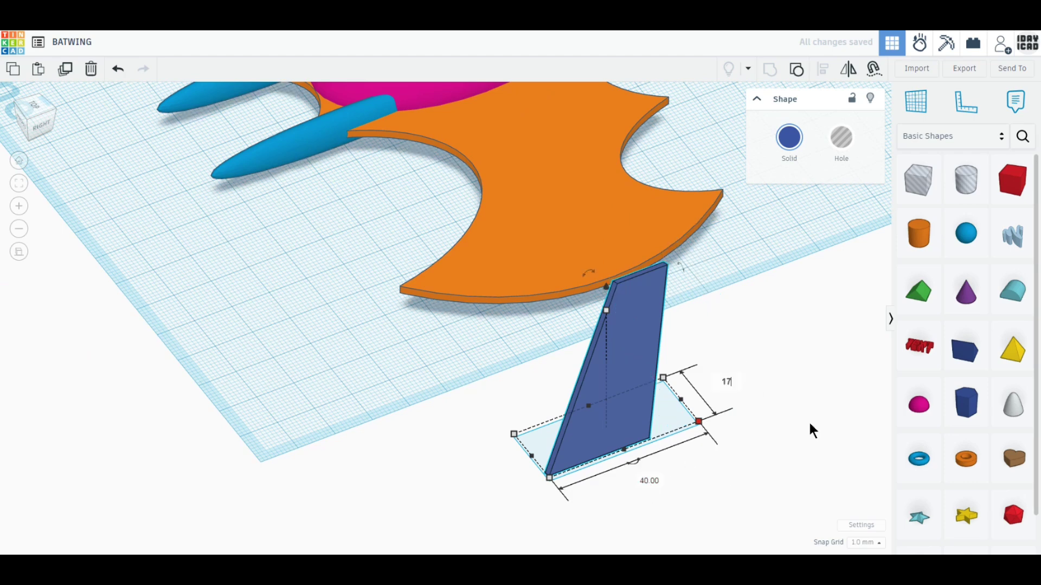
key(Return)
click(606, 312)
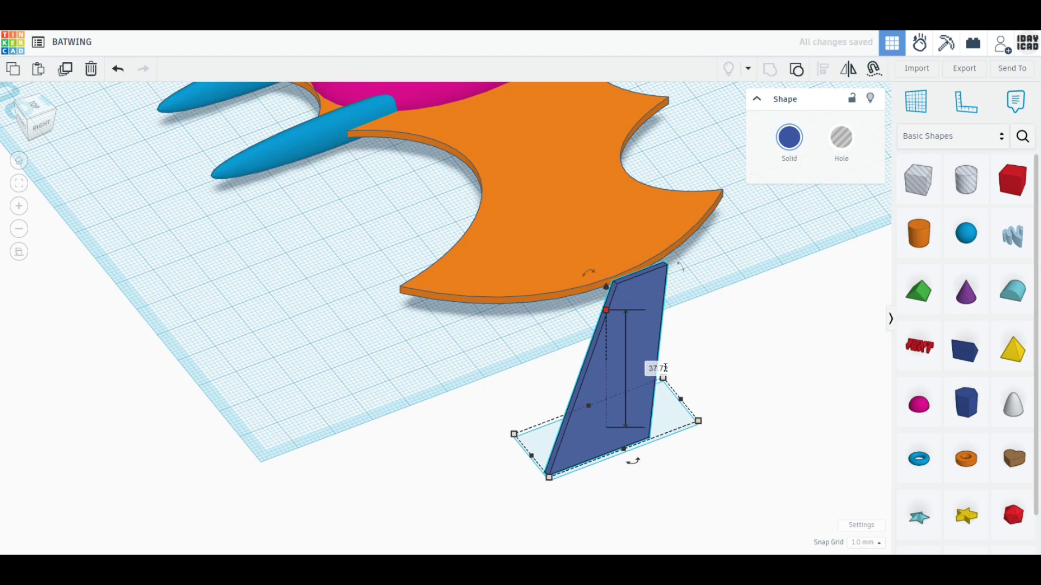
click(24, 109)
click(35, 109)
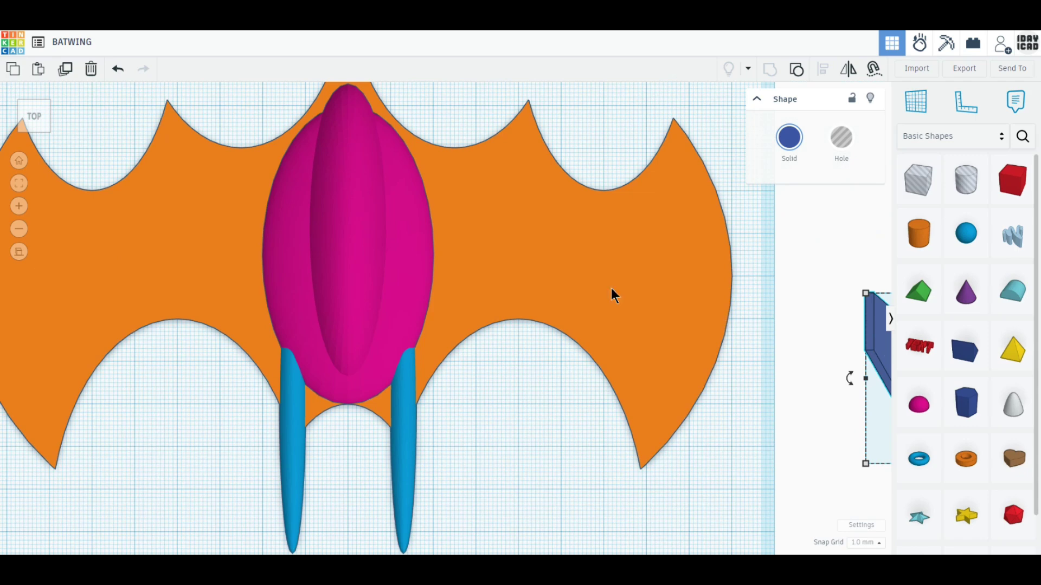
drag(612, 296, 233, 151)
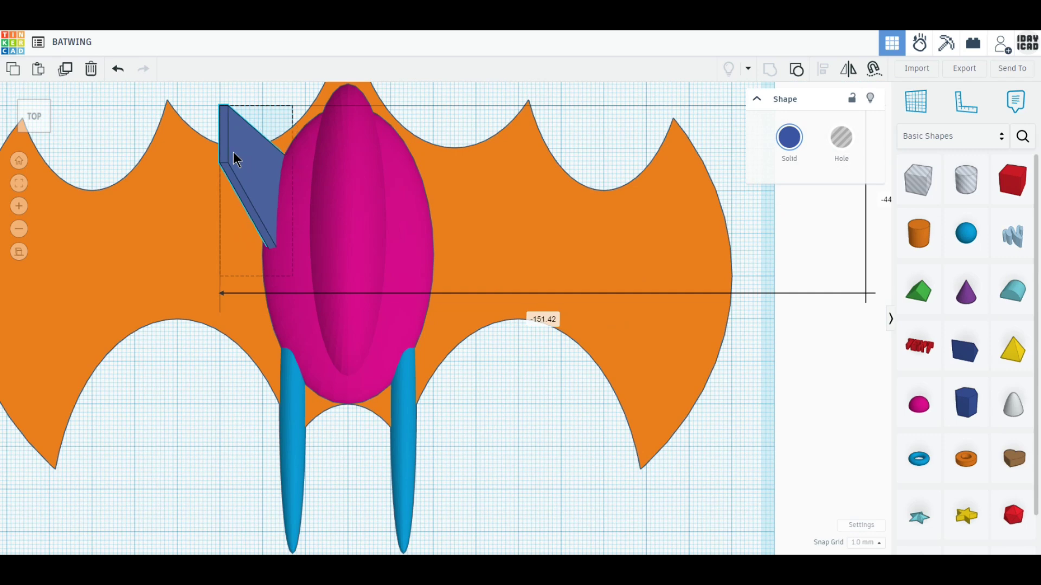
Duplicate the fin, mirror the copy sideways and move it 43 mm across to the opposite flank of the body
click(65, 69)
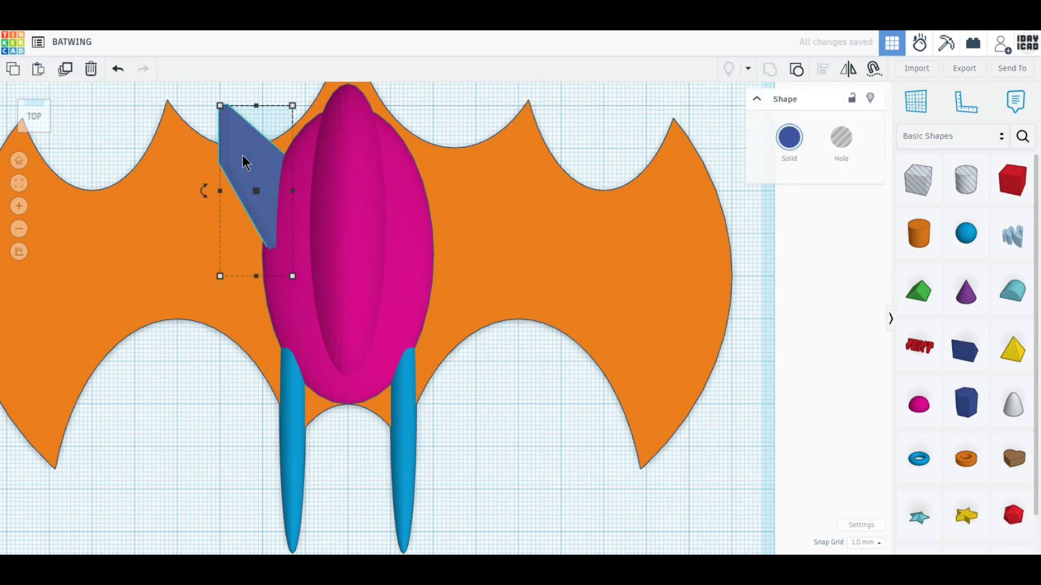
click(848, 69)
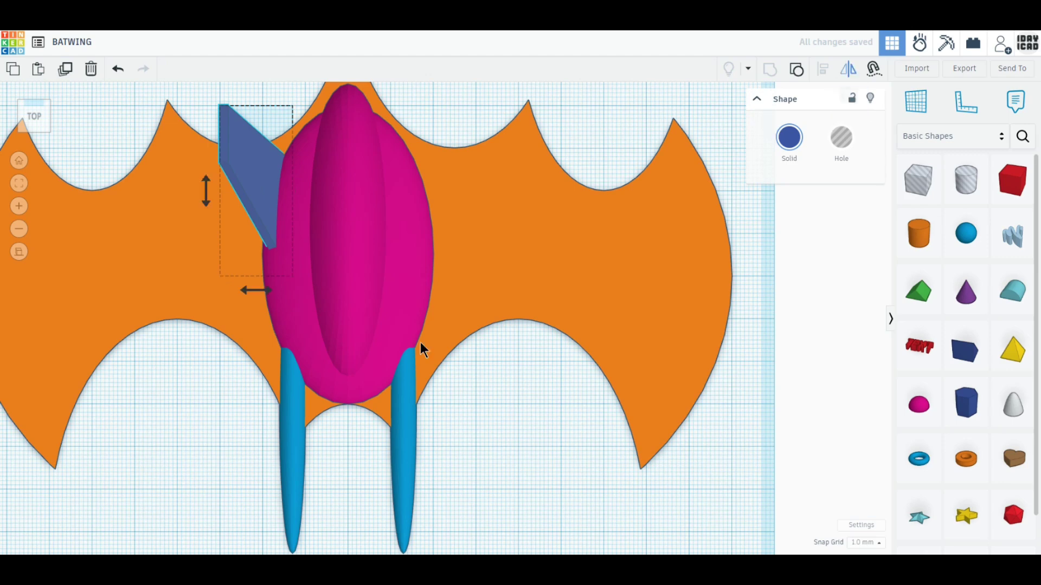
click(256, 291)
drag(286, 105, 461, 120)
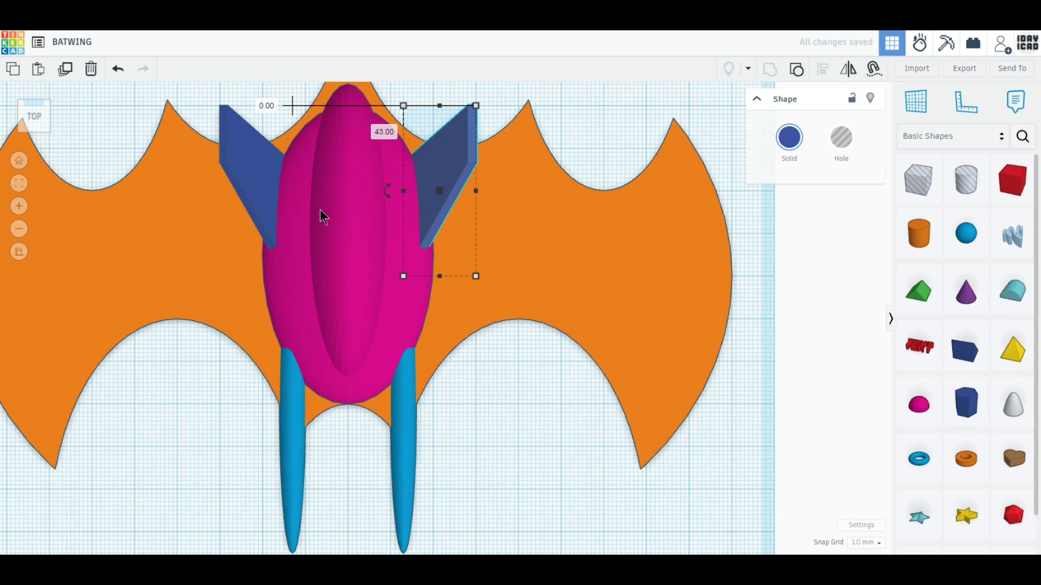
Shift both fins together 5 mm along the body towards the blue stretched spheres
shift+click(241, 162)
drag(442, 190, 442, 214)
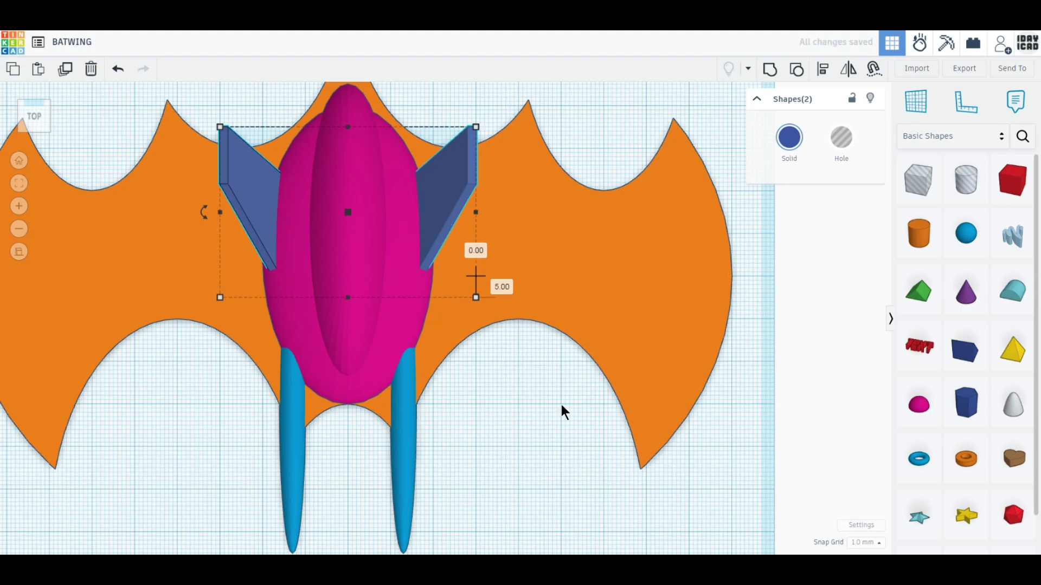
click(561, 406)
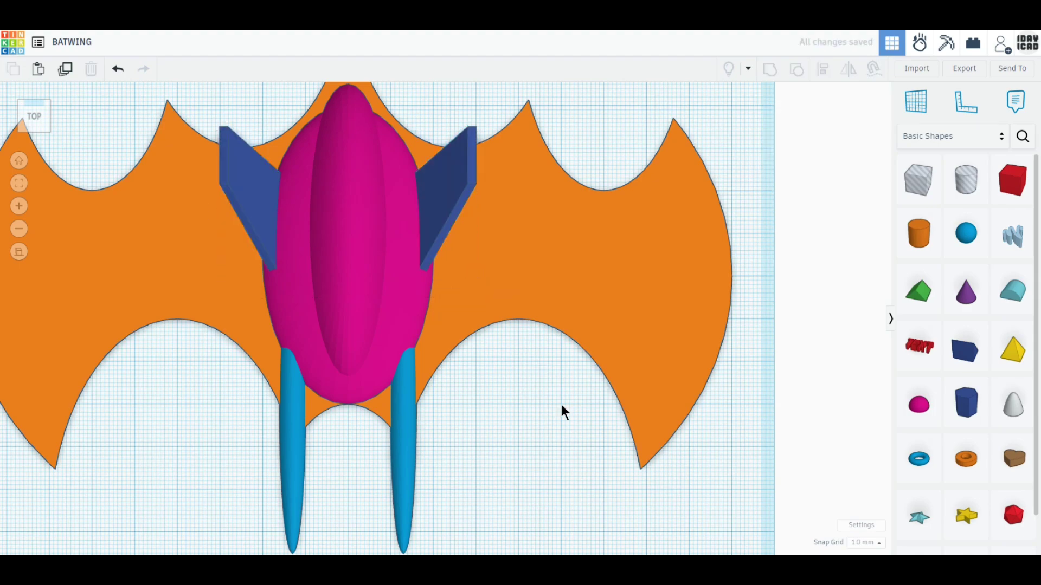
Shorten both fins together to a height of 30 mm and seat them slightly higher on the body
key(f)
right_drag(563, 419, 437, 411)
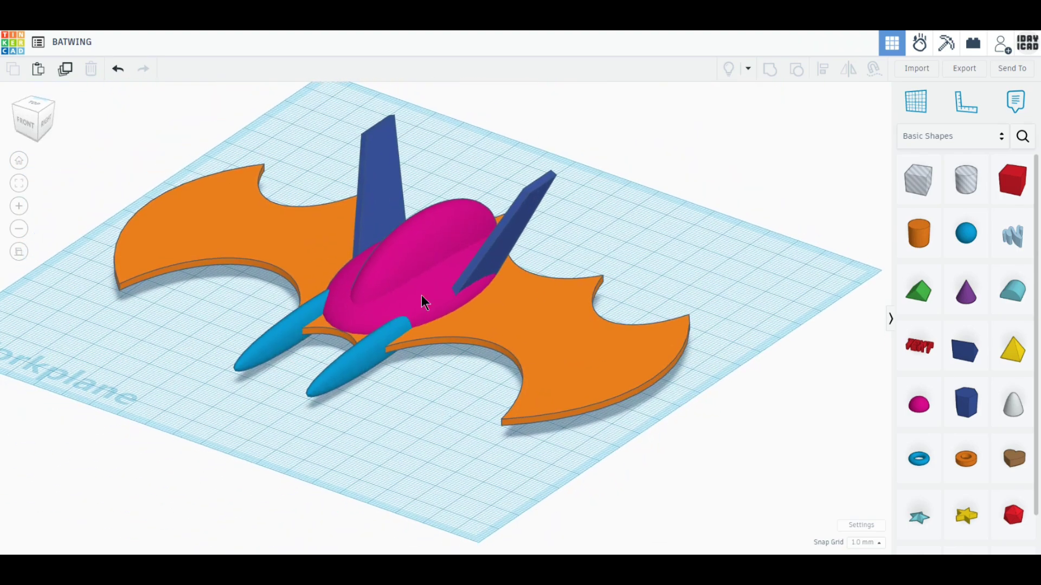
mouse_move(383, 209)
right_down()
mouse_move(432, 333)
mouse_move(437, 390)
mouse_move(383, 220)
right_up()
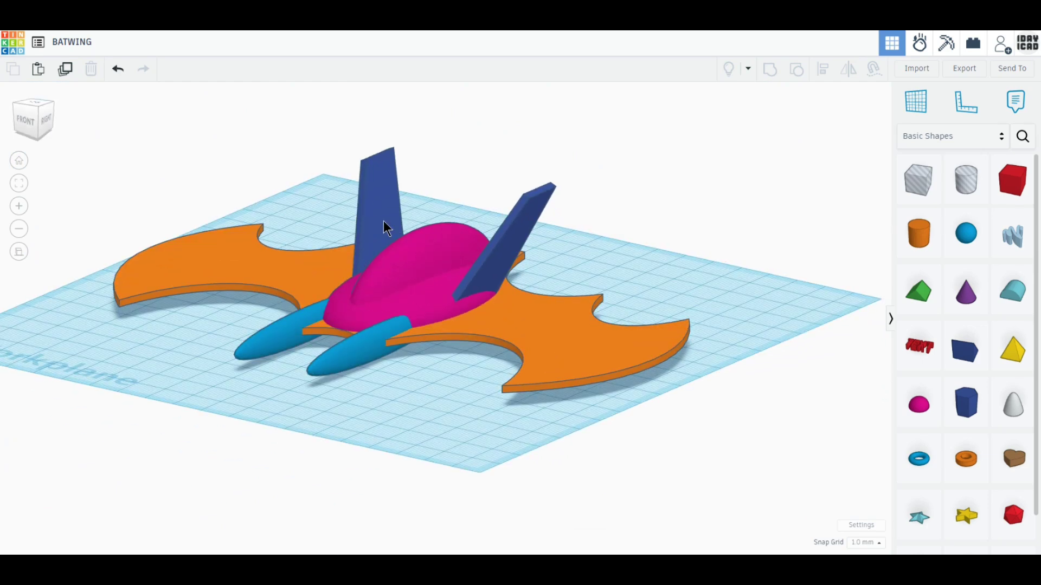
click(499, 245)
shift+click(499, 246)
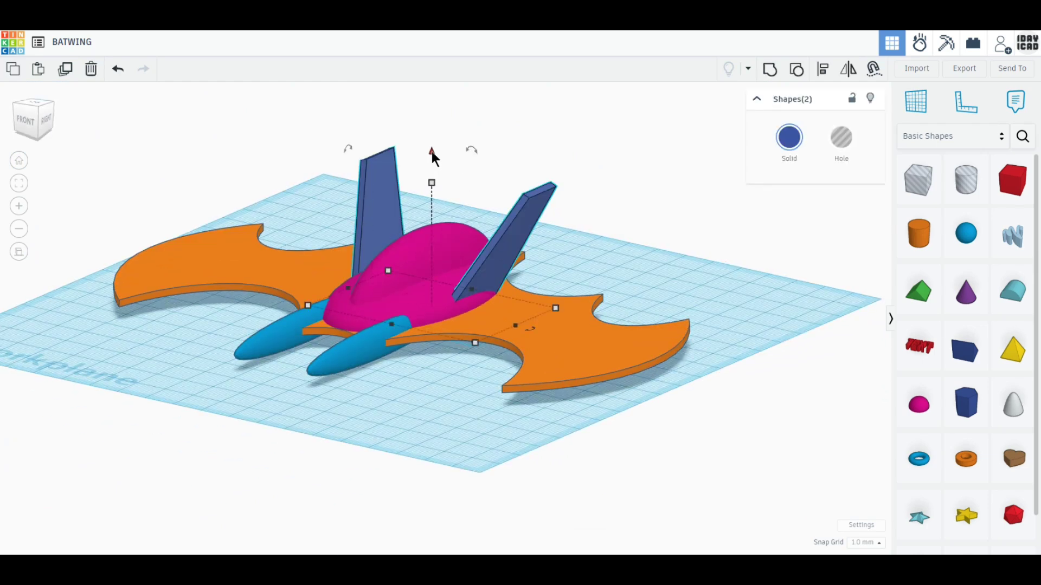
drag(431, 151, 428, 199)
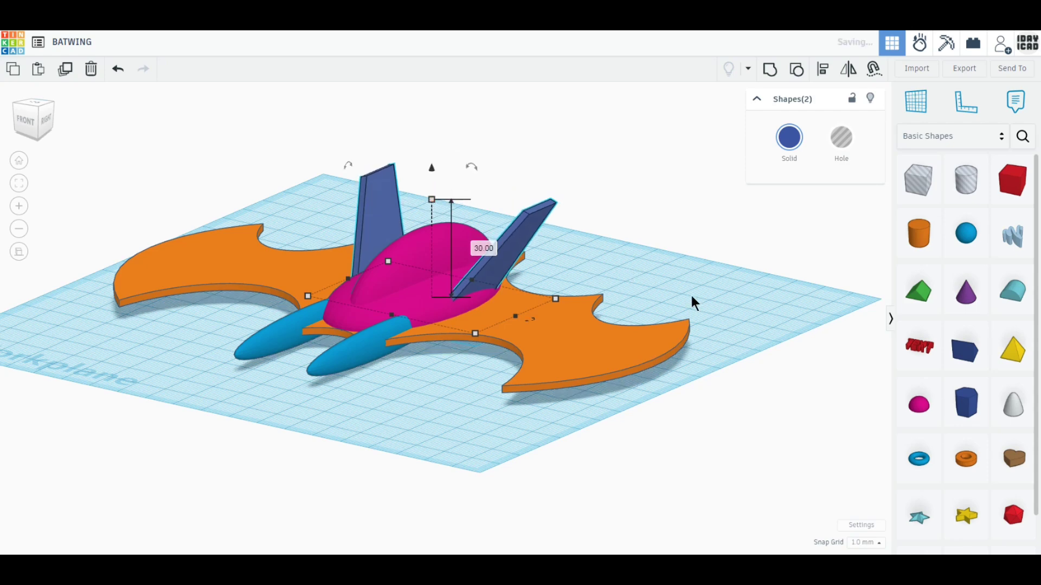
click(796, 386)
Add a half sphere beside the wing tip and size it 10 mm by 10 mm and 30 mm tall
drag(911, 413, 744, 326)
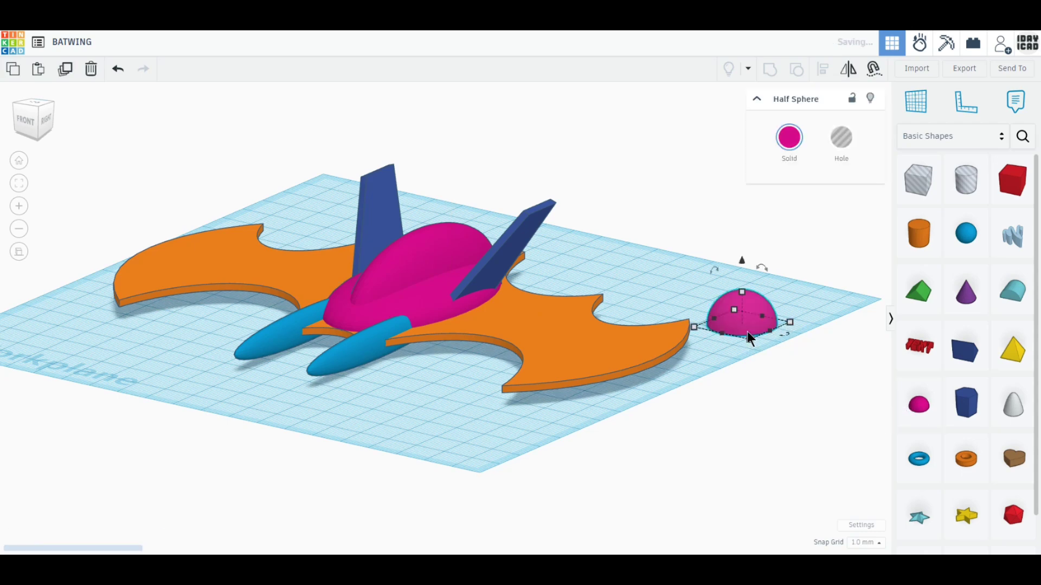
right_drag(756, 389, 771, 345)
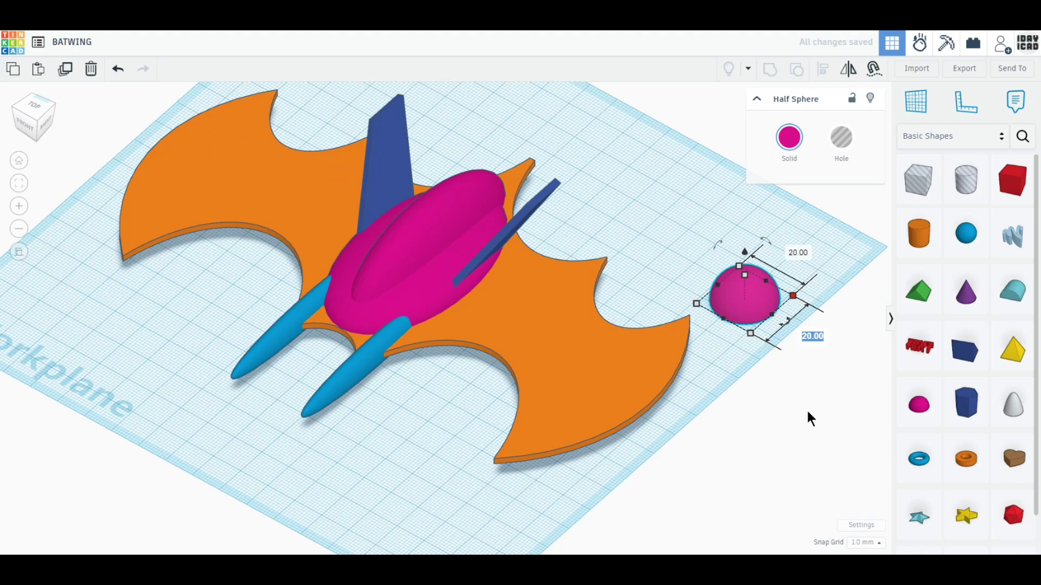
text(10)
key(Tab)
text(10)
key(Return)
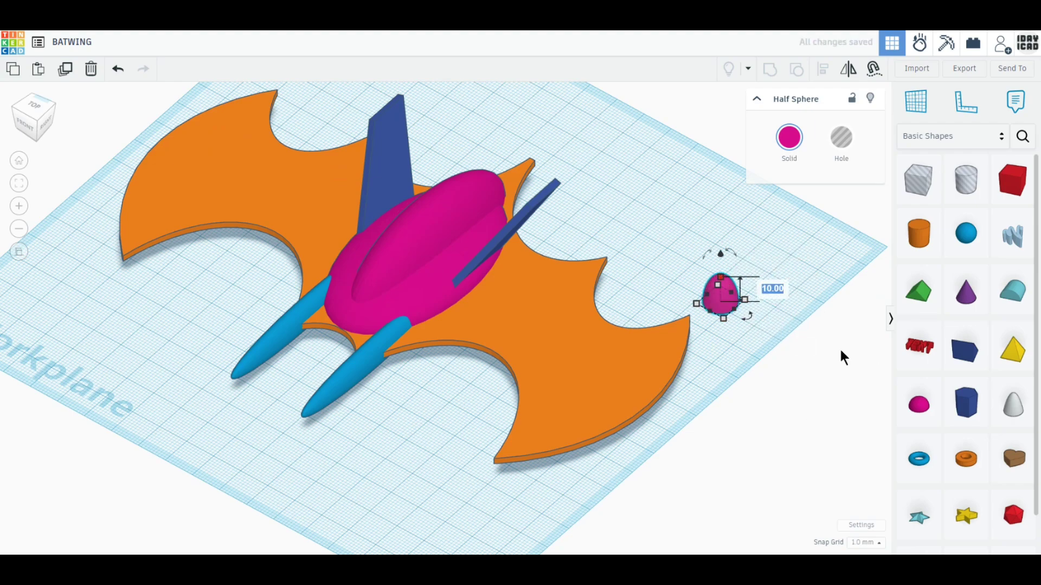
text(30)
key(Return)
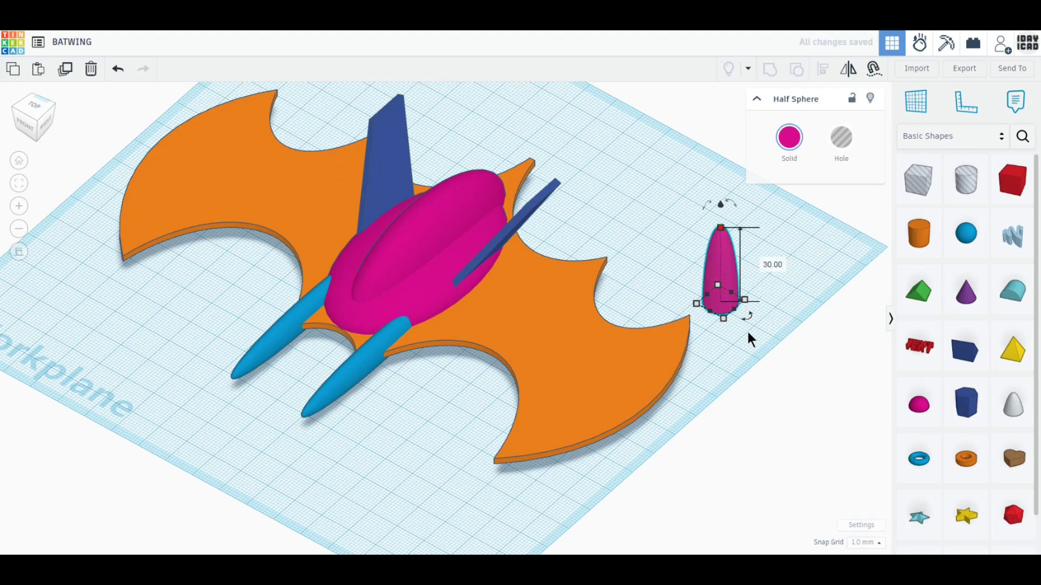
Duplicate the tall half sphere beside the original and turn the copy into a hole 6 mm by 6 mm and 28 mm tall
click(65, 71)
drag(709, 273, 768, 265)
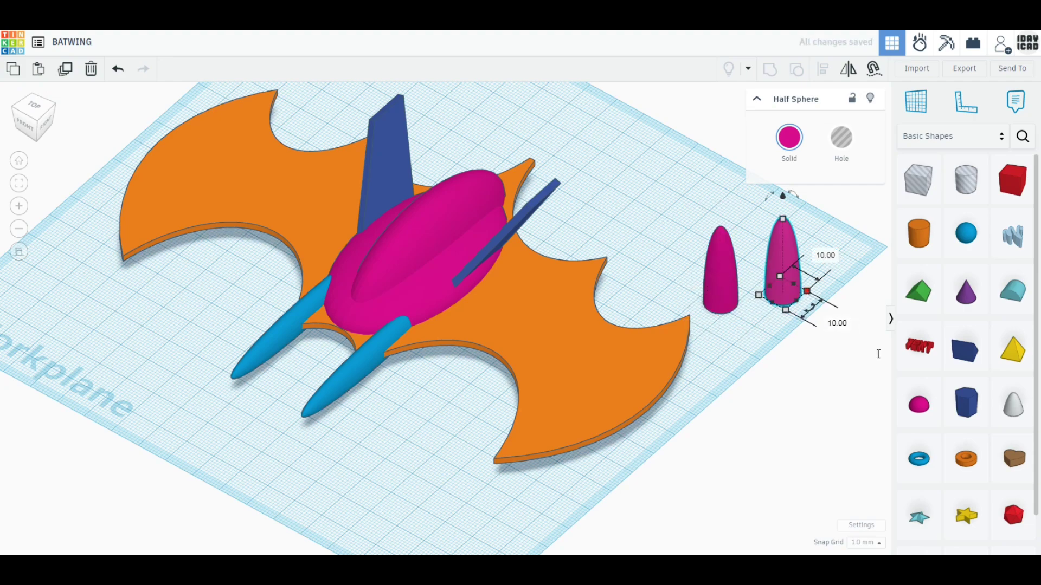
text(6)
key(Return)
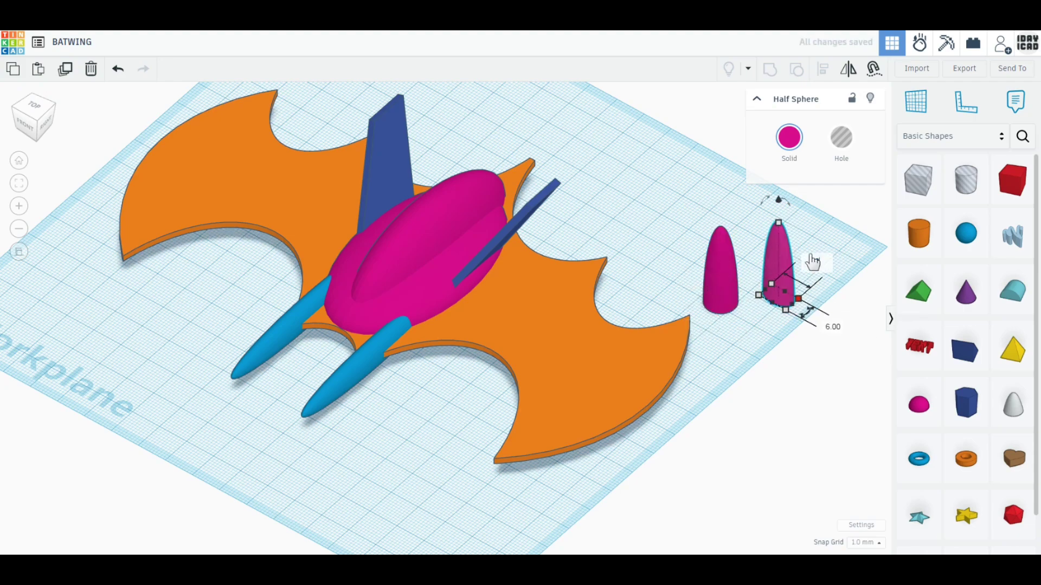
click(825, 256)
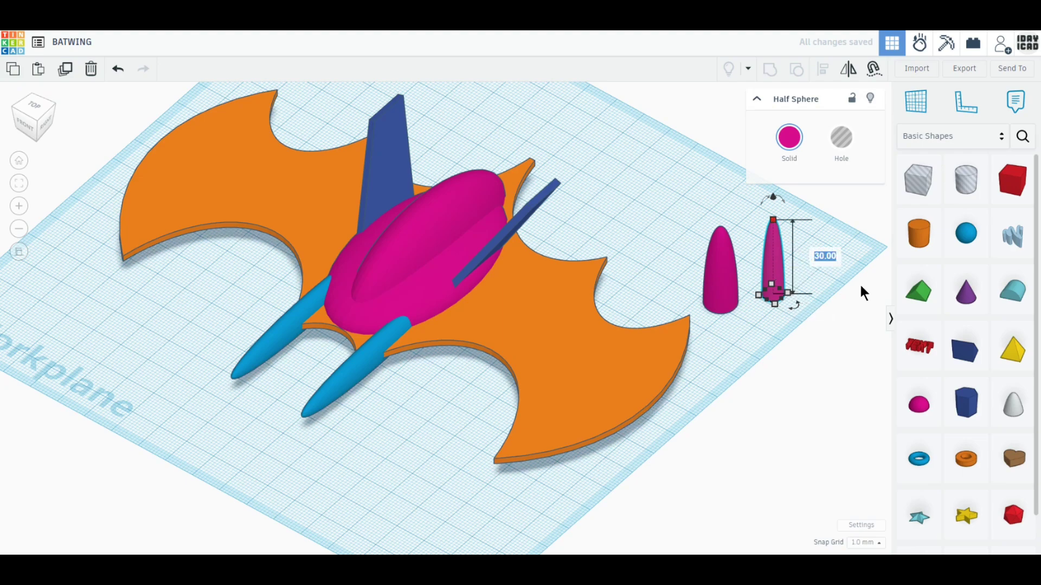
text(28)
key(Return)
click(841, 139)
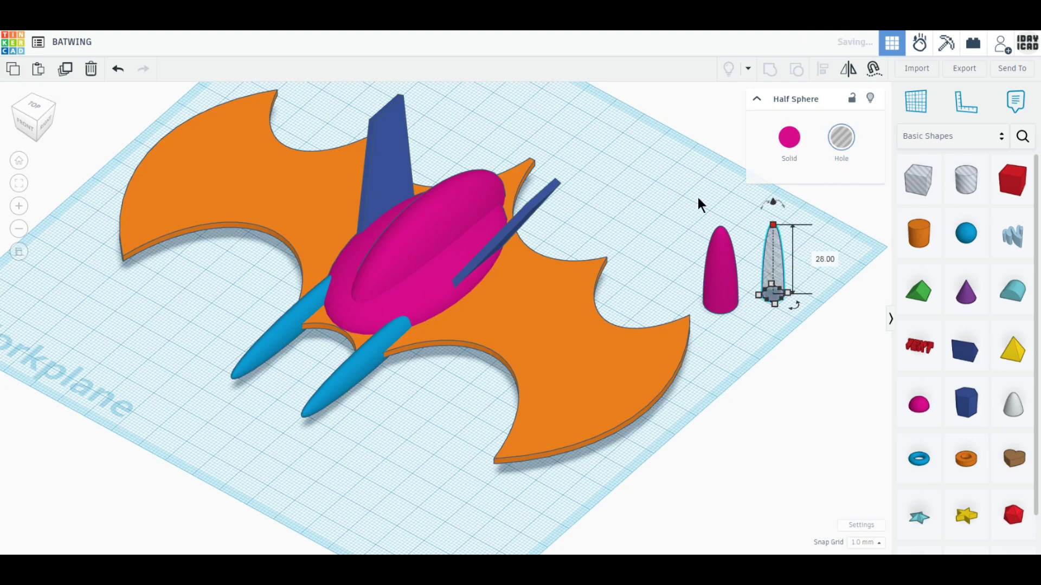
Centre the hole inside the solid half sphere on both horizontal axes and group them into a hollow thruster
drag(698, 197, 852, 301)
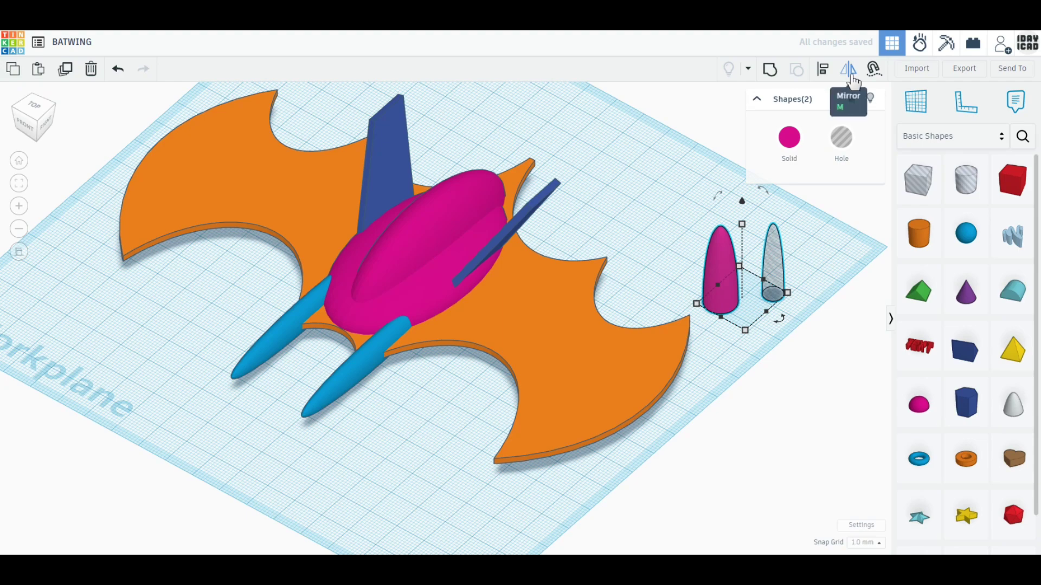
click(824, 70)
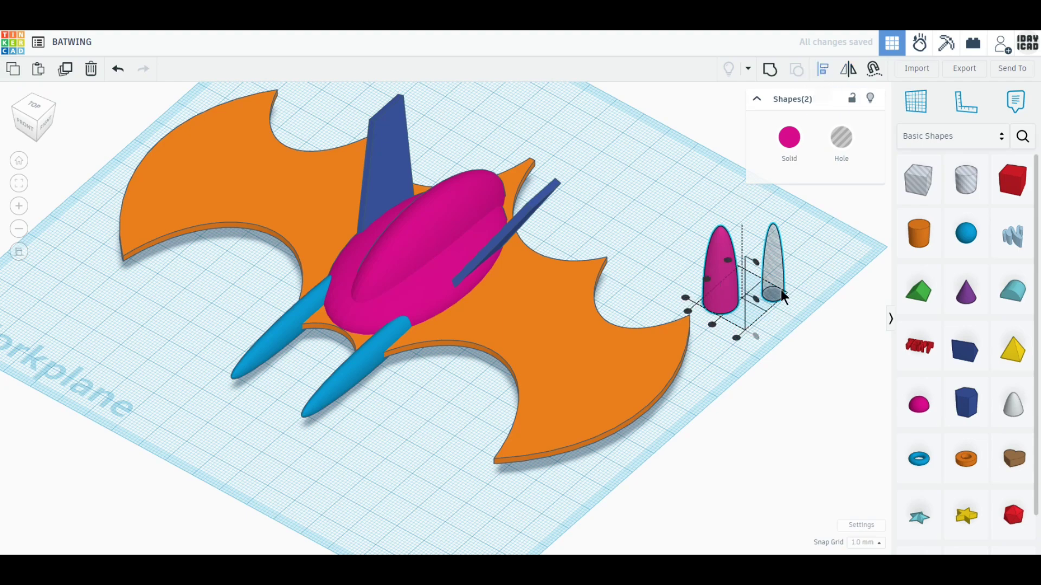
click(711, 324)
click(707, 276)
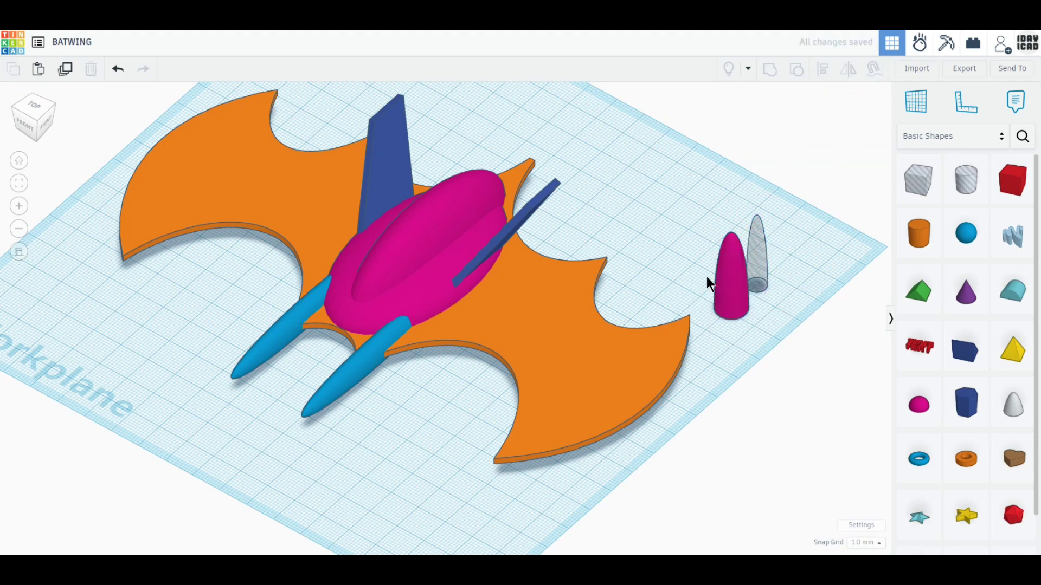
key(ctrl+z)
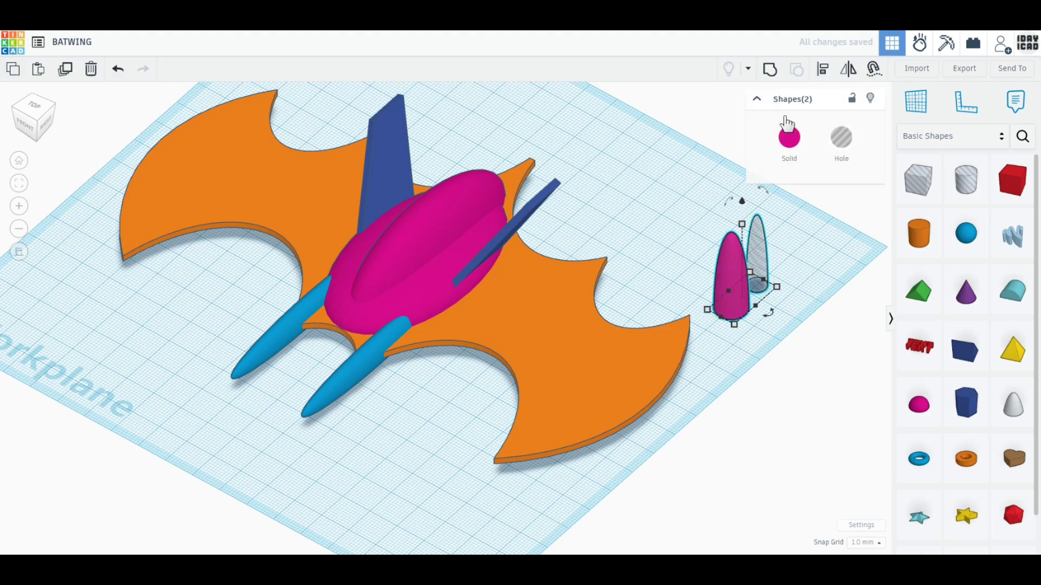
click(823, 72)
click(718, 286)
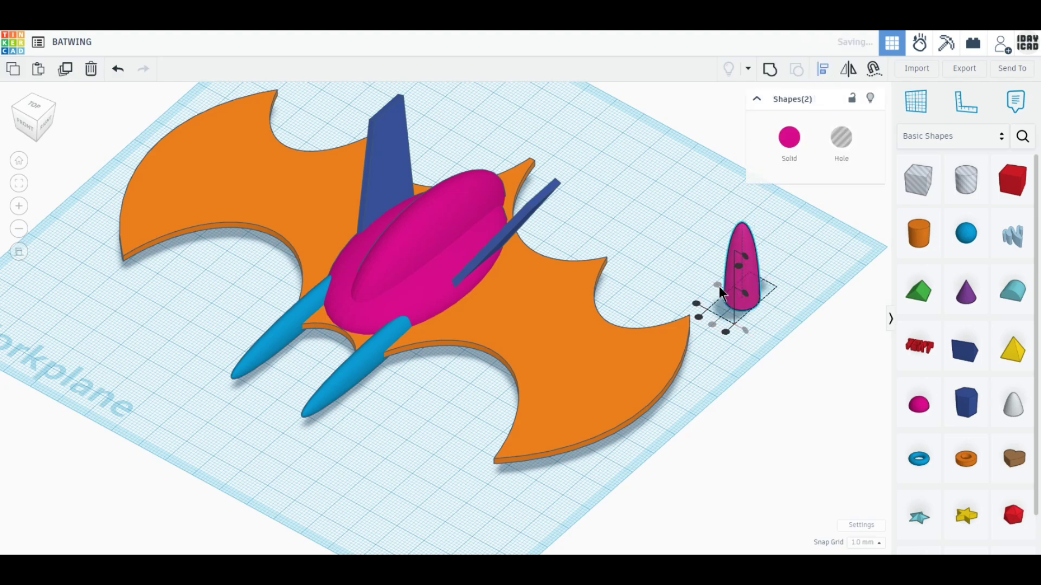
click(770, 69)
Rotate the thruster 90° so it lies flat with its opening to the rear, and move it across behind the body
drag(727, 204, 708, 268)
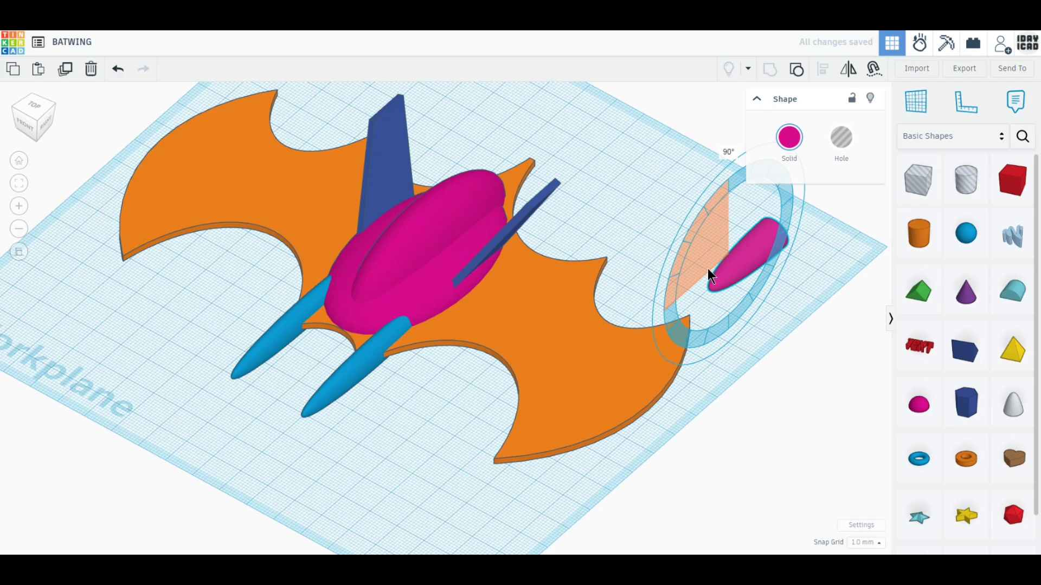
click(42, 100)
click(37, 126)
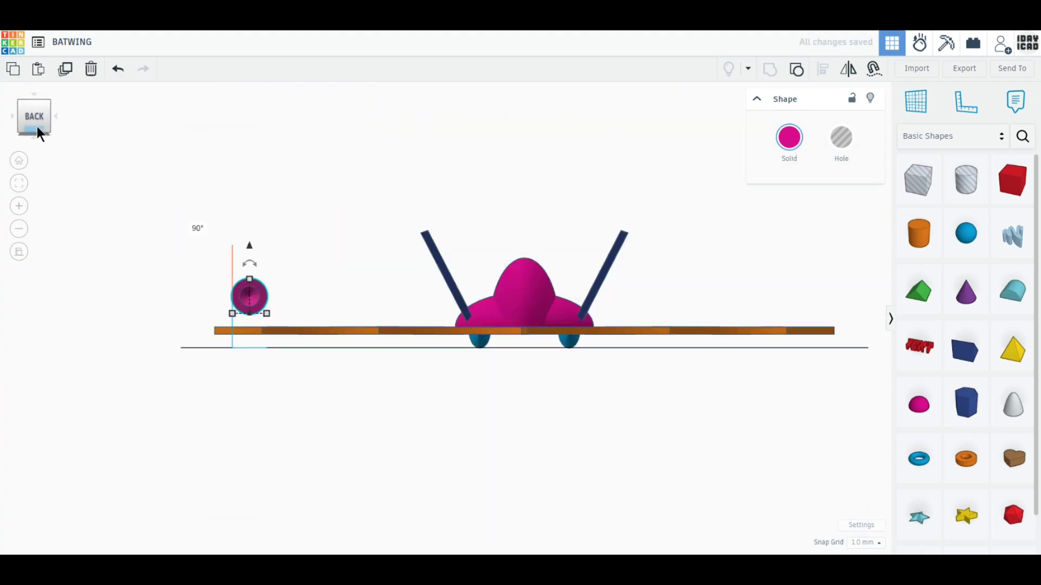
drag(251, 305, 519, 343)
Slide the thruster 22 mm forward so its pointed end sinks into the rear of the body
right_drag(519, 342, 530, 434)
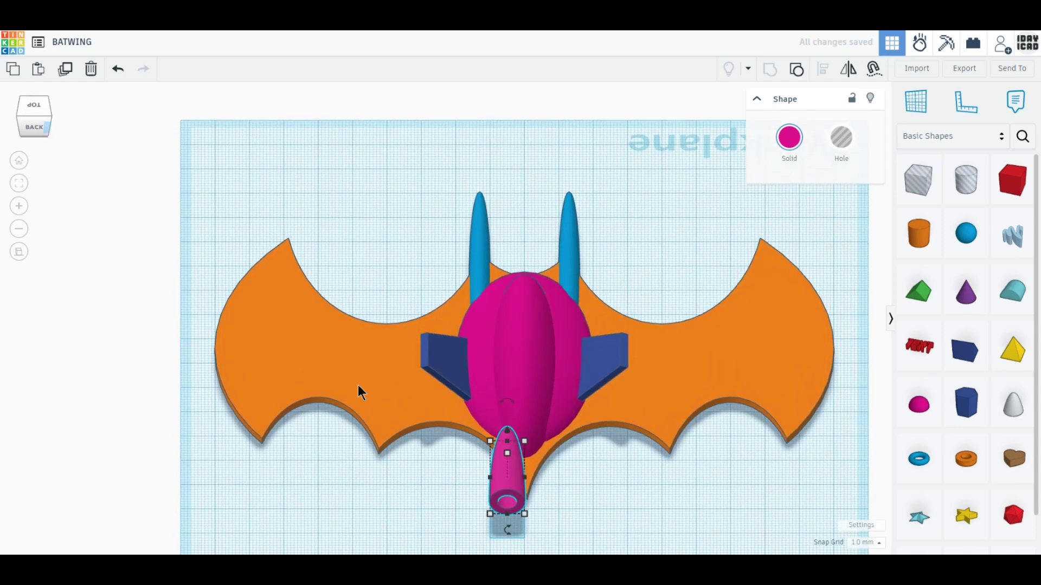
middle_drag(358, 385, 317, 271)
scroll(544, 430, up, 5)
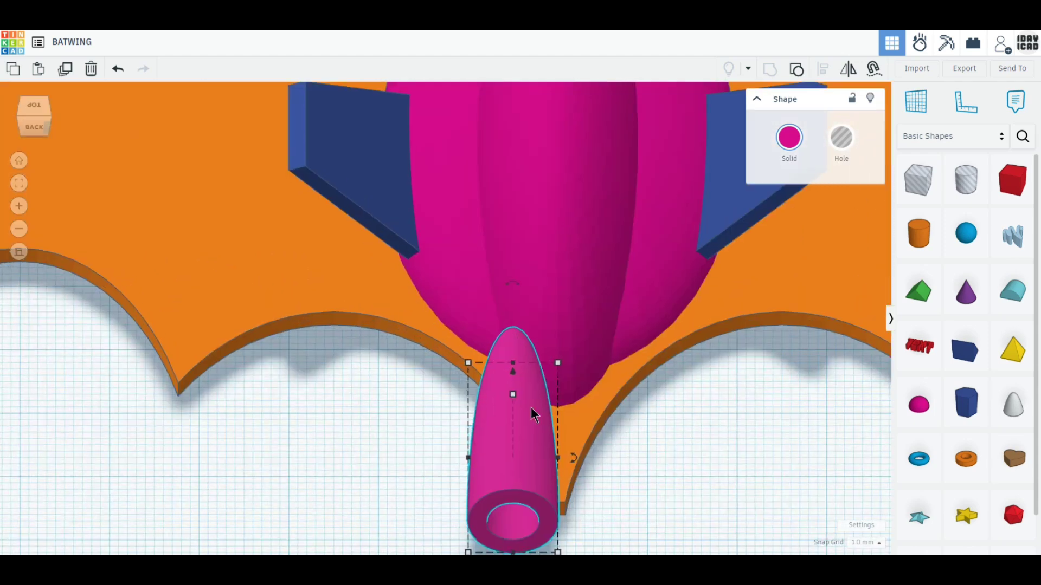
drag(524, 372, 531, 305)
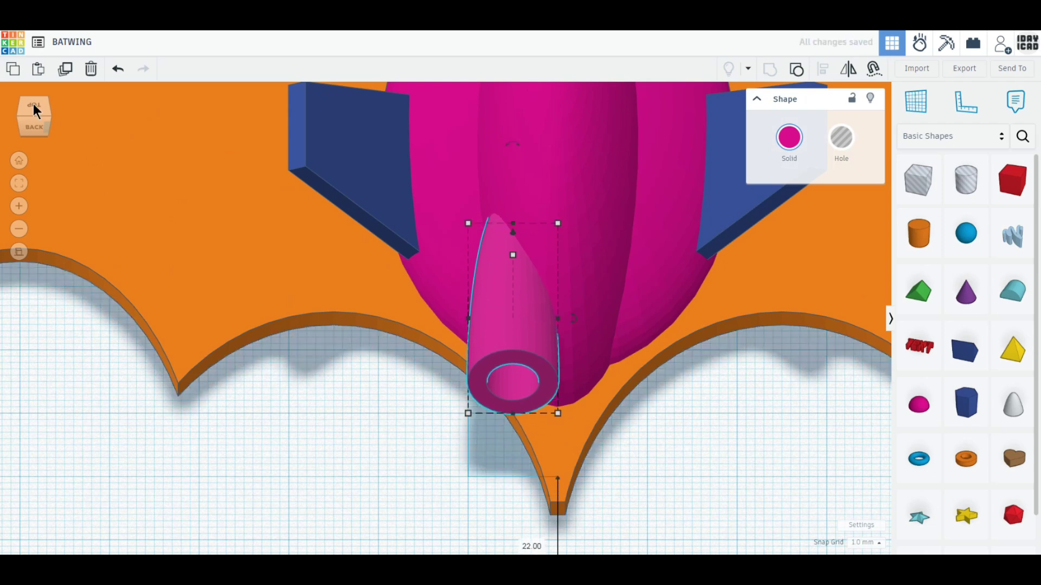
Duplicate the thruster and place the copy 10 mm to the side, directly against the first one
click(66, 73)
drag(502, 332, 611, 340)
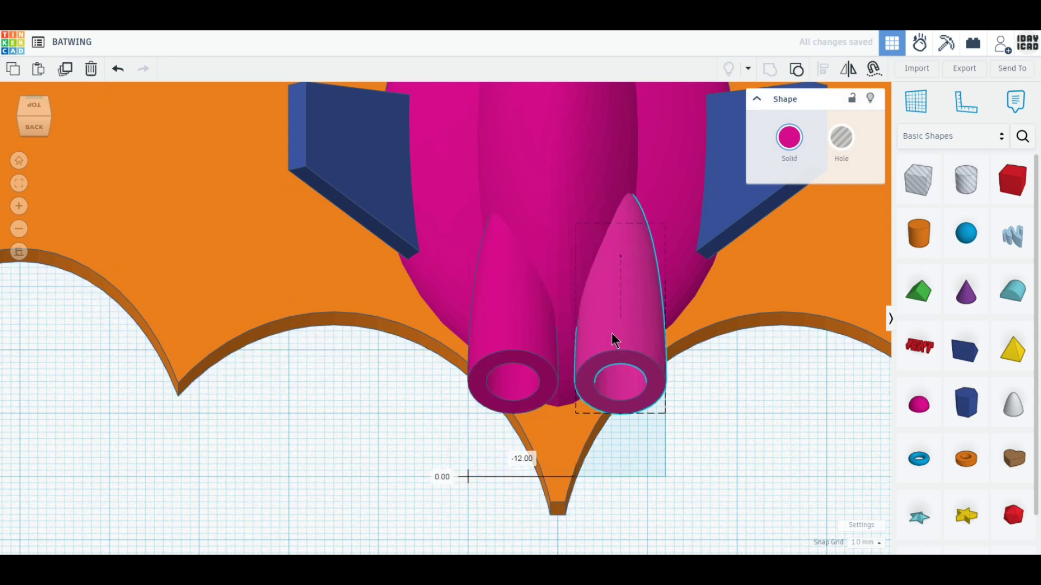
key(Right)
key(Left)
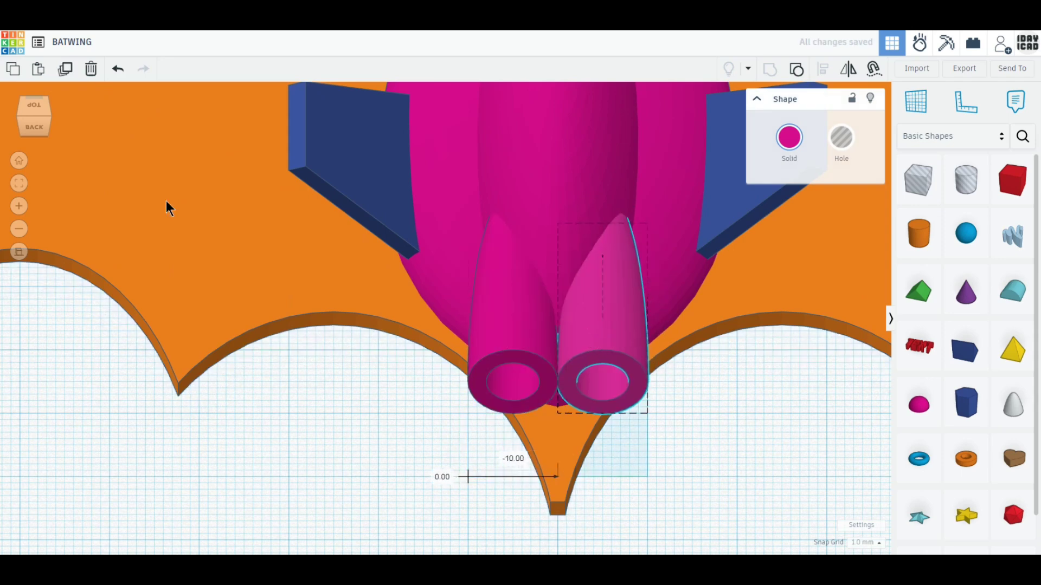
Duplicate the second thruster to make a third beside it and move the new one 8 mm forward
click(66, 73)
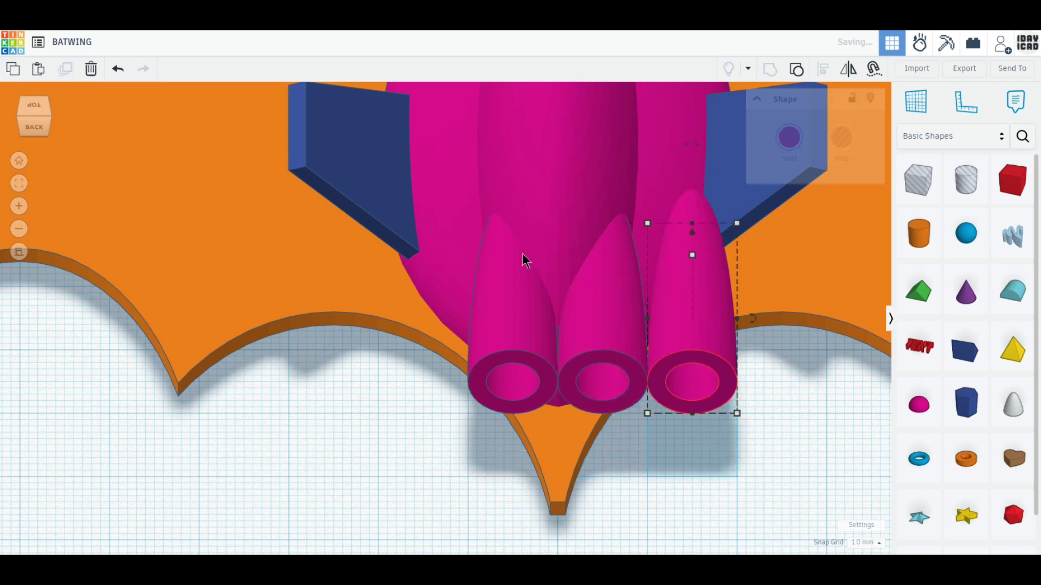
key(Up)
key(Up)
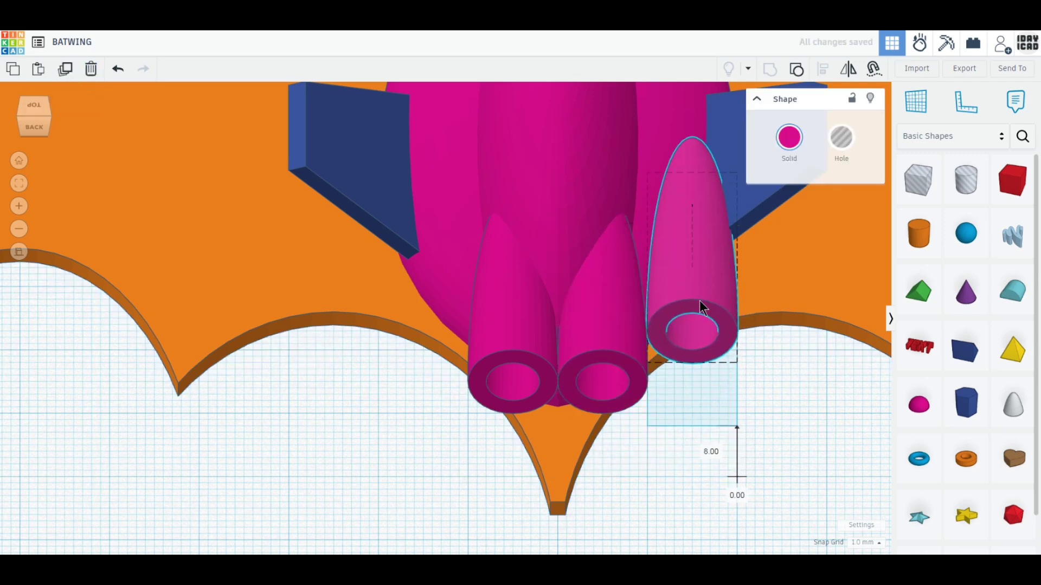
Nudge the third thruster 2 mm in toward the body and 1 mm back toward the rear
key(Left)
key(Down)
key(Left)
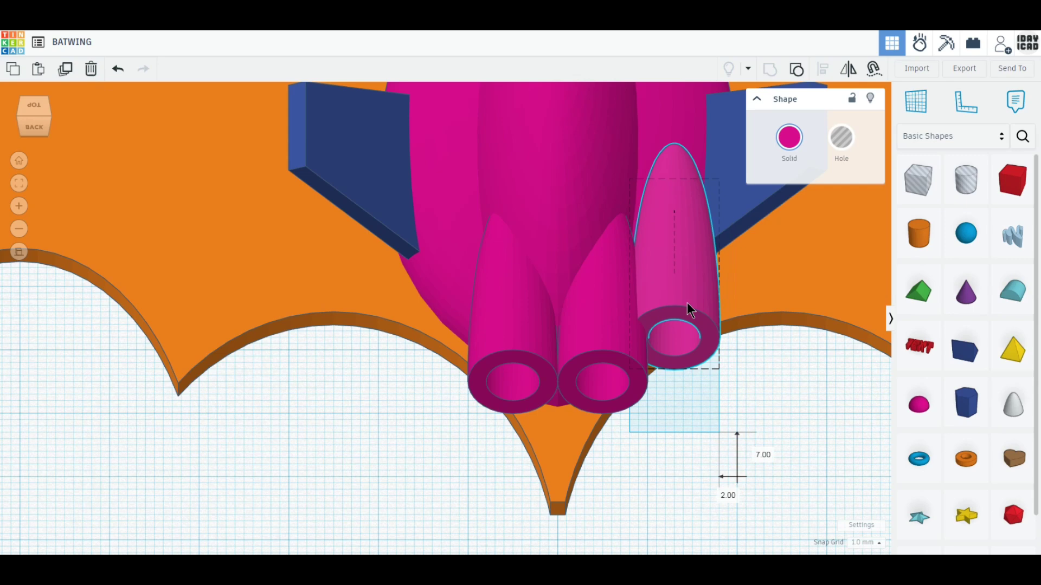
key(Down)
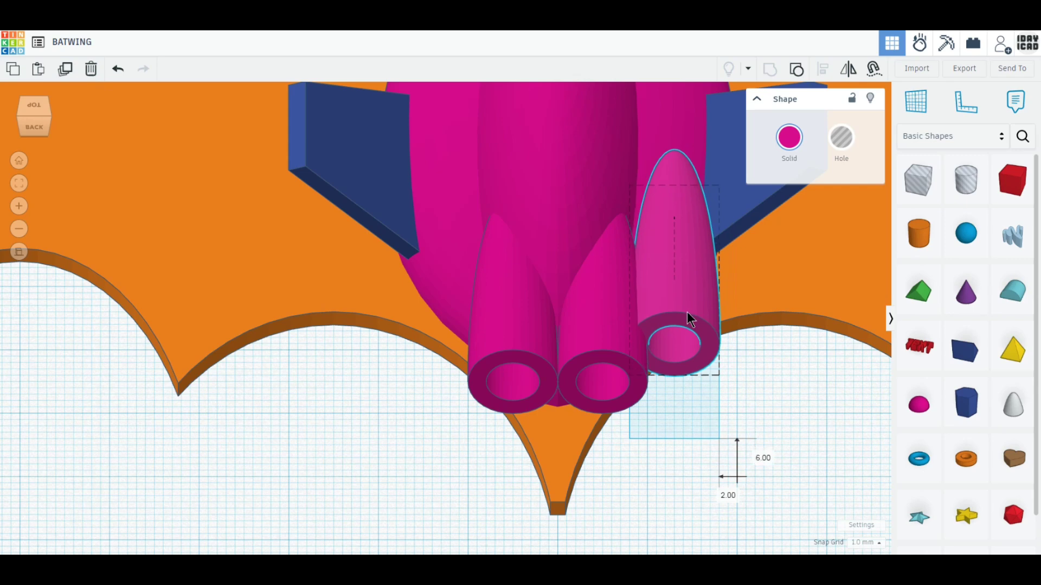
mouse_move(687, 311)
mouse_down()
mouse_move(682, 290)
mouse_move(688, 305)
mouse_up()
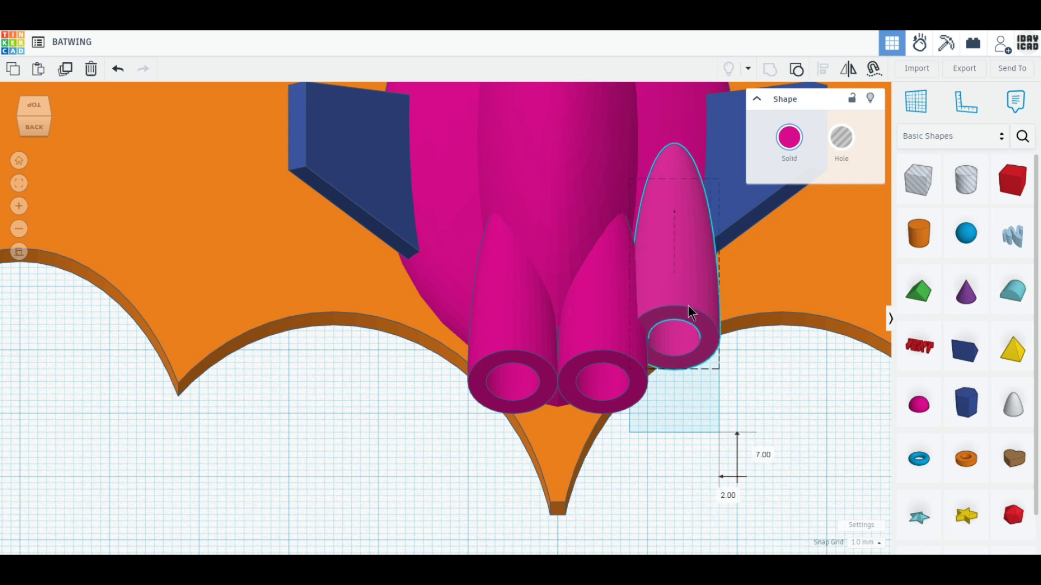
Duplicate the outer thruster and place the copy on the opposite side of the inner pair, level with the original's rear end
click(61, 79)
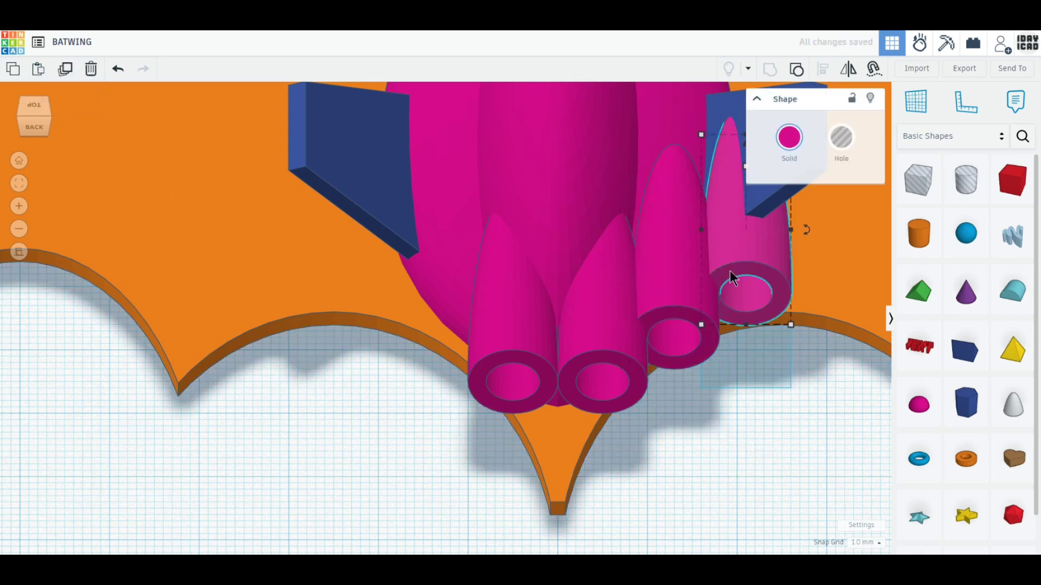
drag(751, 275, 457, 302)
click(34, 104)
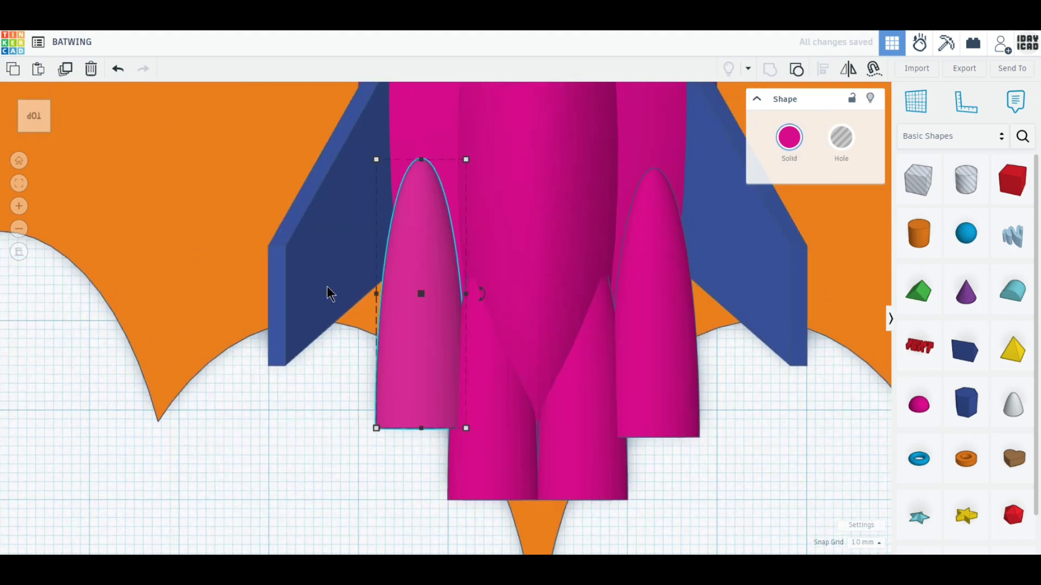
key(Down)
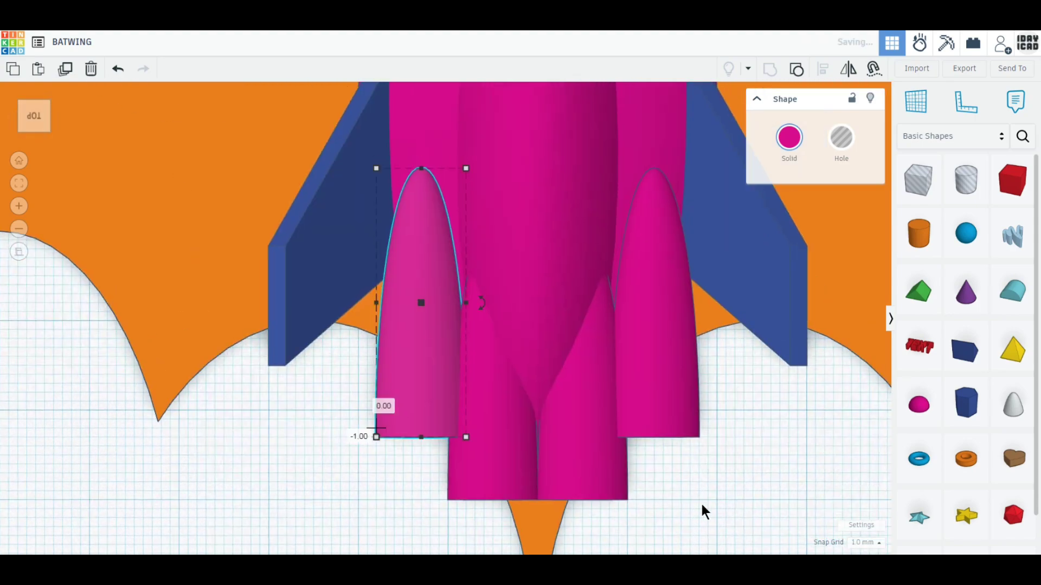
Lower the two outer thrusters together by 6 mm
click(33, 139)
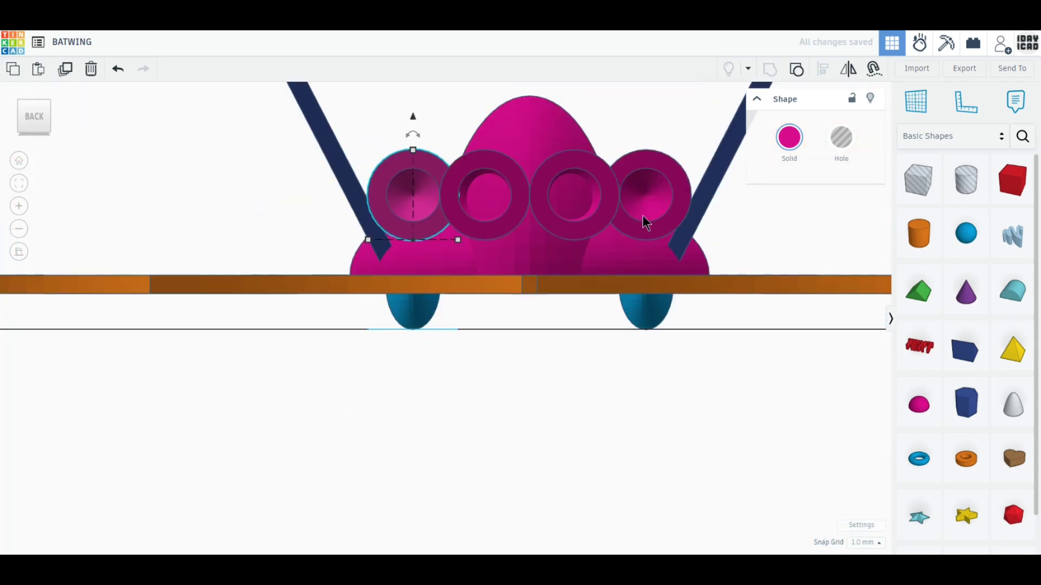
shift+click(642, 216)
drag(532, 118, 538, 168)
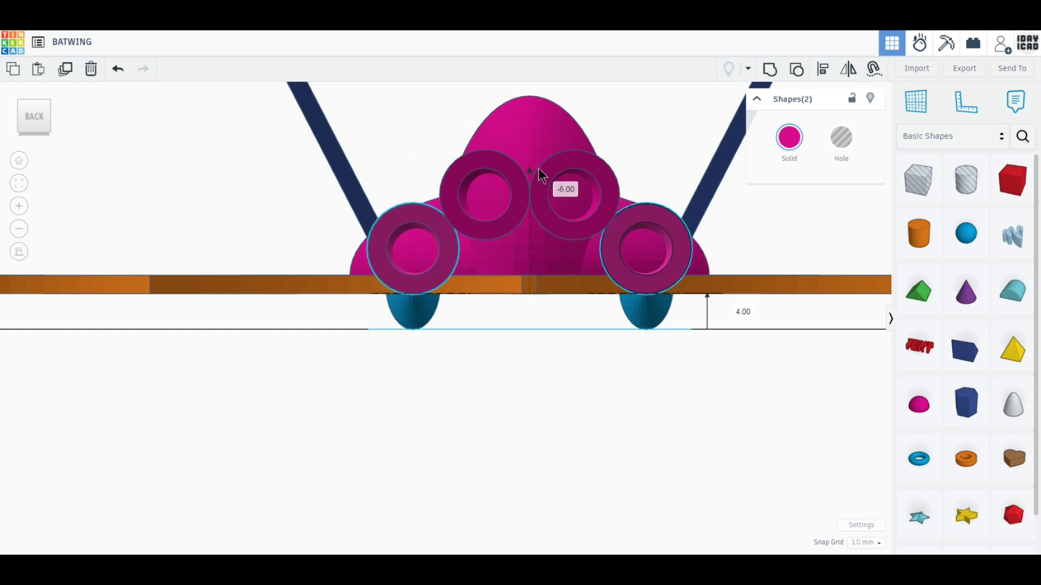
Lower the two inner thrusters together until they rest on the top face of the bat plate
click(513, 197)
shift+click(551, 220)
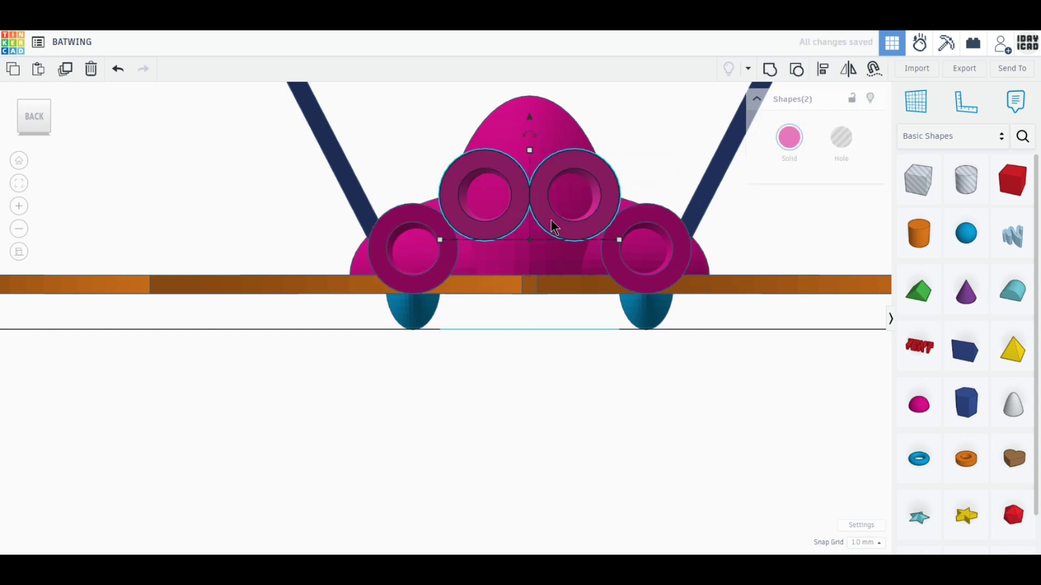
drag(531, 118, 535, 157)
click(549, 389)
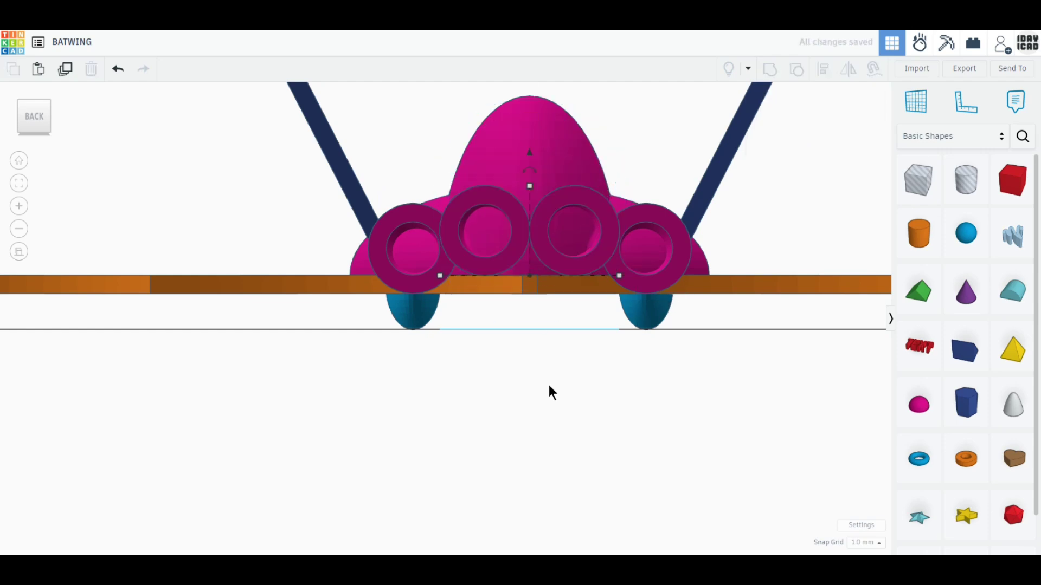
Colour all shapes of the aircraft dark grey
right_drag(548, 382, 516, 482)
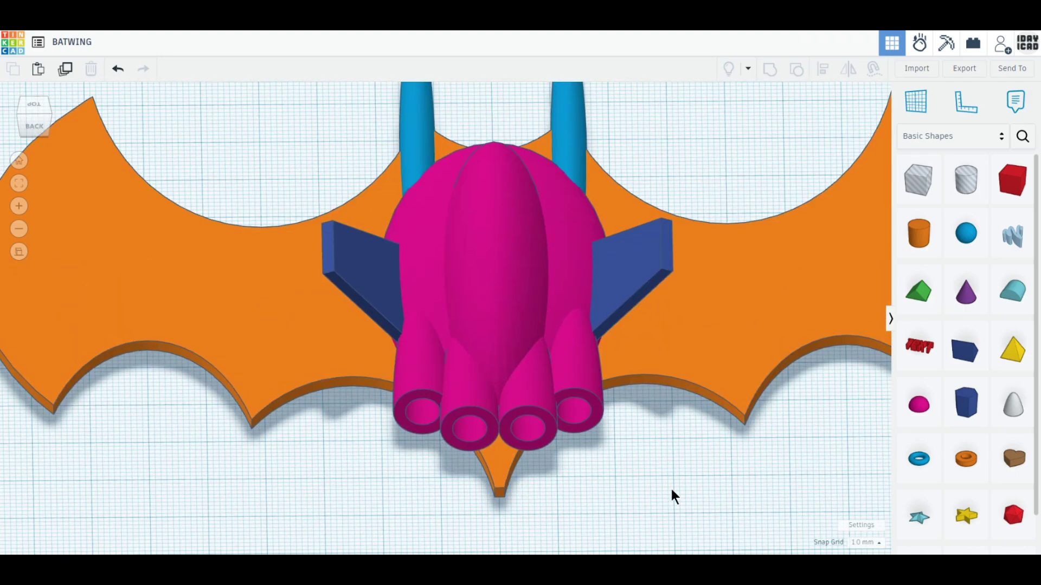
drag(672, 491, 271, 121)
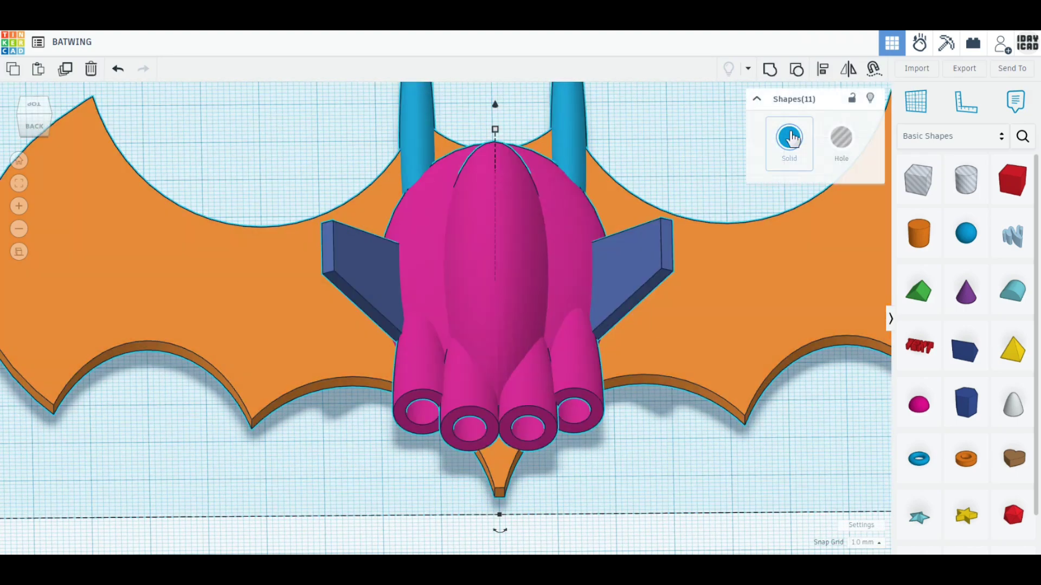
click(791, 138)
click(908, 253)
click(657, 466)
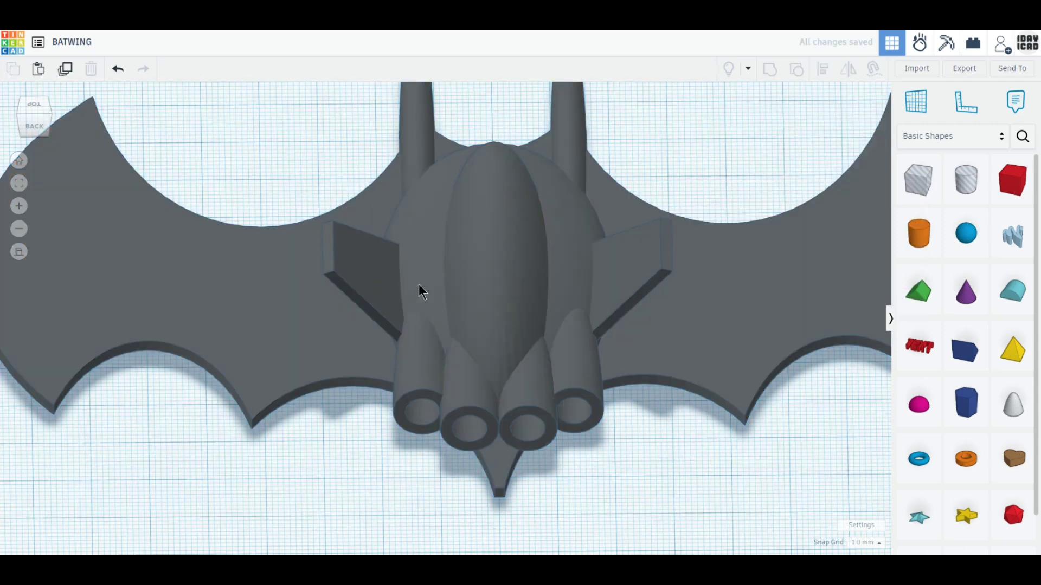
Colour the central ridge and both tilted fins light grey
click(382, 276)
shift+click(486, 279)
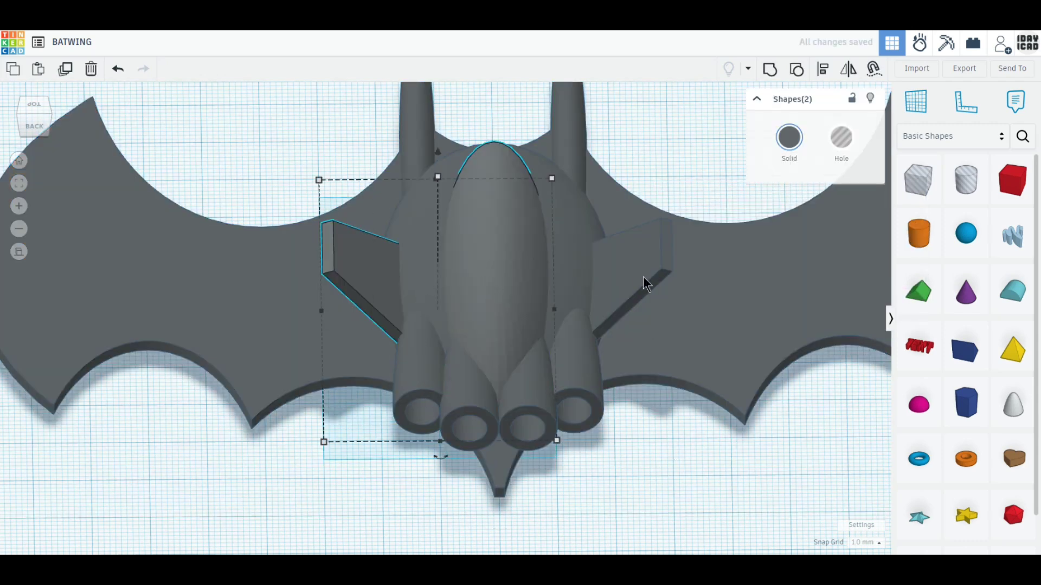
shift+click(643, 277)
click(789, 137)
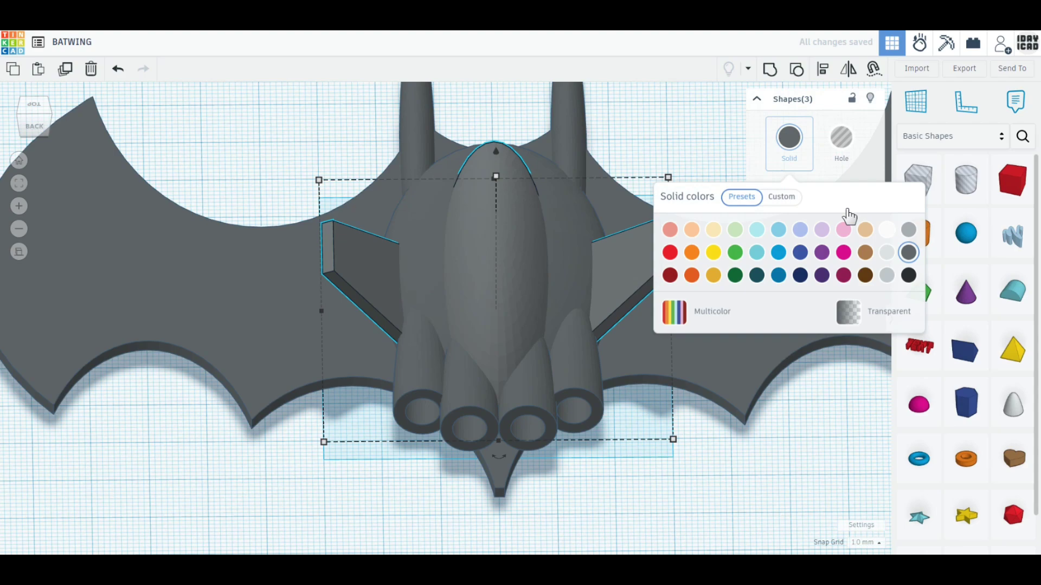
click(908, 229)
click(680, 480)
key(f)
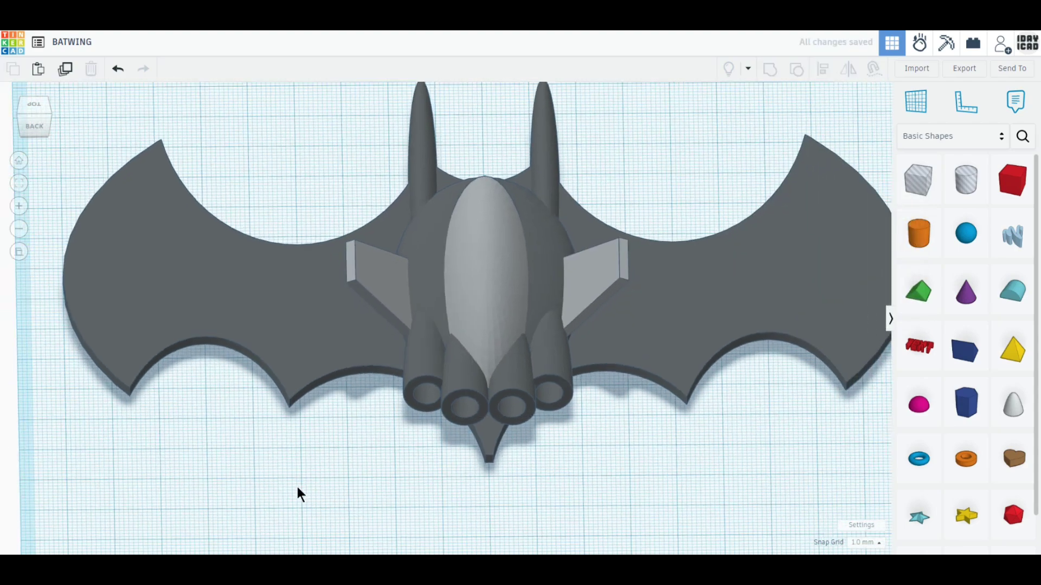
Add a Round Roof shape on the workplane beside the aircraft and rotate it 90° so it stands on its half-round end
right_drag(297, 490, 521, 481)
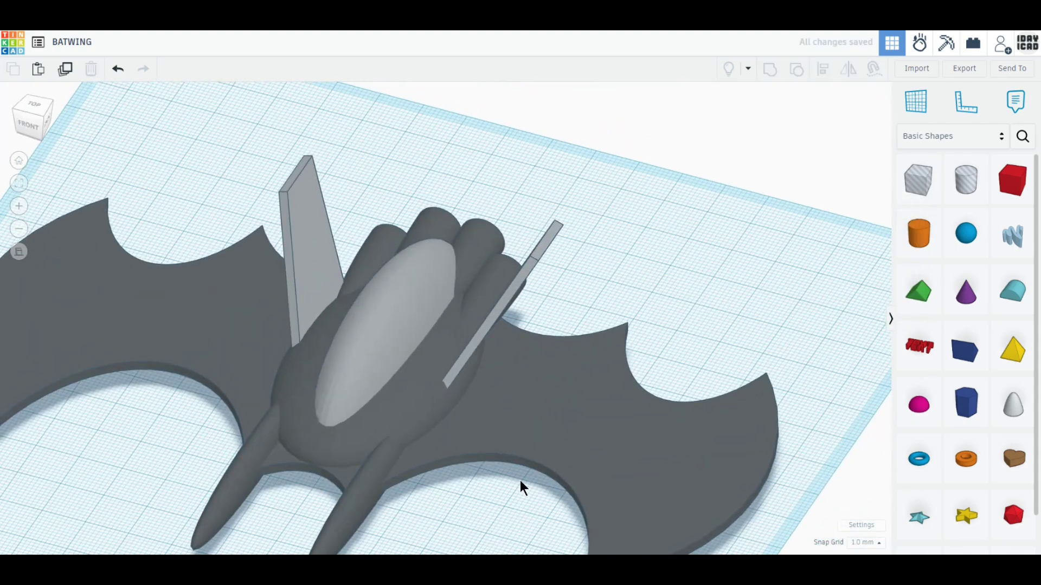
middle_drag(519, 480, 548, 376)
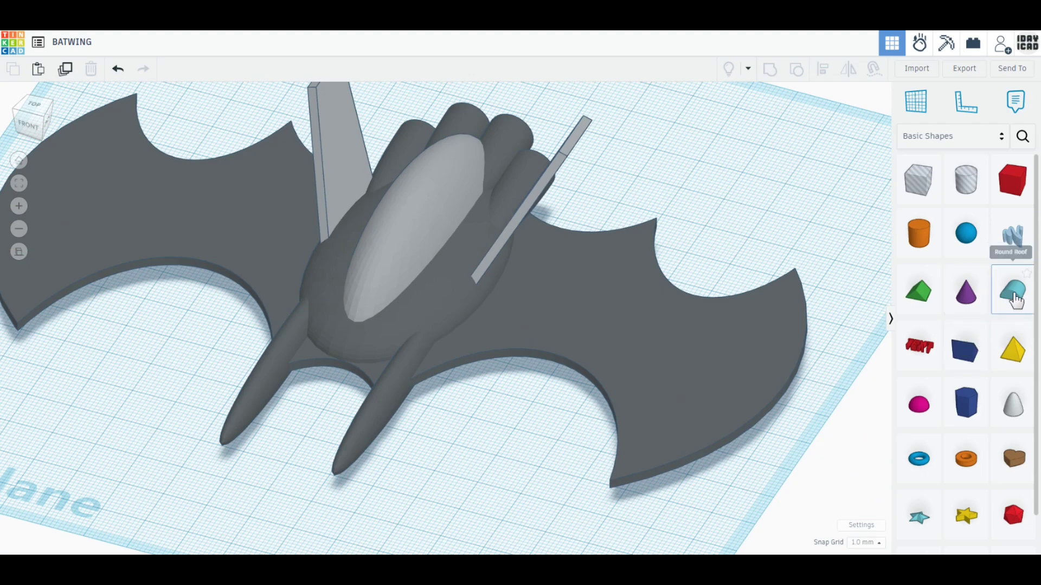
drag(1014, 300, 798, 234)
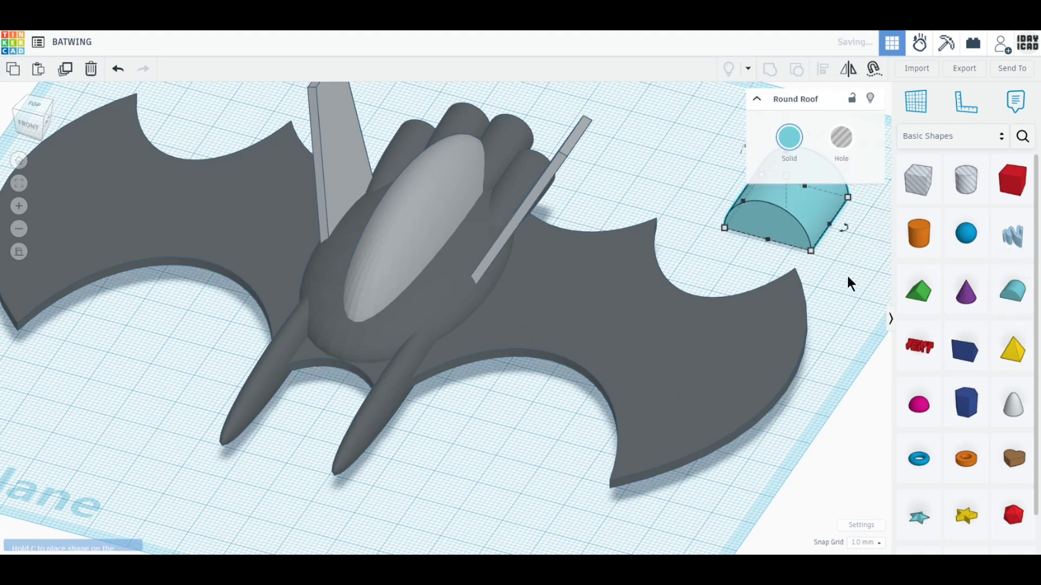
middle_drag(847, 276, 707, 343)
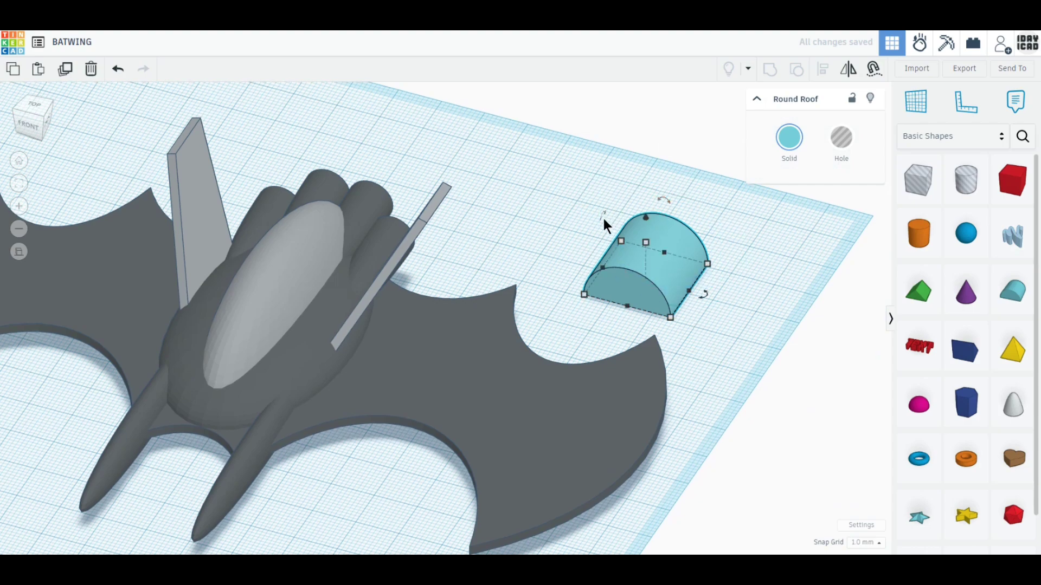
drag(603, 219, 621, 228)
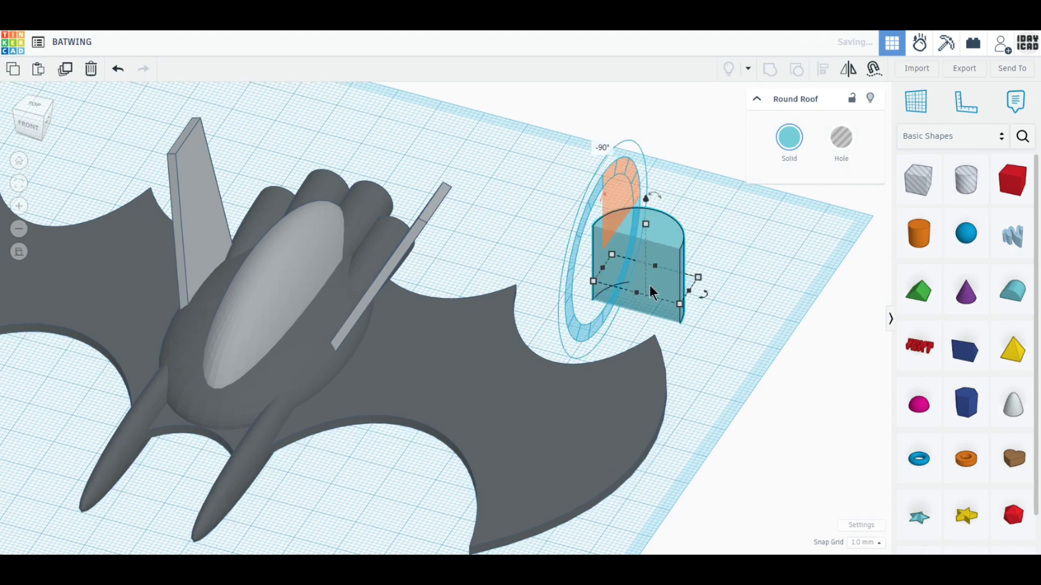
Move the round roof closer to the wing and rotate it 90° so its curved side faces the wing tip
click(25, 101)
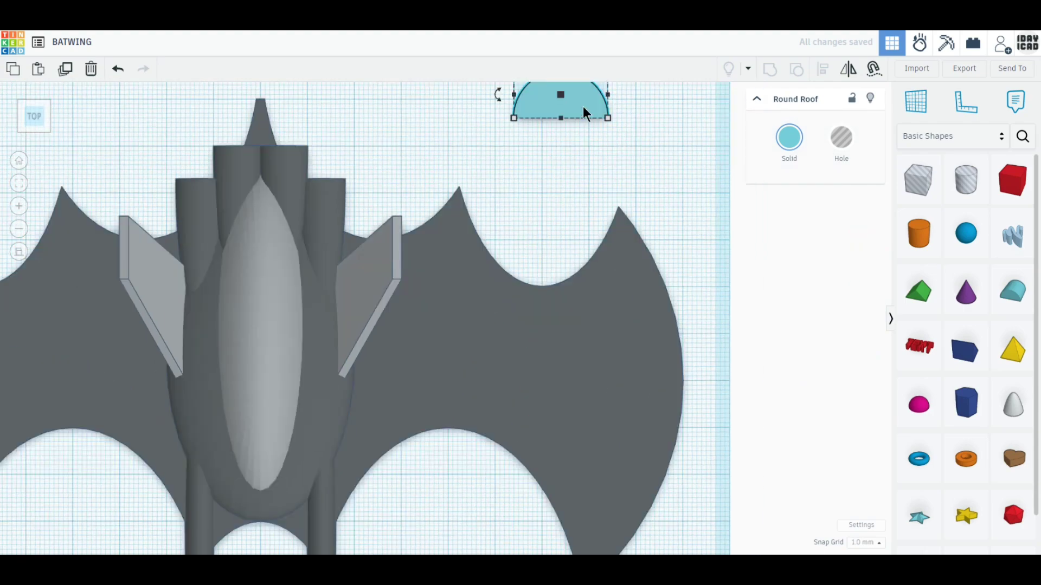
drag(583, 106, 577, 184)
drag(492, 171, 553, 131)
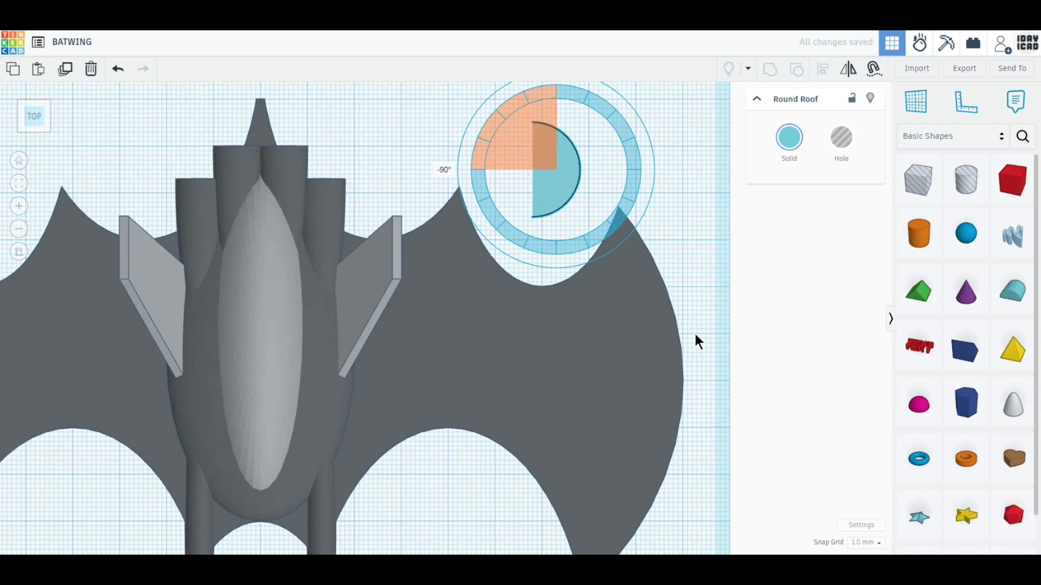
Place the round roof over the outer wing and stretch it to 60 mm long and 14 mm wide
middle_drag(695, 342, 650, 278)
drag(501, 133, 571, 263)
drag(604, 292, 595, 476)
drag(557, 337, 544, 337)
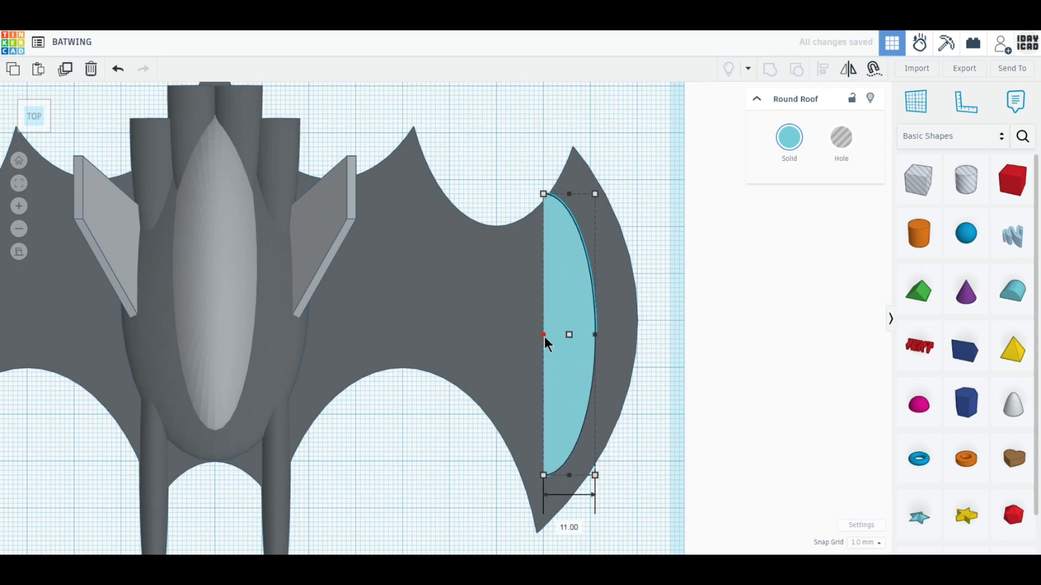
drag(608, 337, 609, 334)
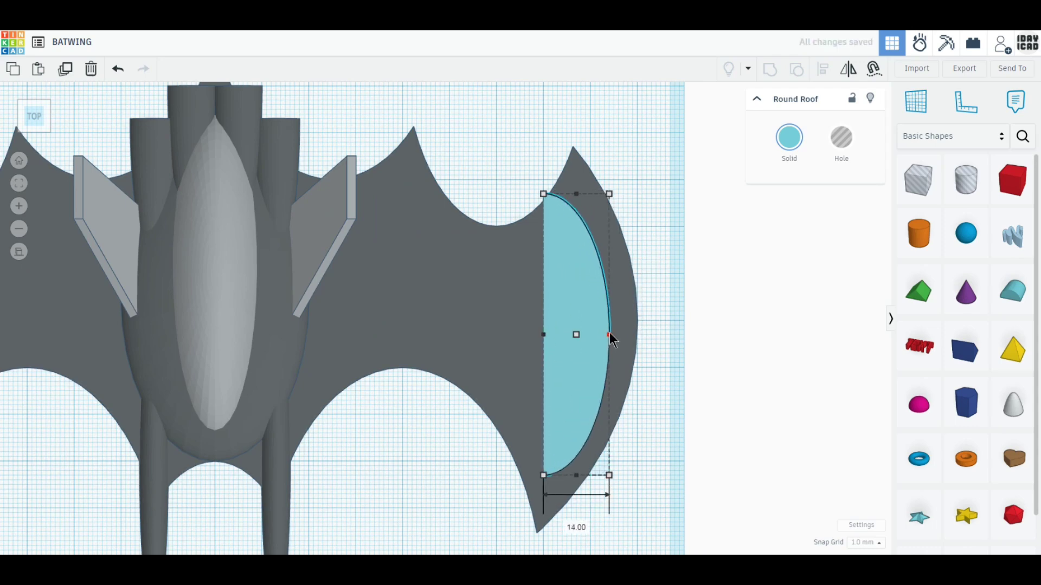
Duplicate the round roof in place, narrow the copy to 7 mm and turn it into a hole
click(65, 69)
drag(609, 335, 582, 340)
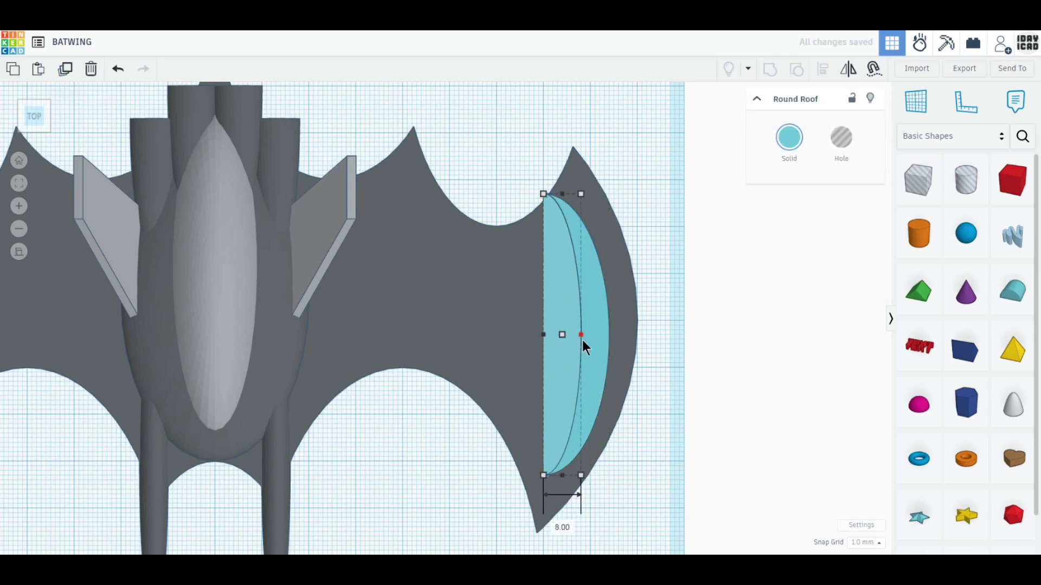
drag(580, 343, 579, 342)
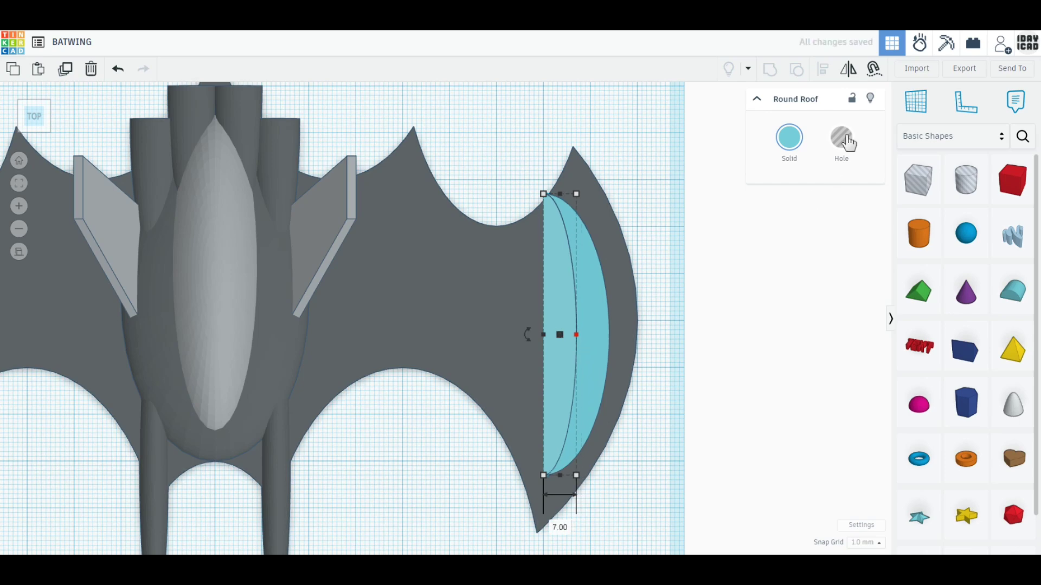
click(841, 138)
shift+click(587, 353)
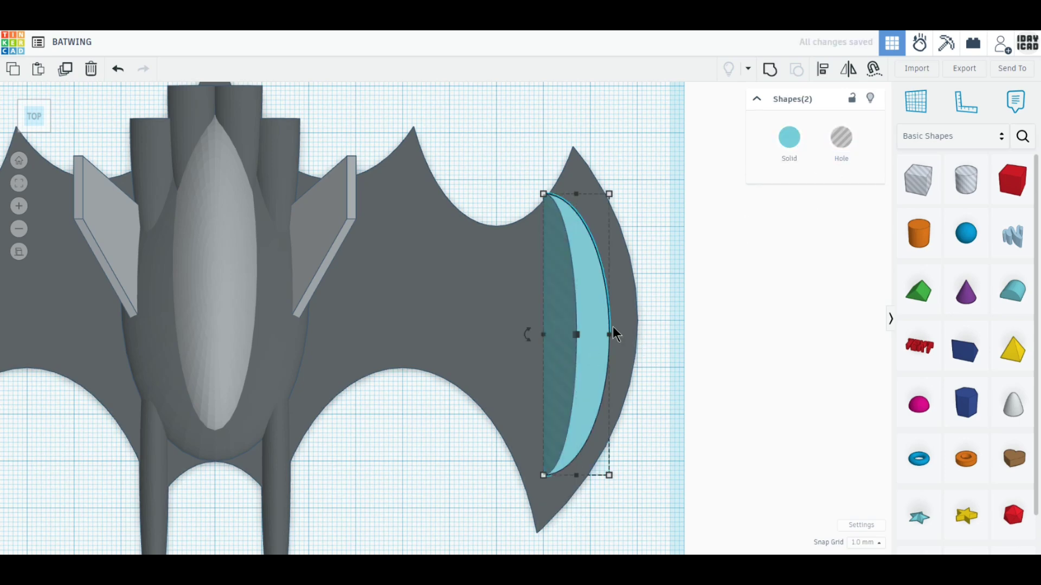
Widen the hole and extend it past both ends of the solid roof, and shorten the solid roof to 57 mm
click(568, 307)
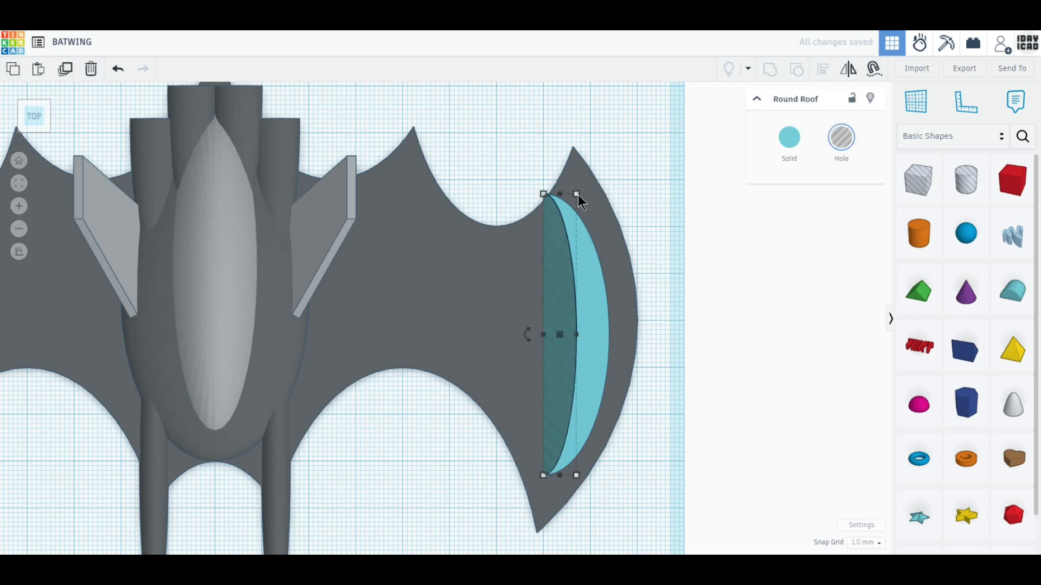
drag(578, 194, 593, 136)
click(600, 363)
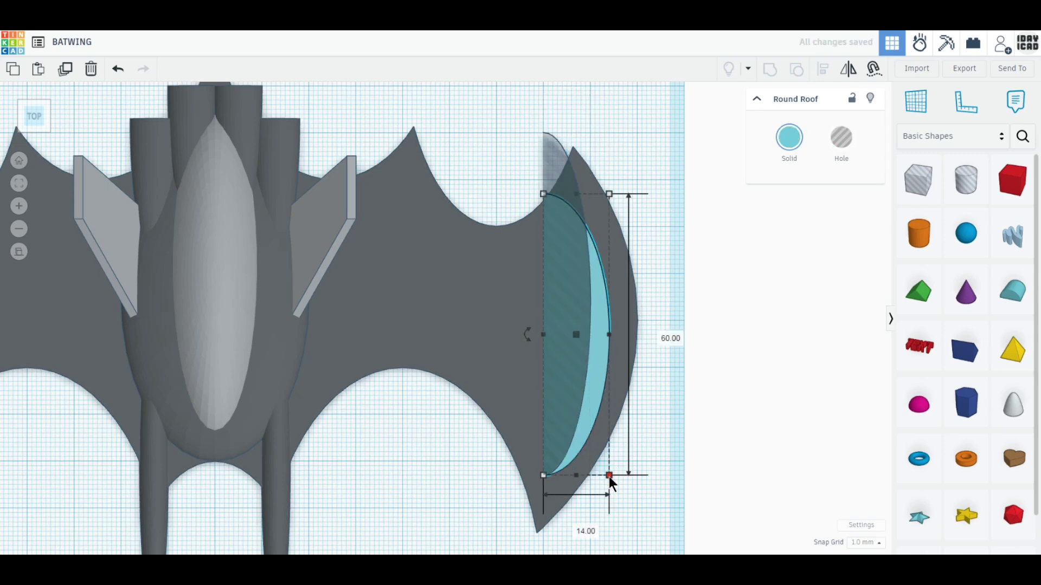
drag(574, 476, 574, 462)
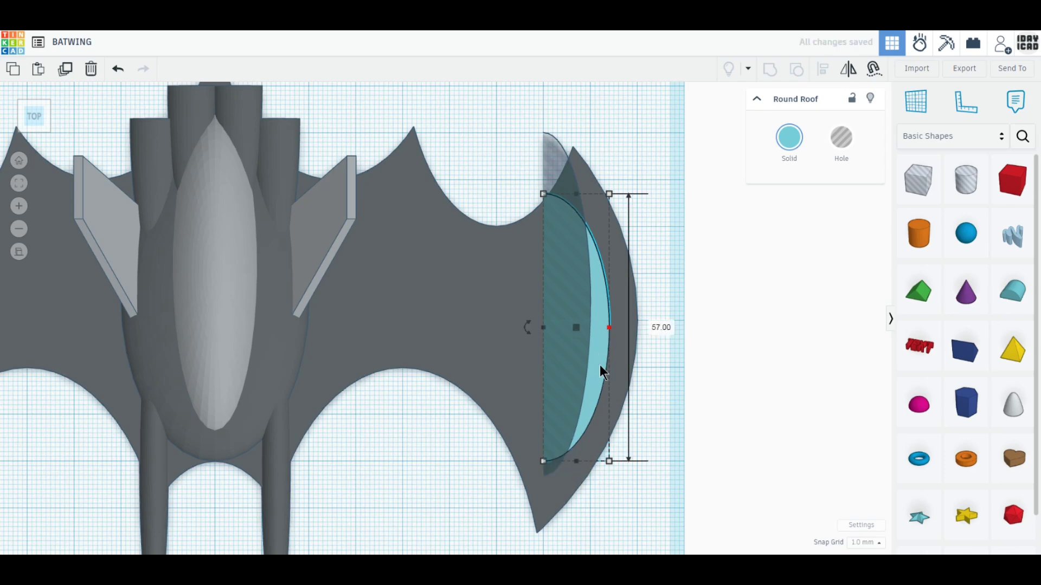
click(549, 469)
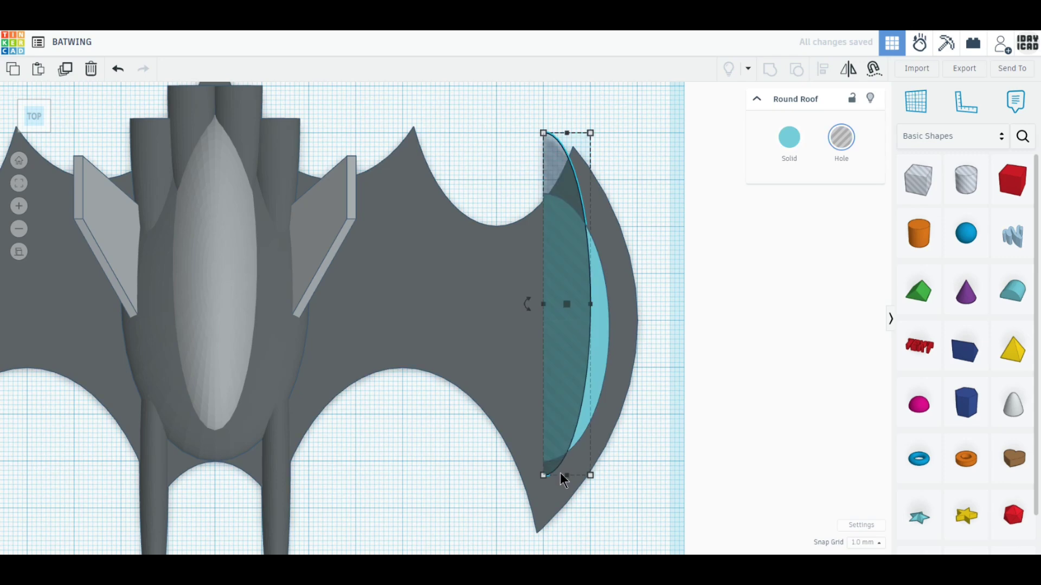
drag(569, 479, 569, 487)
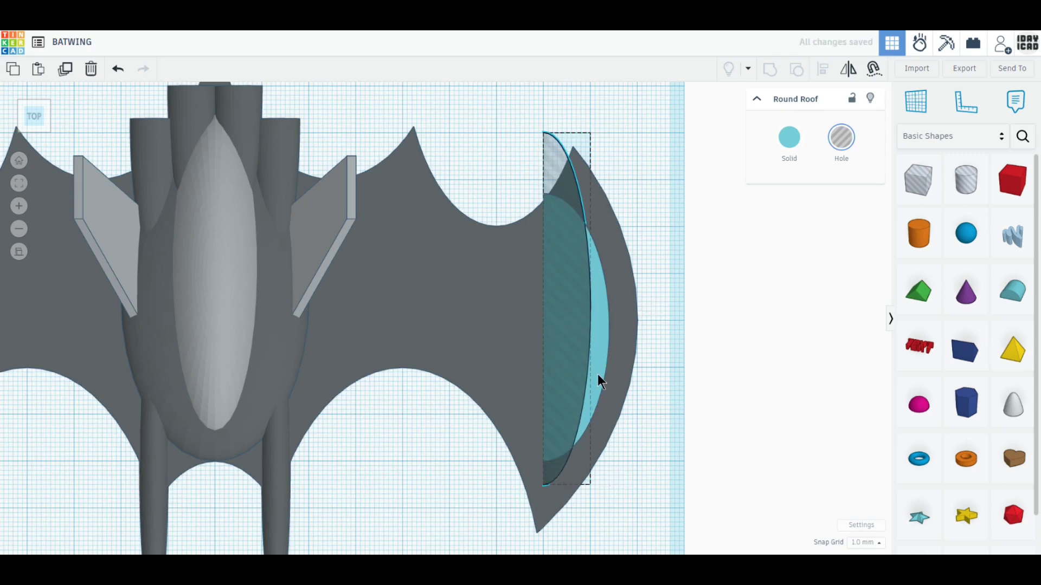
Group the solid round roof with the hole to cut it into a thin crescent
shift+click(597, 374)
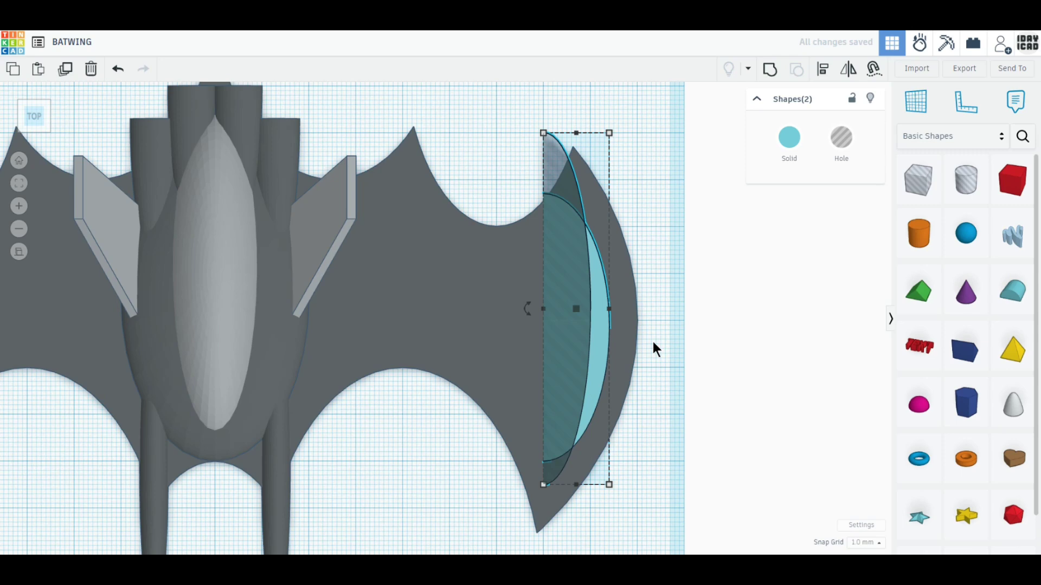
click(767, 74)
click(588, 423)
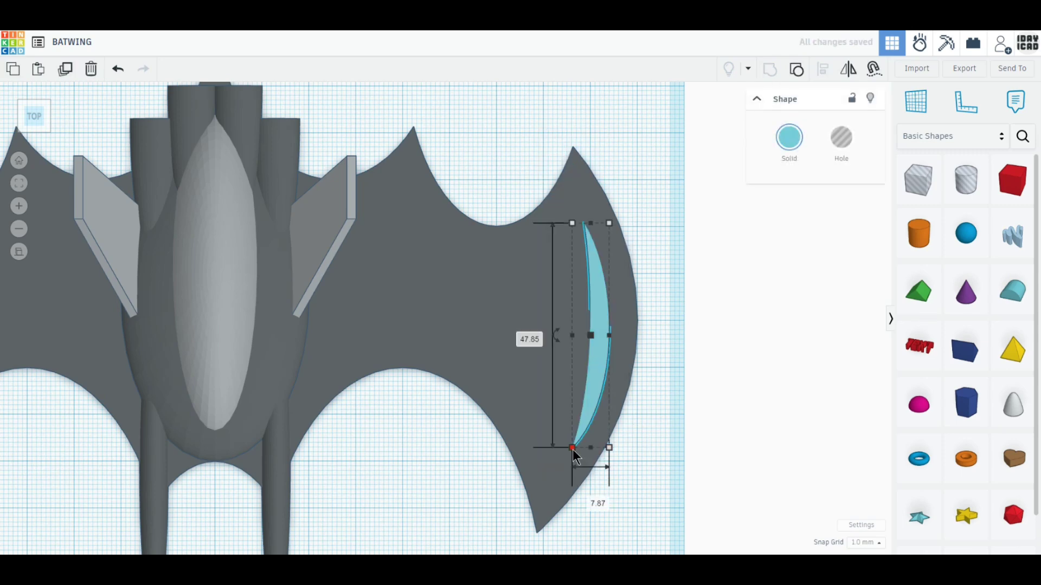
Set the crescent's size to 8 mm wide and 48 mm long
click(591, 499)
text(8)
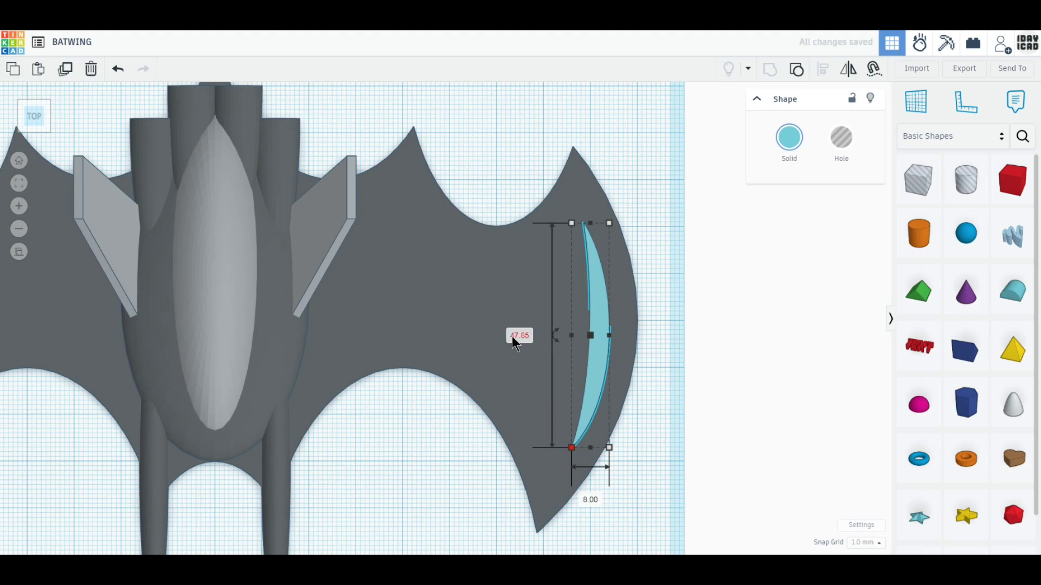
click(512, 336)
text(48)
key(Return)
Lift the crescent off the workplane and reduce its height to 4 mm so it passes through the wing plate
right_drag(679, 446, 584, 313)
drag(578, 297, 575, 270)
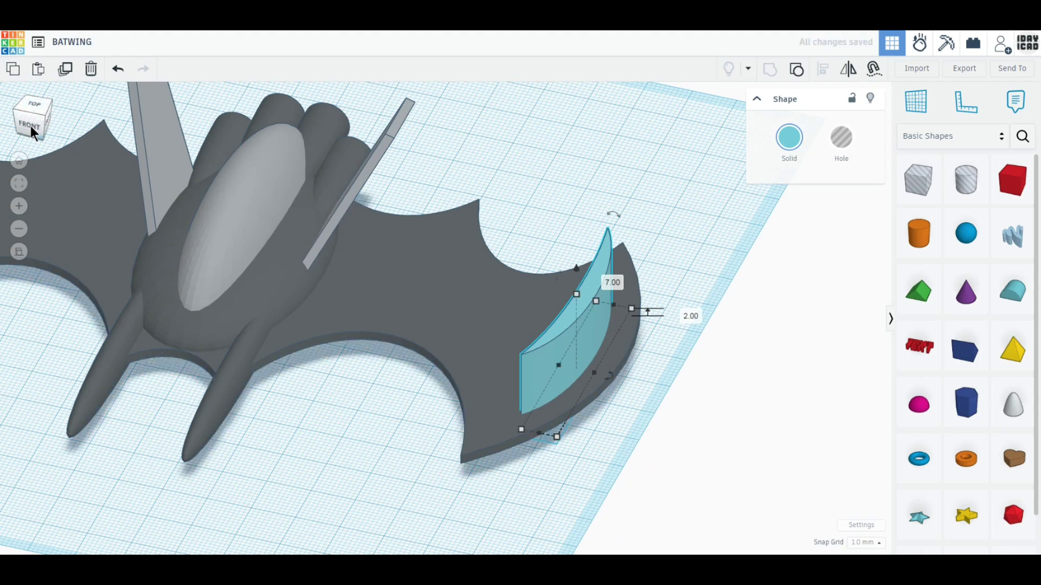
click(30, 126)
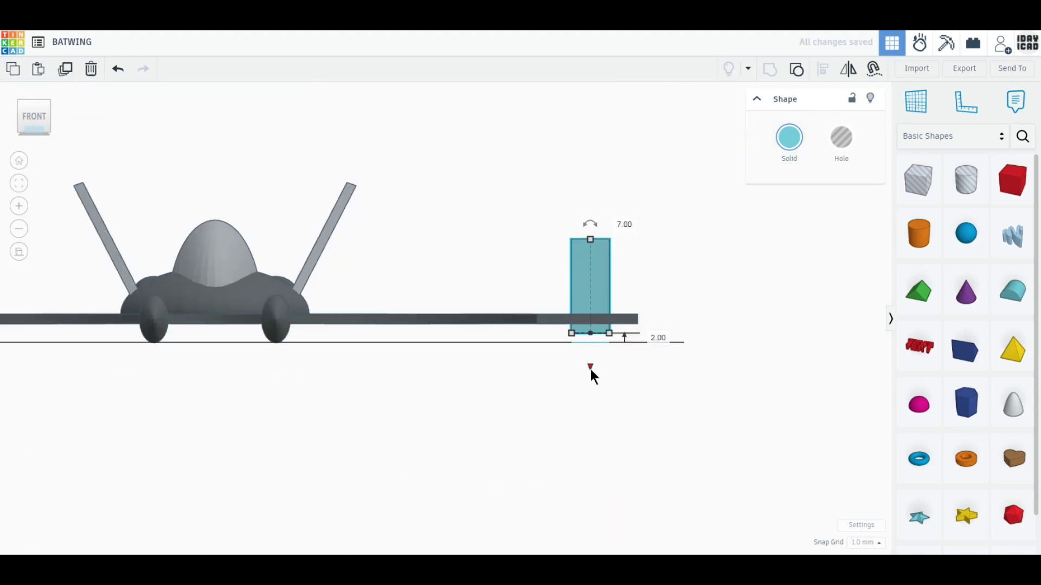
drag(590, 369, 589, 364)
drag(590, 234, 594, 319)
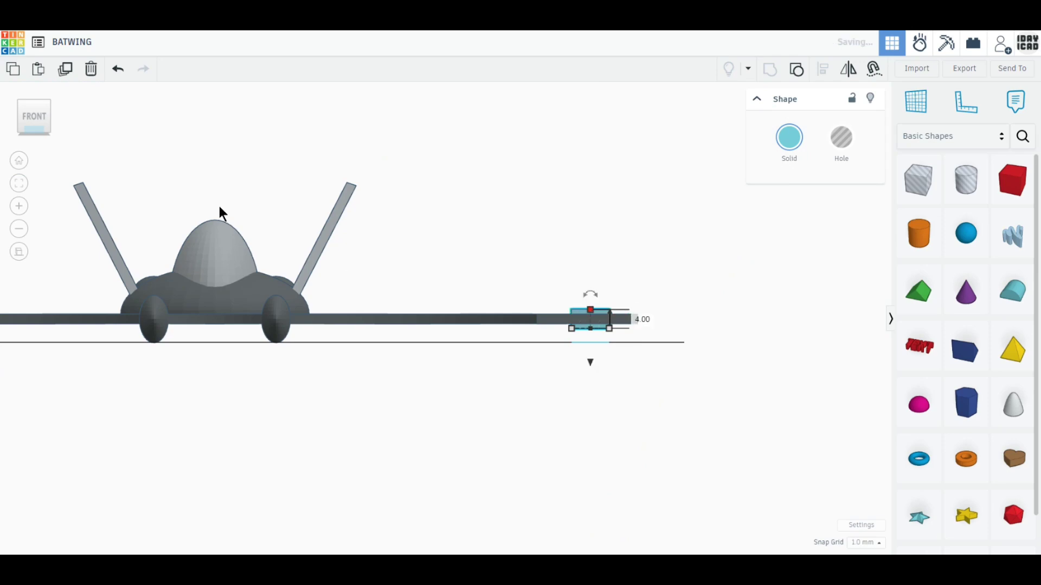
Colour the crescent on the wing tip light grey and deselect it
click(30, 100)
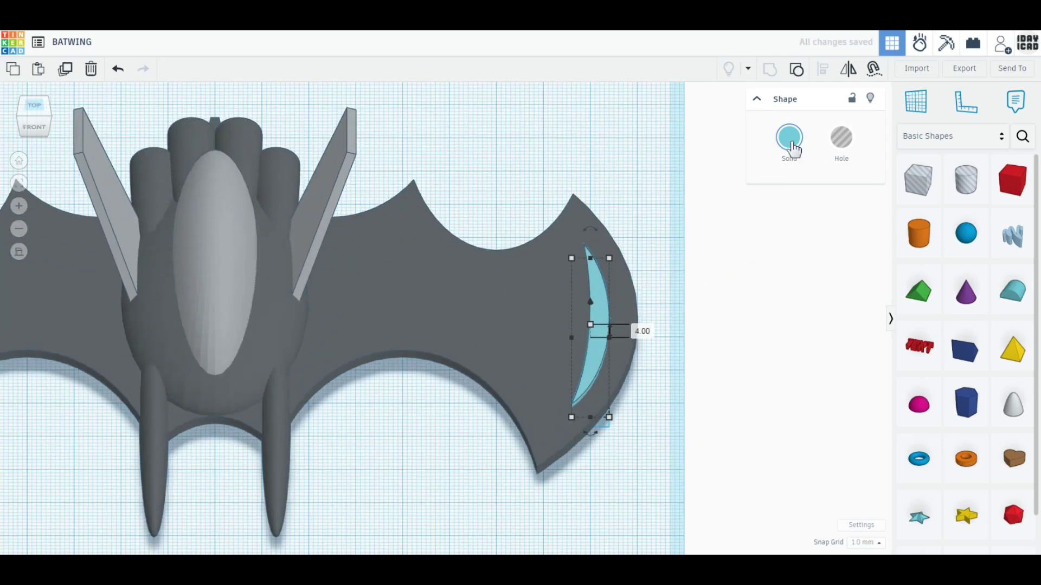
click(789, 139)
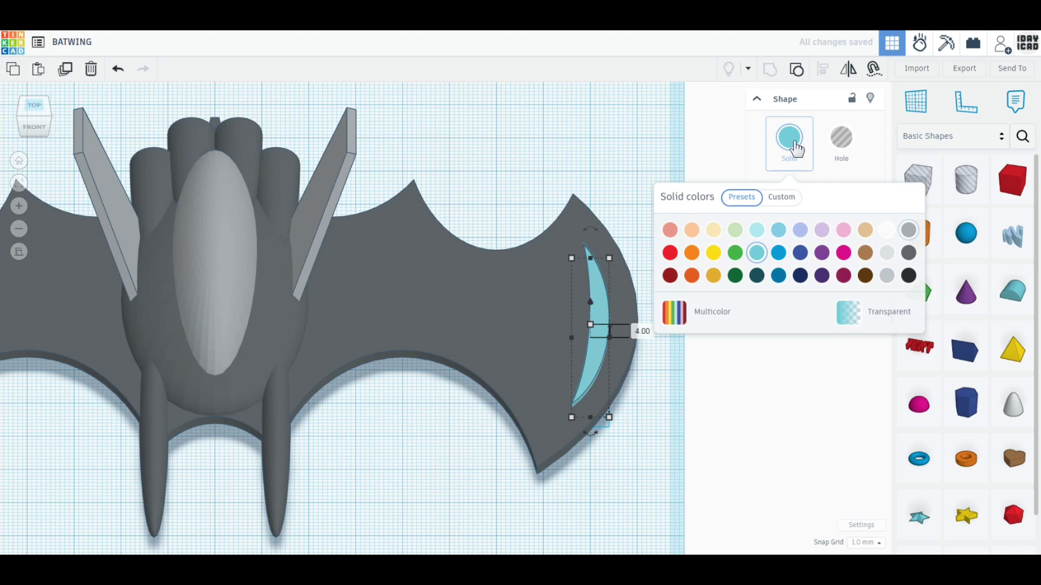
click(909, 229)
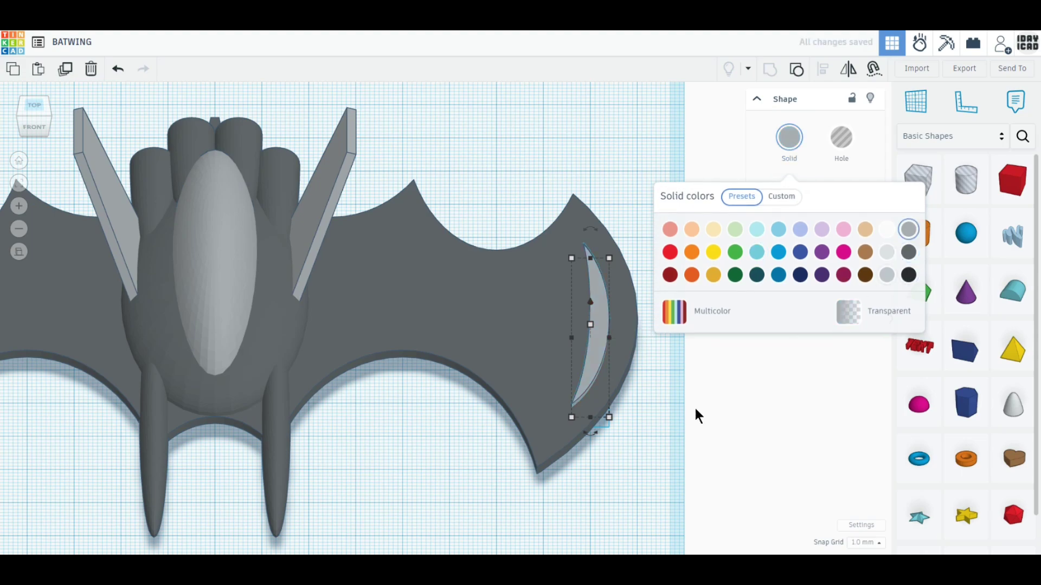
click(34, 107)
click(451, 494)
Duplicate the crescent, move the copy inboard about 9 mm and rotate it 45° in the wing plane
scroll(451, 495, down, 2)
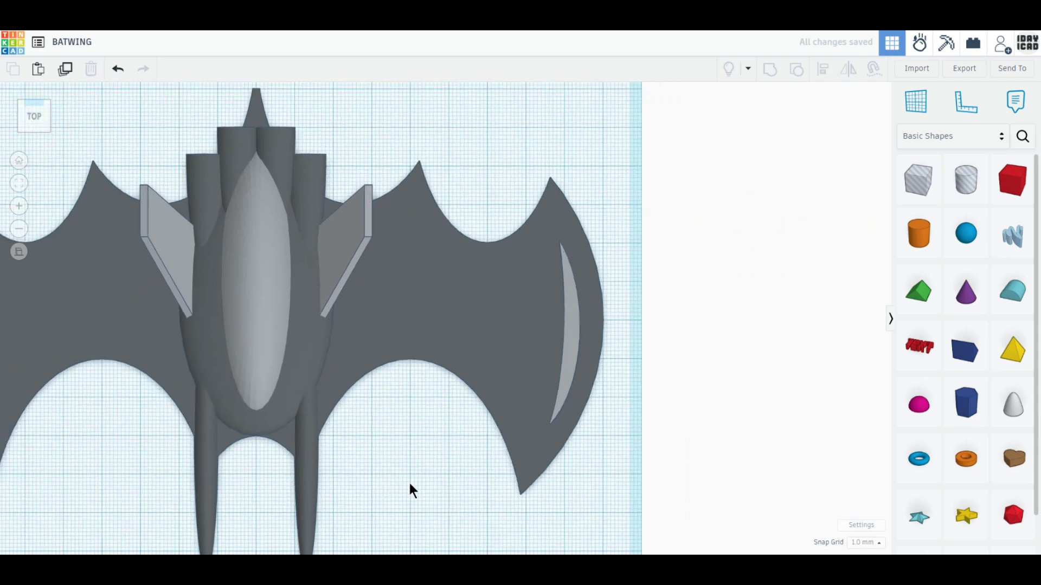
middle_drag(408, 480, 627, 496)
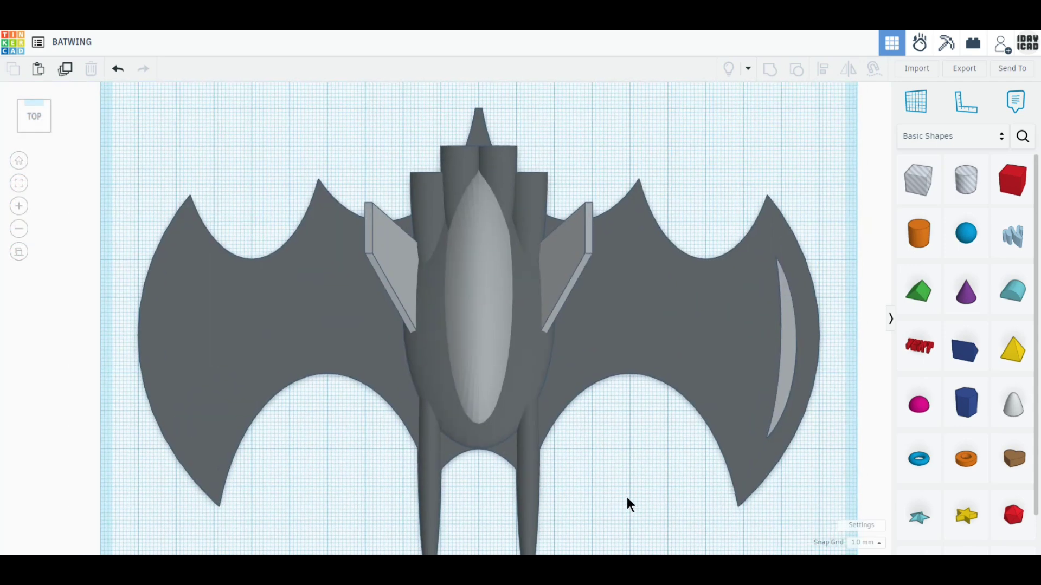
click(782, 389)
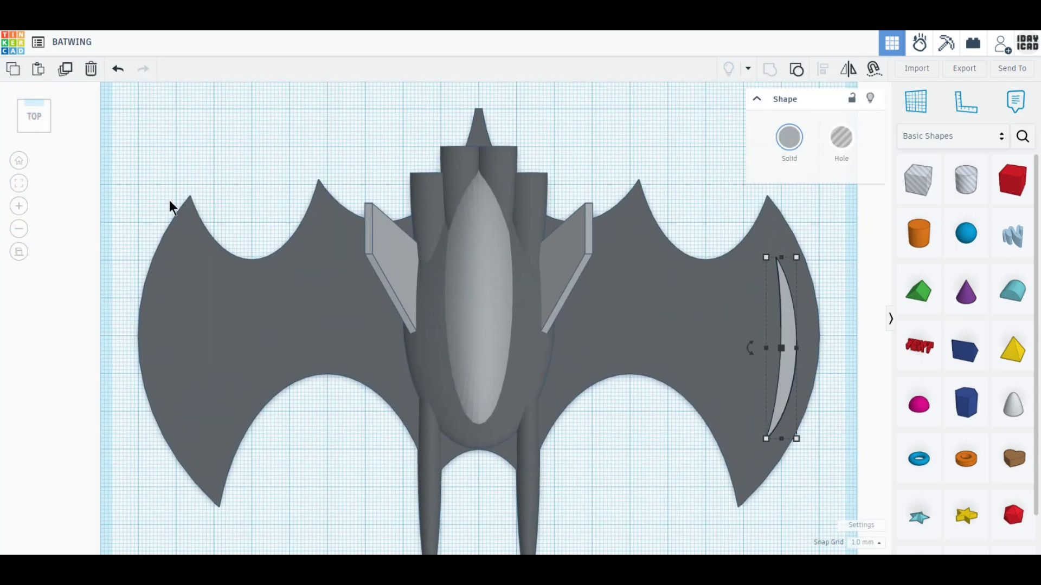
click(64, 71)
drag(783, 389, 738, 385)
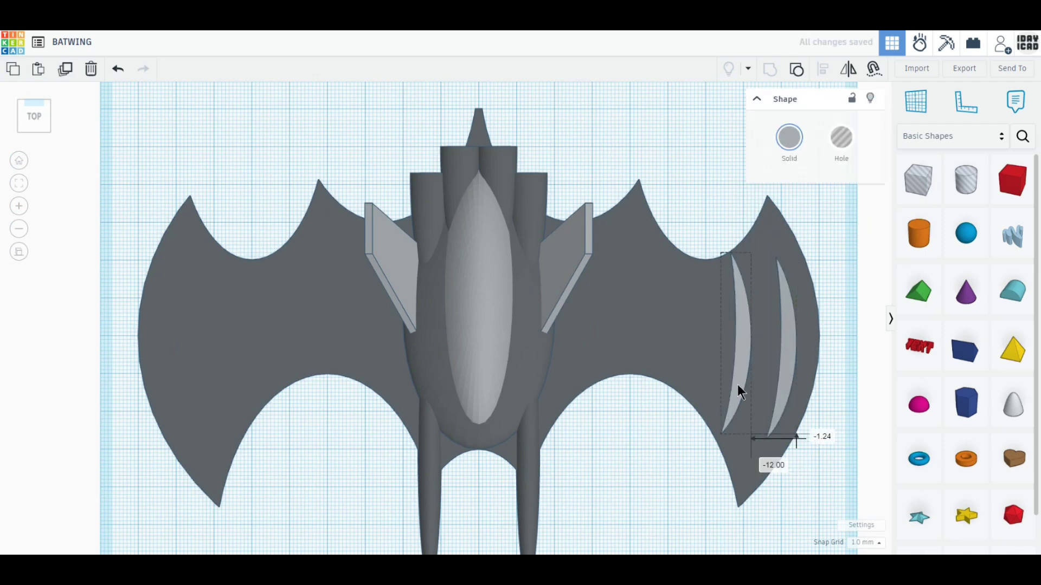
drag(738, 391, 750, 401)
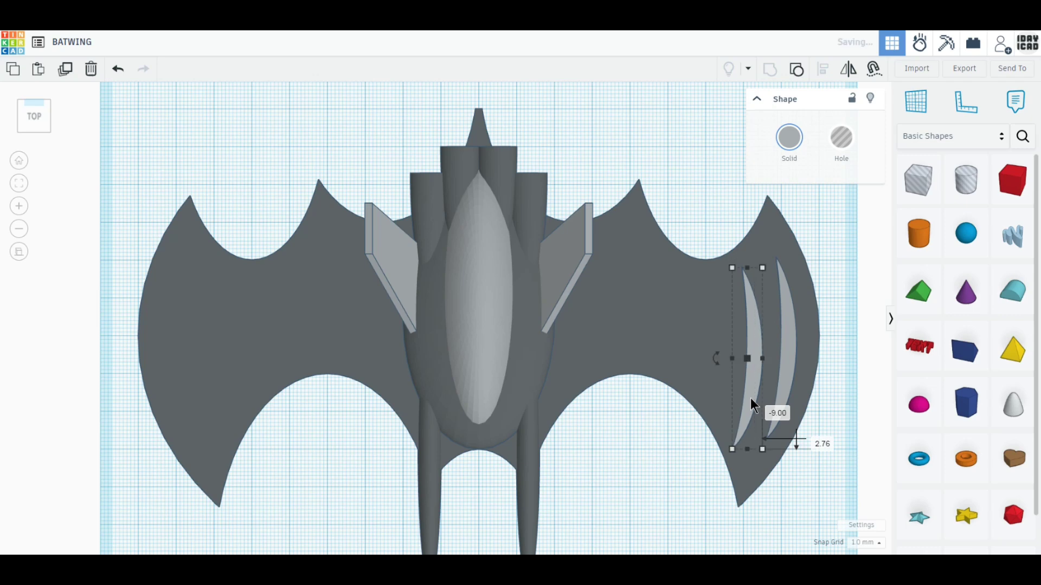
drag(715, 359, 730, 386)
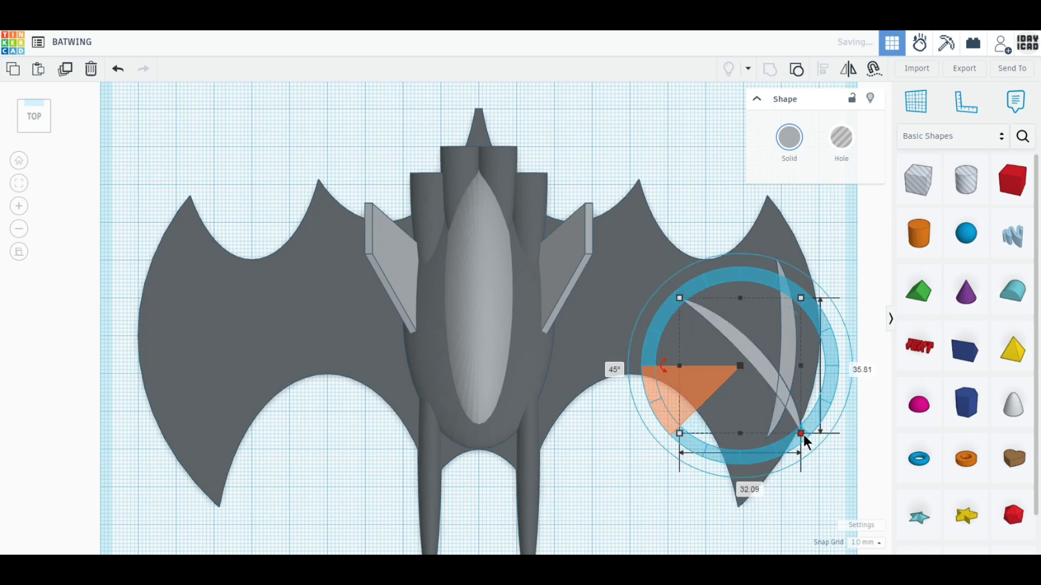
Set the rotated crescent's footprint to 32 mm wide and 36 mm long
click(752, 486)
text(32)
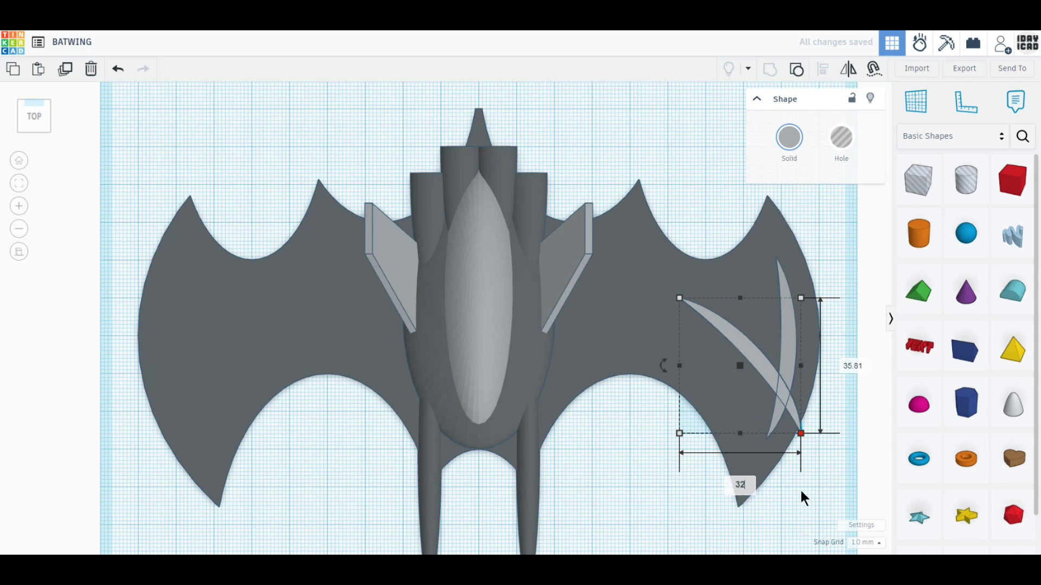
key(Return)
text(36)
key(Return)
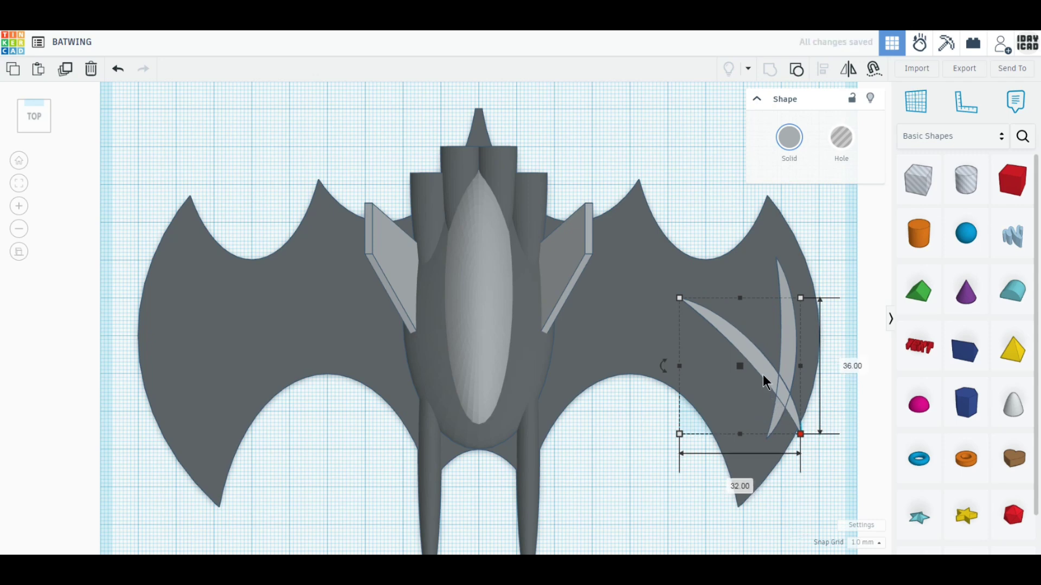
Move the rotated crescent about 16 mm inboard along the wing's curved front edge and group it with the outer crescent
drag(758, 367, 708, 375)
key(Right)
key(Up)
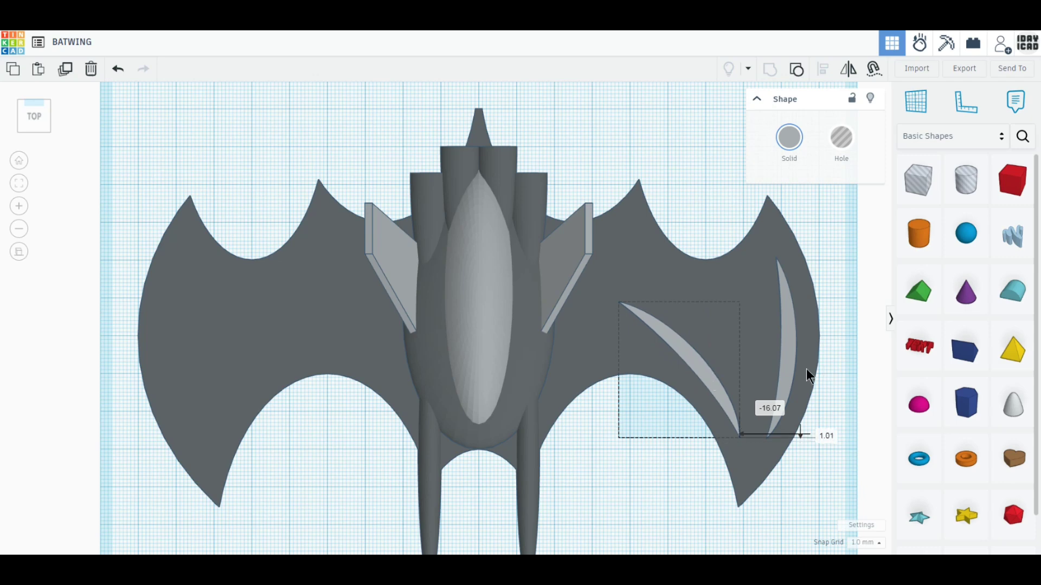
shift+click(788, 375)
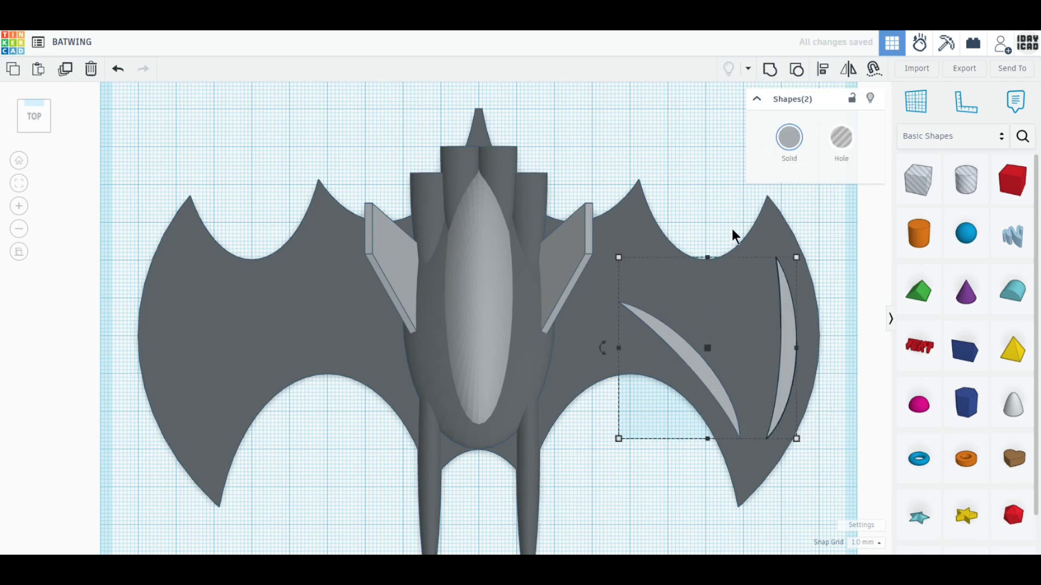
click(768, 77)
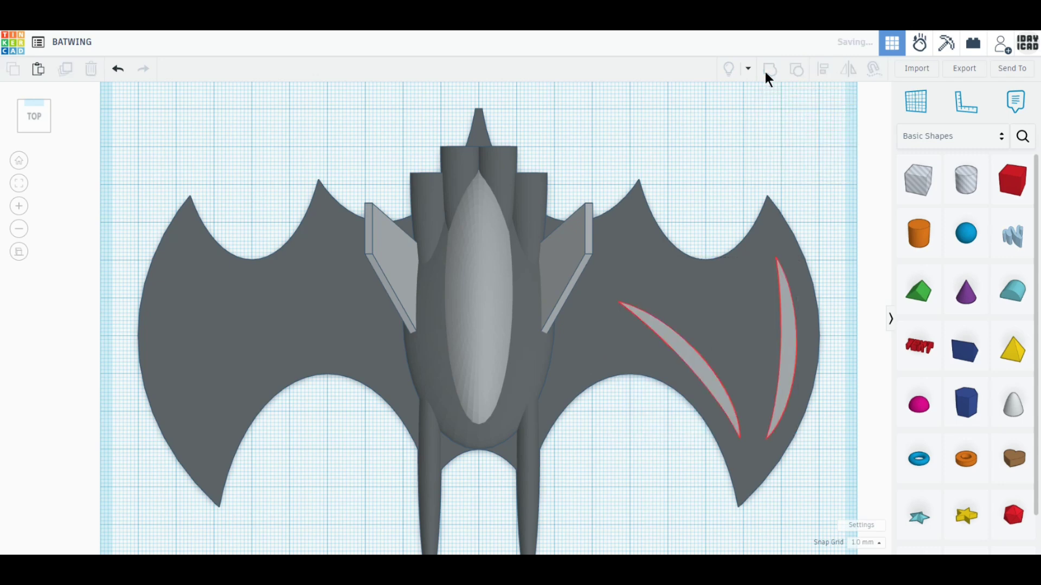
Duplicate the crescent group, mirror the copy across the aircraft's width and move it about 122 mm onto the opposite wing
click(65, 72)
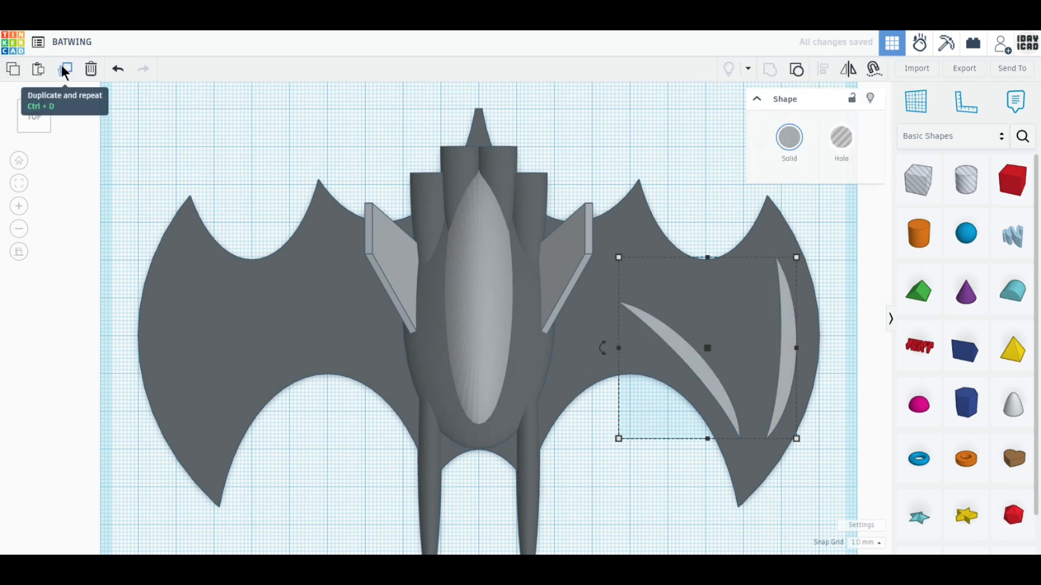
click(849, 69)
click(714, 454)
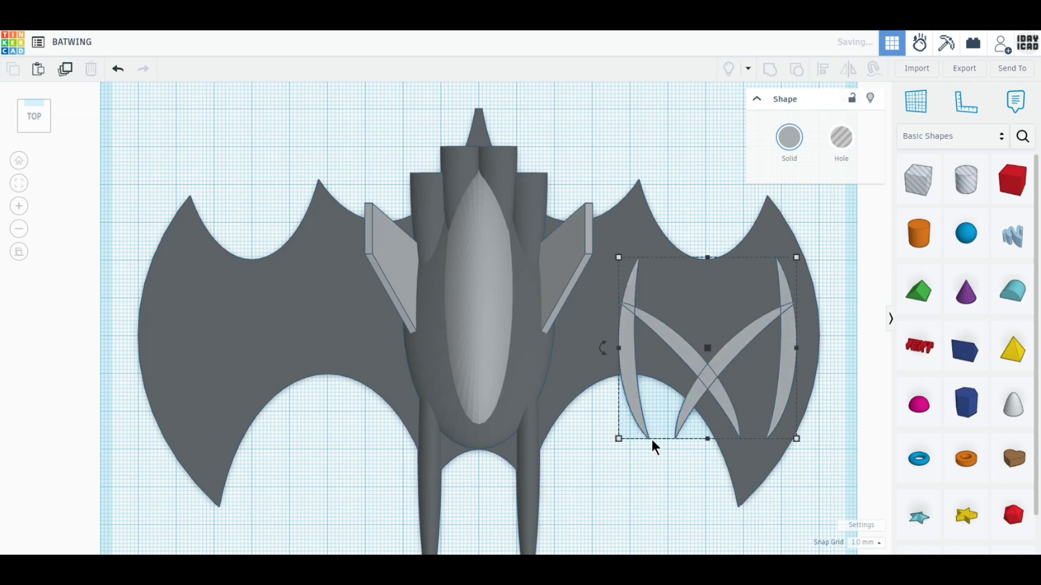
drag(642, 427, 175, 428)
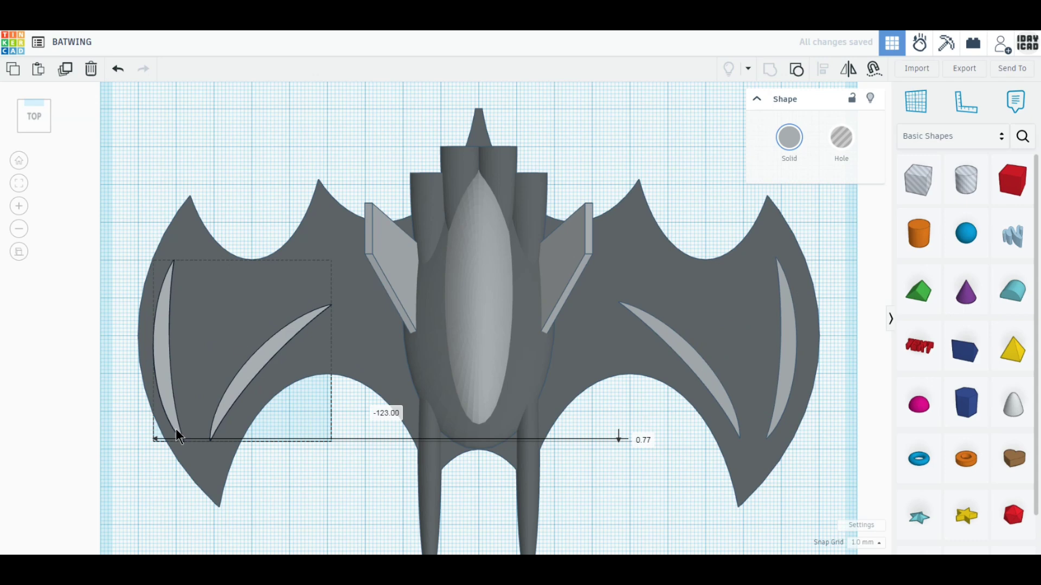
mouse_move(332, 441)
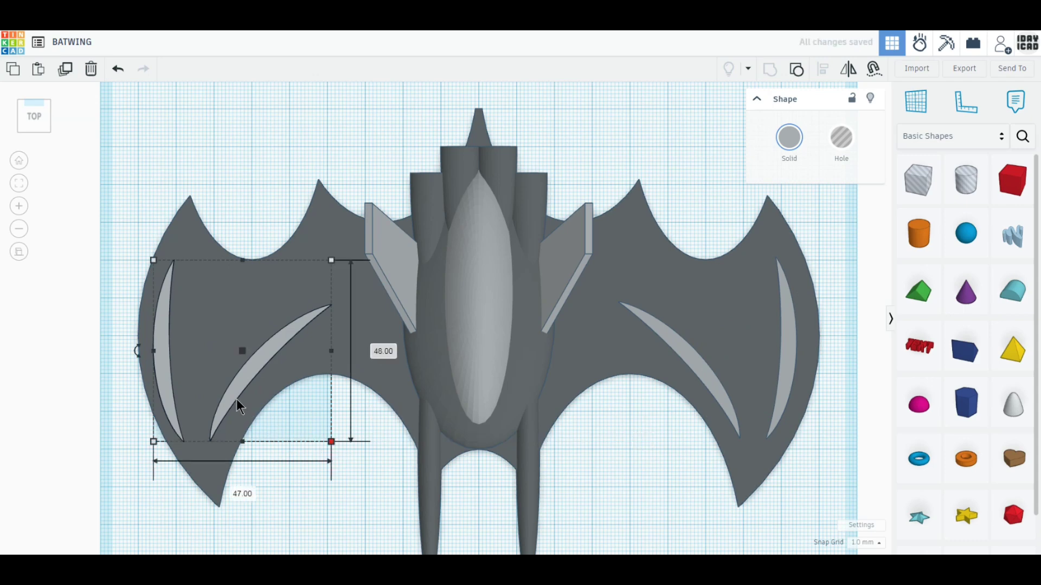
drag(229, 399, 235, 395)
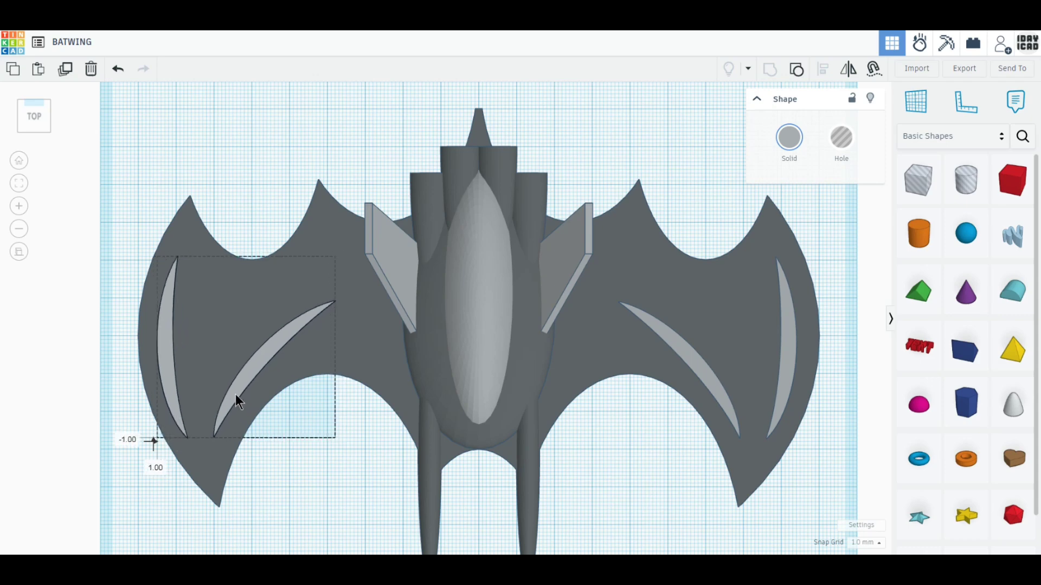
Centre-align the two crescent pairs front to back and group them
shift+click(700, 367)
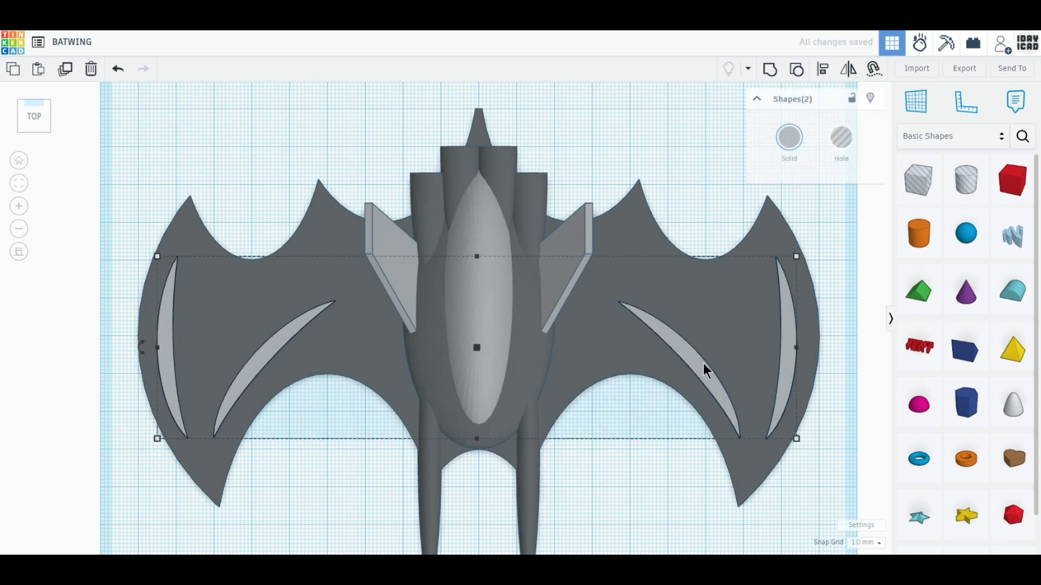
click(825, 70)
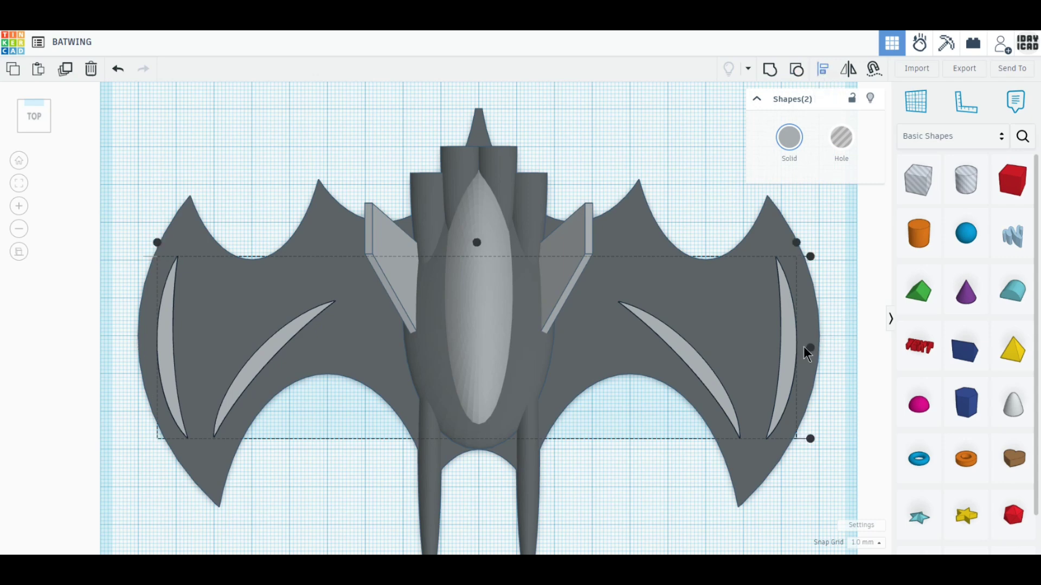
click(811, 346)
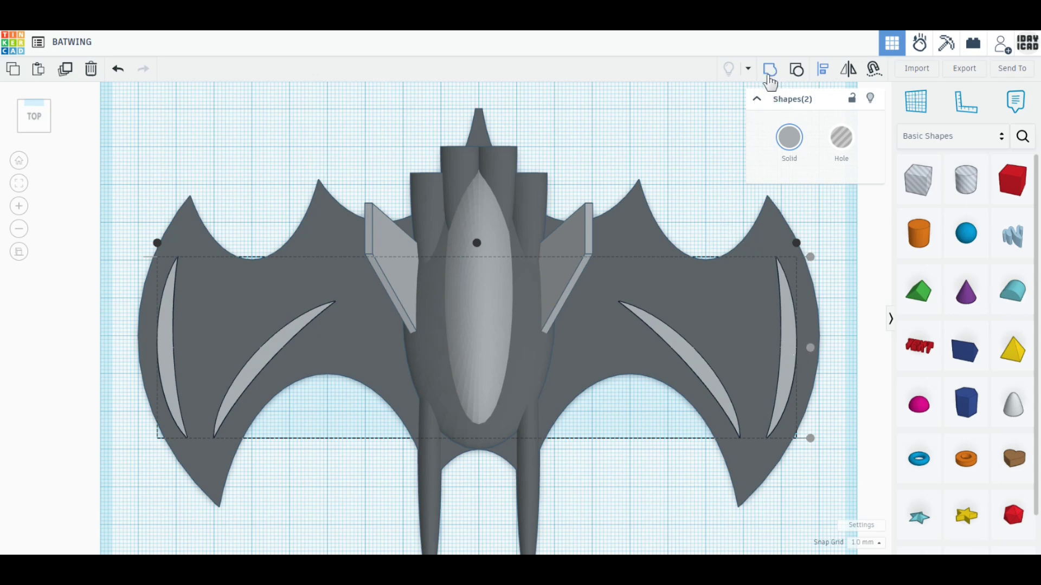
key(ctrl+g)
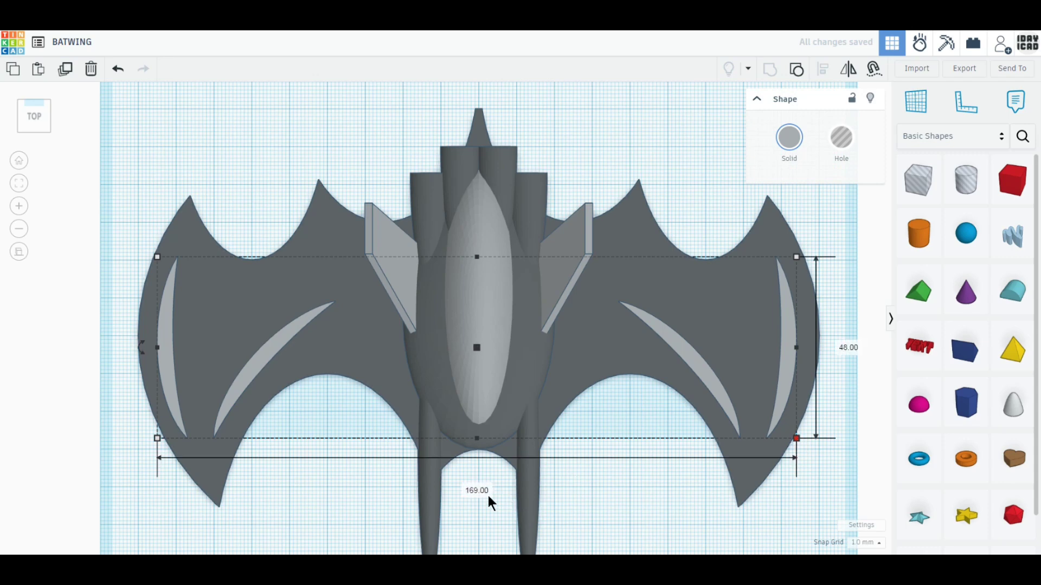
Set the overall width of the grouped crescents to 170 mm and deselect them
text(170)
key(Return)
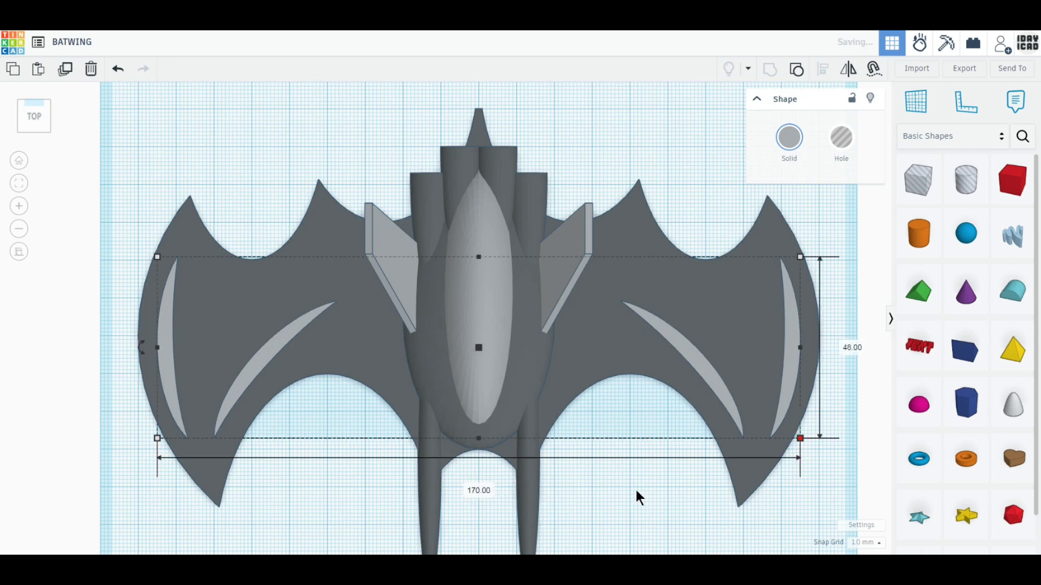
click(636, 491)
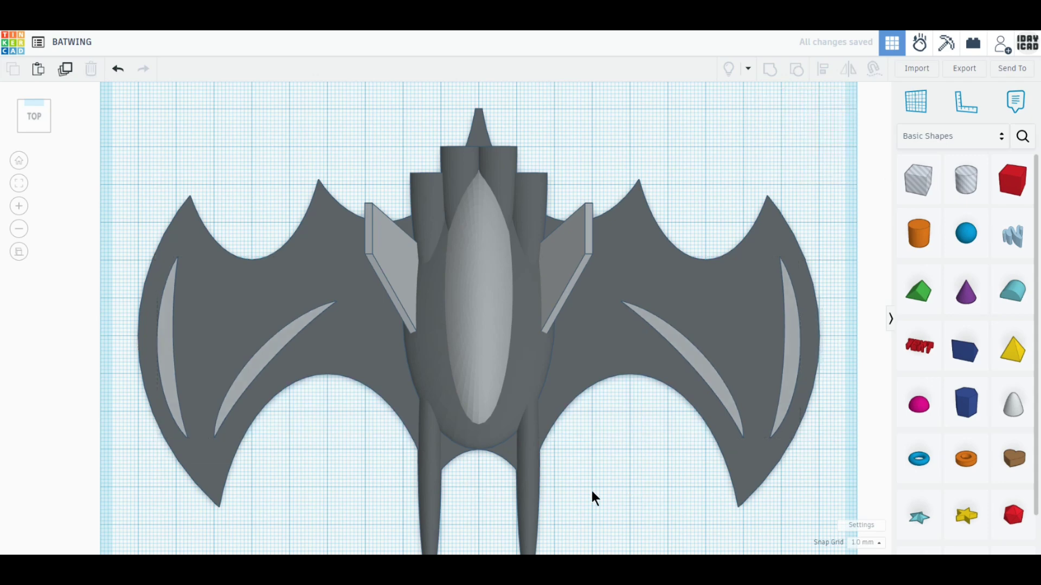
Select all the aircraft's parts in perspective view and turn, roll by 22.5° and pitch them into a banked flying pose
scroll(590, 490, down, 2)
middle_drag(590, 454, 589, 447)
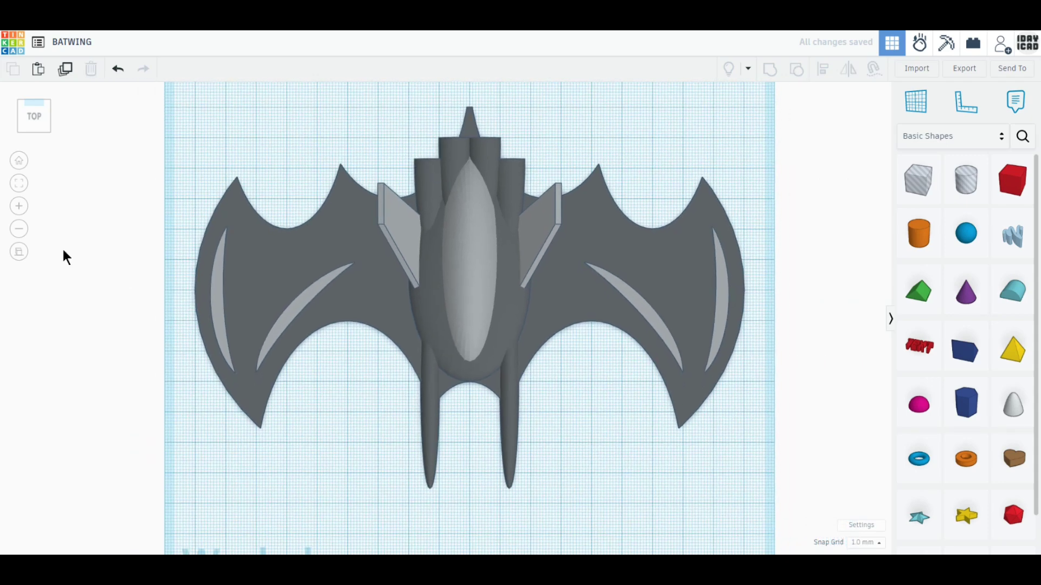
click(22, 259)
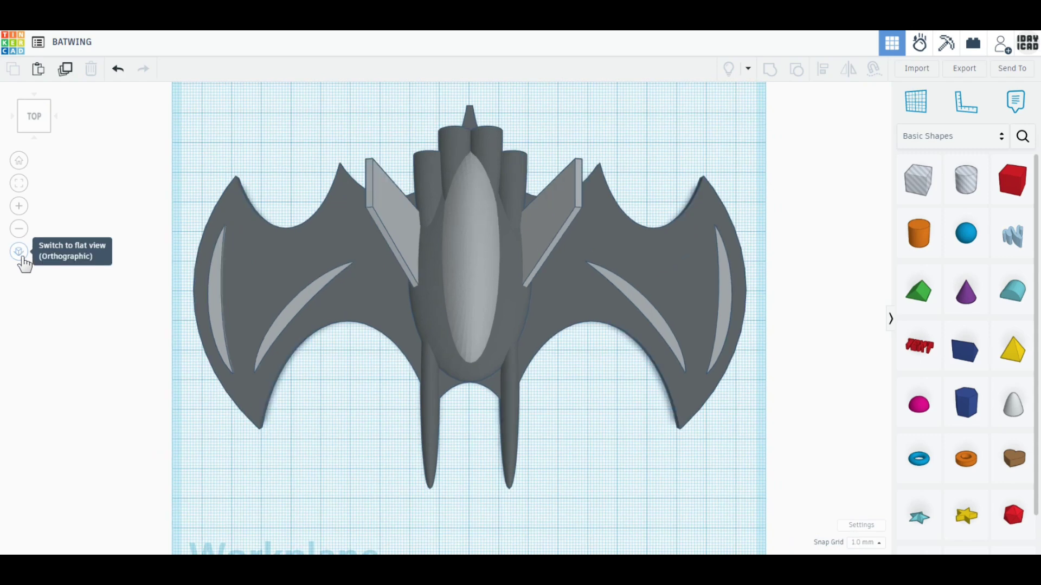
click(20, 162)
drag(683, 476, 173, 207)
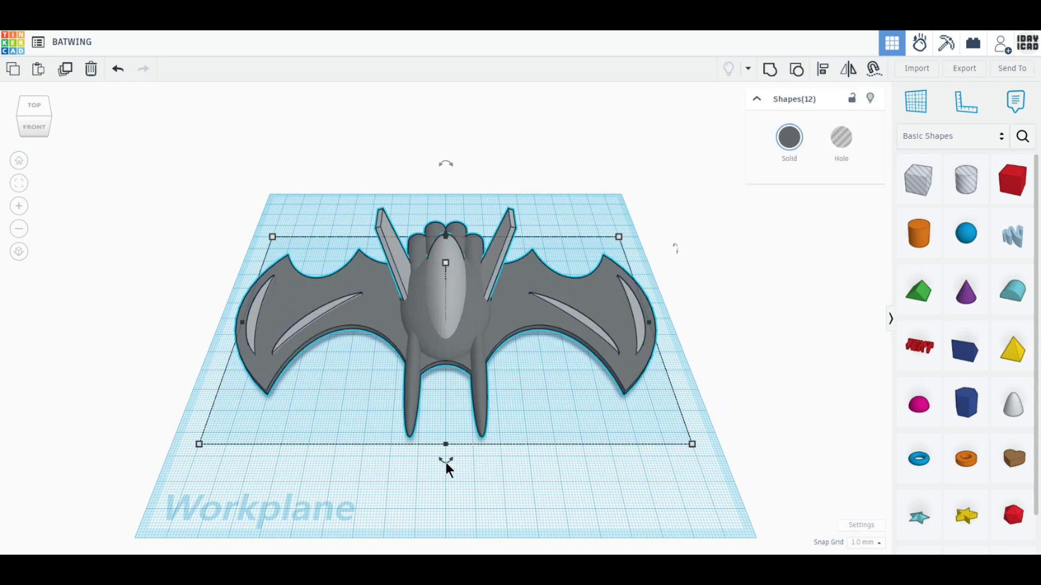
drag(446, 462, 464, 206)
drag(447, 157, 471, 158)
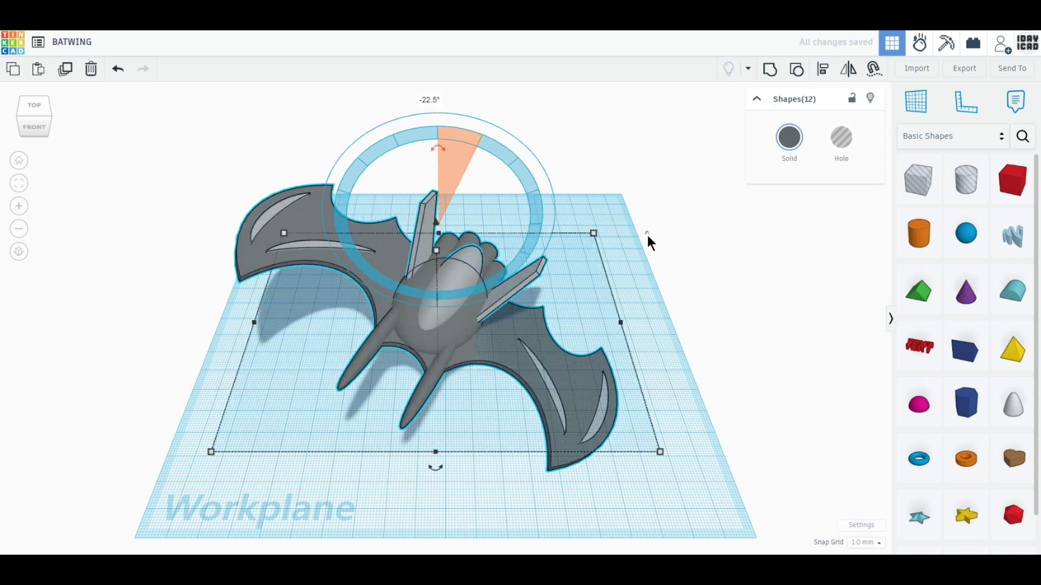
drag(647, 236, 435, 99)
Shift the tilted aircraft slightly across the workplane and raise it by 30 mm
mouse_move(469, 271)
mouse_down()
mouse_move(519, 280)
mouse_move(482, 284)
mouse_up()
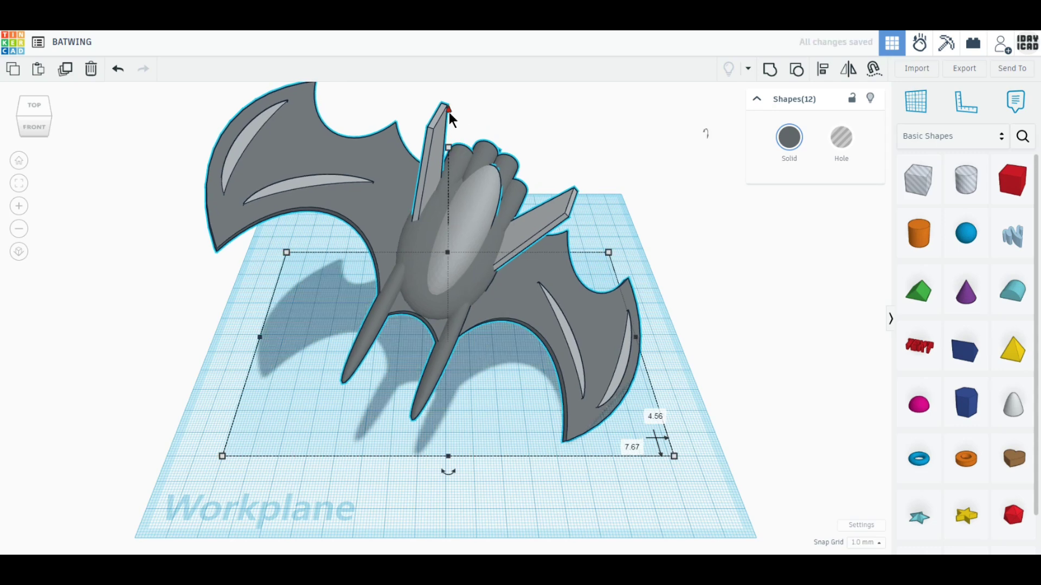
drag(449, 112, 445, 29)
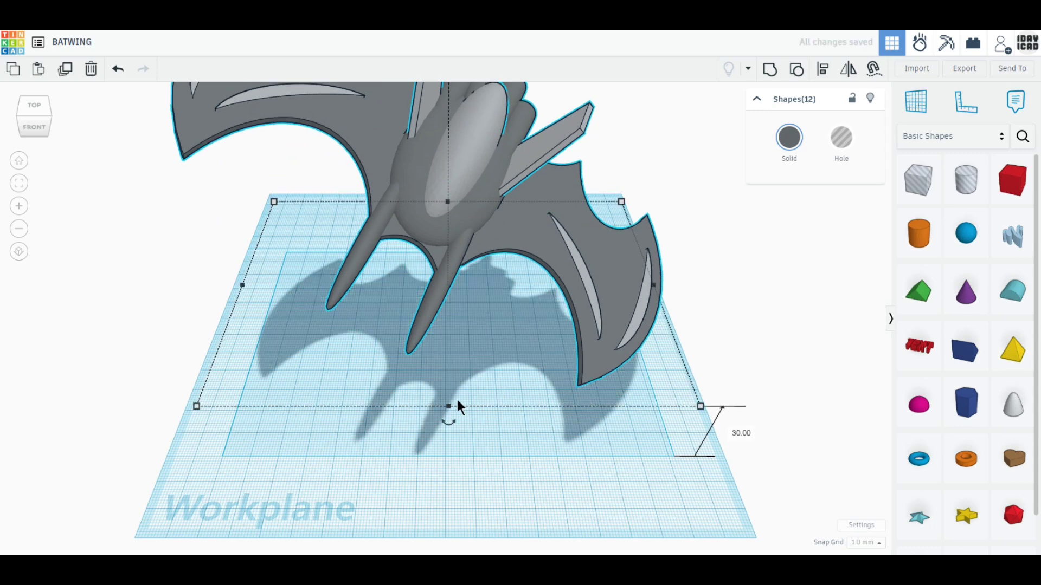
Deselect the aircraft and frame the whole banked model with its shadow from a slightly raised front view to examine the finished pose
click(67, 270)
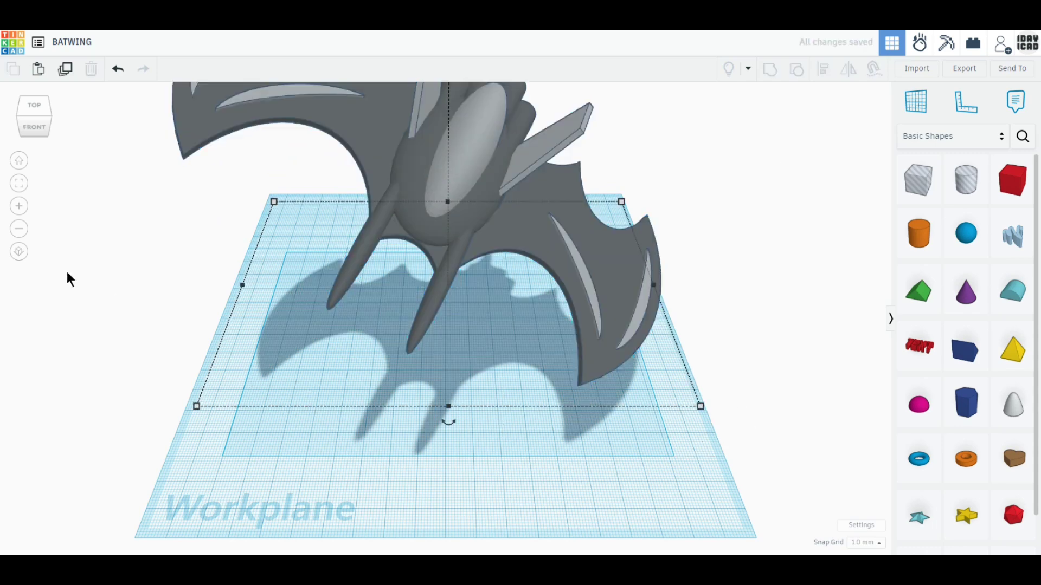
click(24, 190)
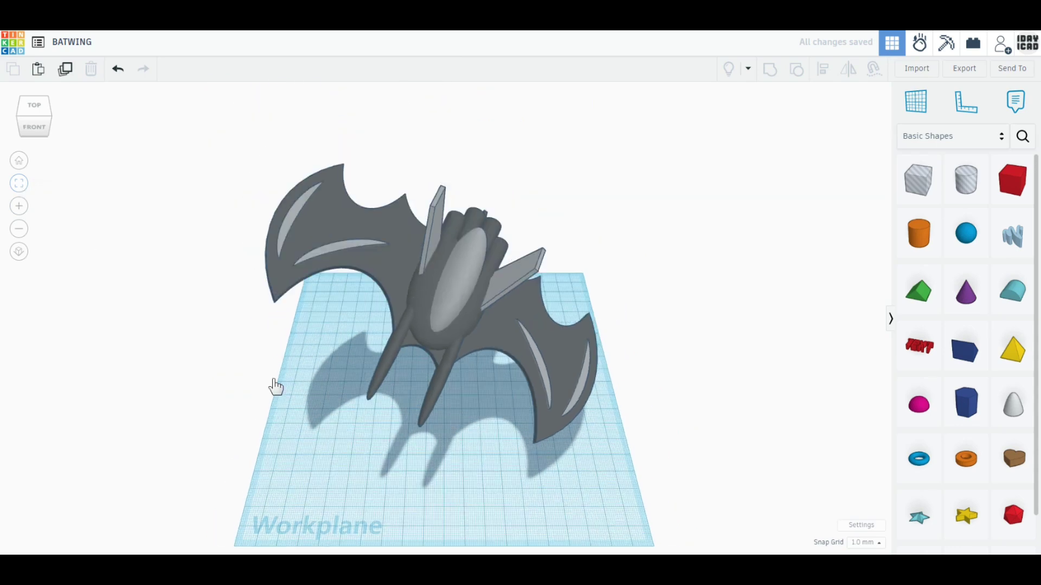
scroll(422, 486, up, 5)
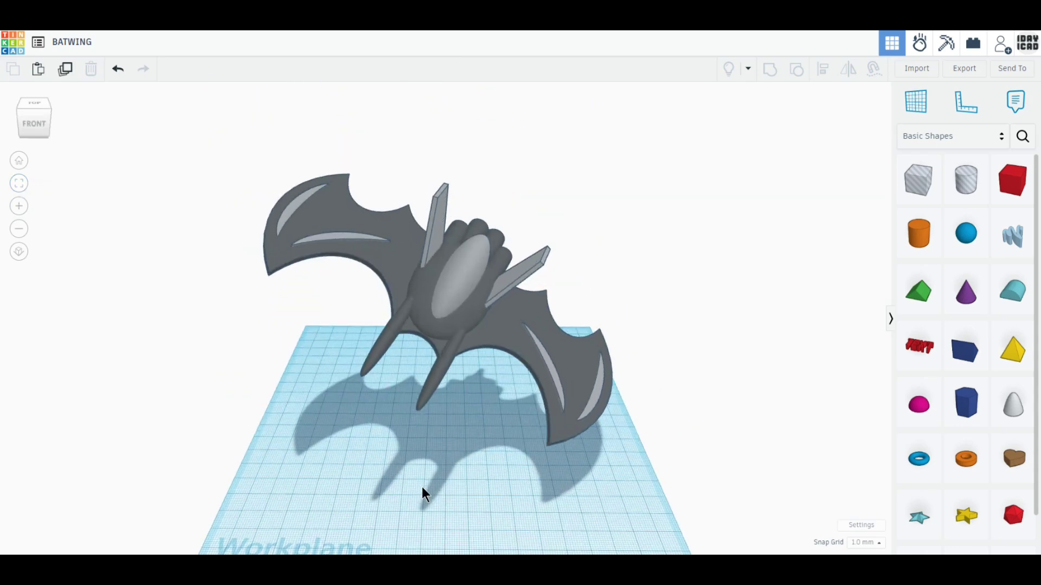
scroll(446, 452, up, 3)
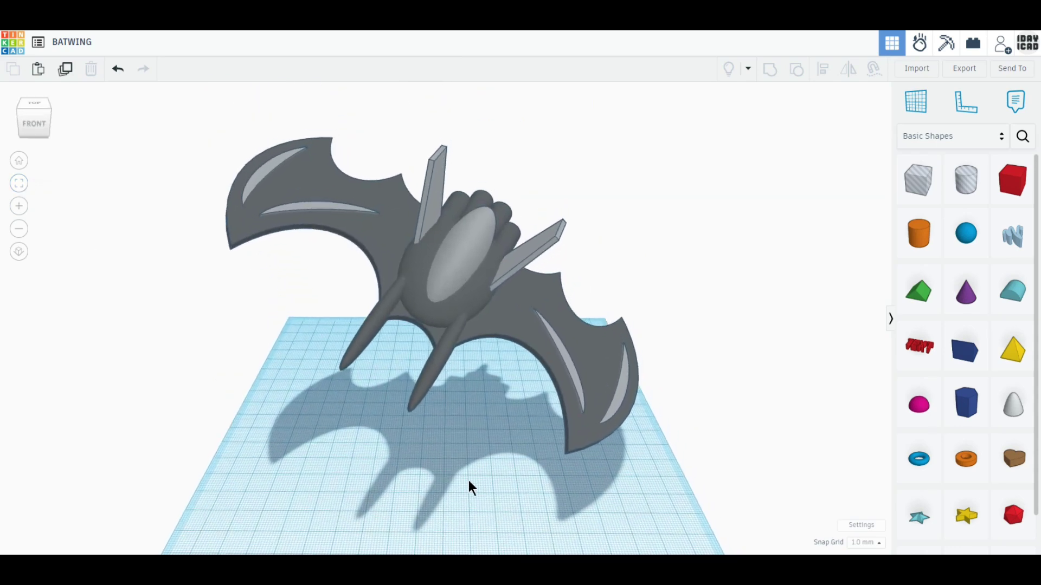
right_drag(457, 493, 460, 481)
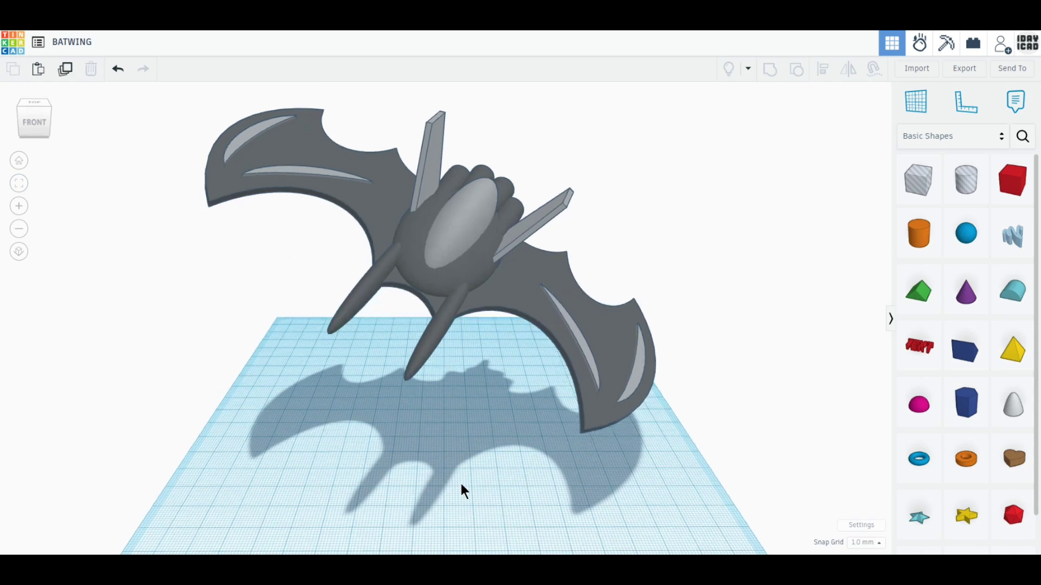
middle_drag(452, 448, 452, 463)
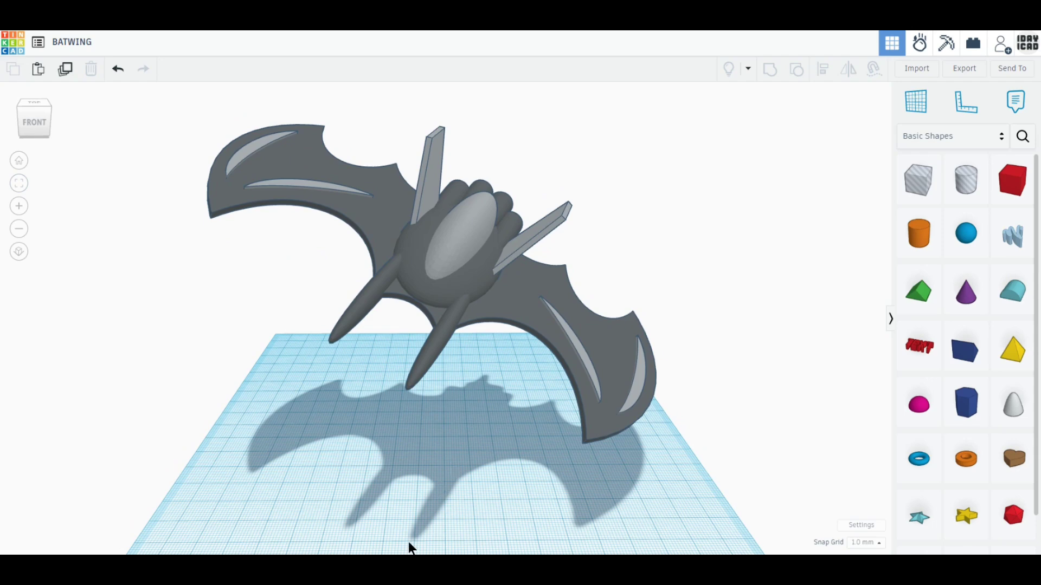